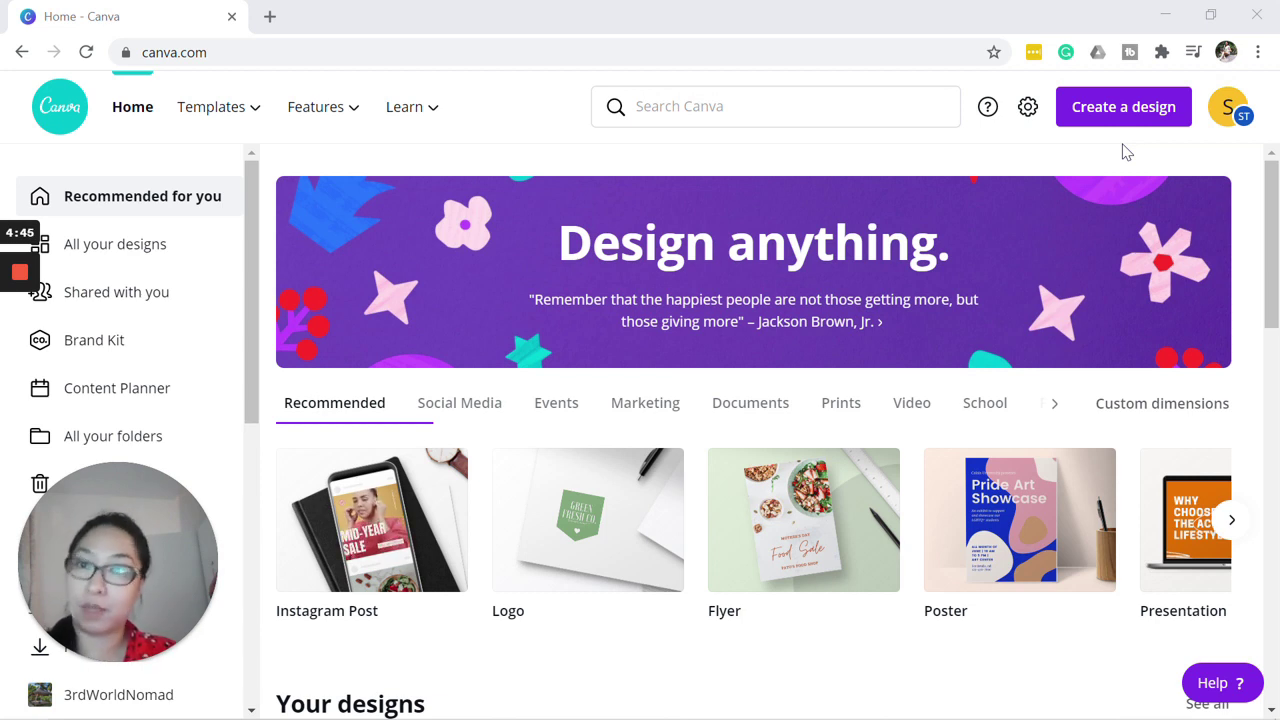
Bring up the Templates mega-menu listing Social Media, Personal, Business, Marketing, Education and Trending.
mouse_move(232, 106)
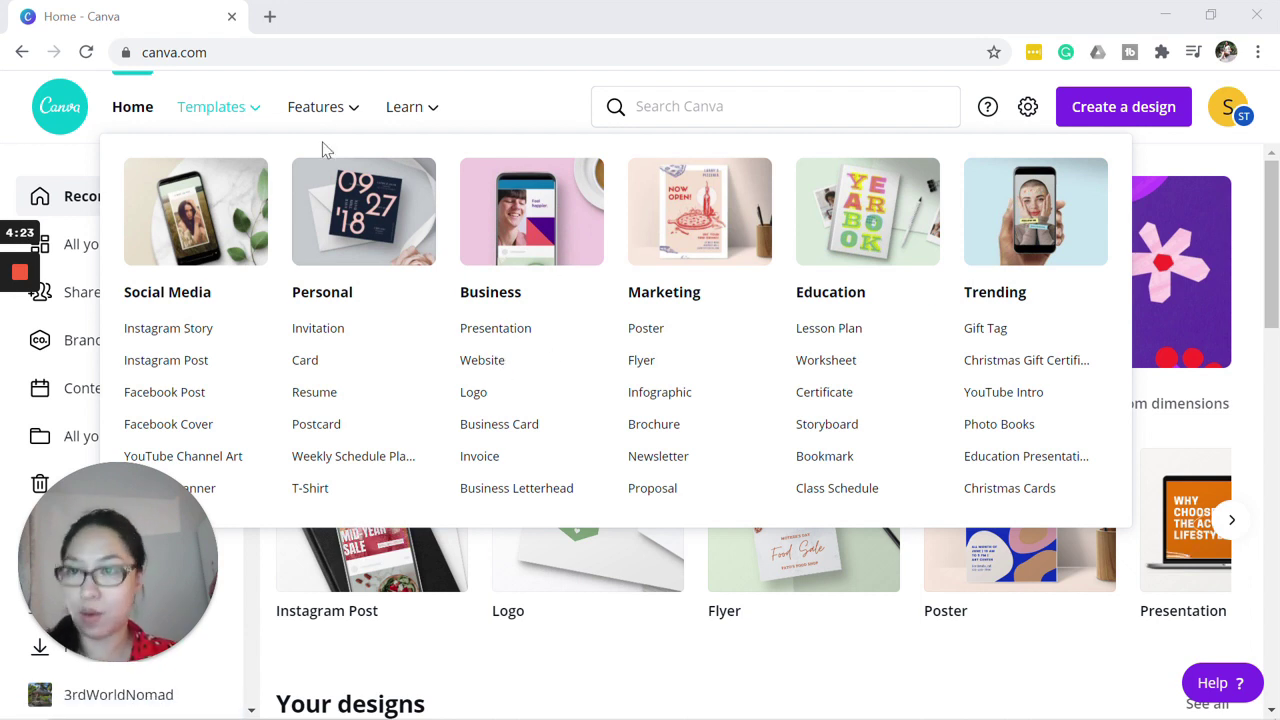
Switch to the 'youtube thumbnail' template search results page with its blank-thumbnail option.
mouse_move(343, 120)
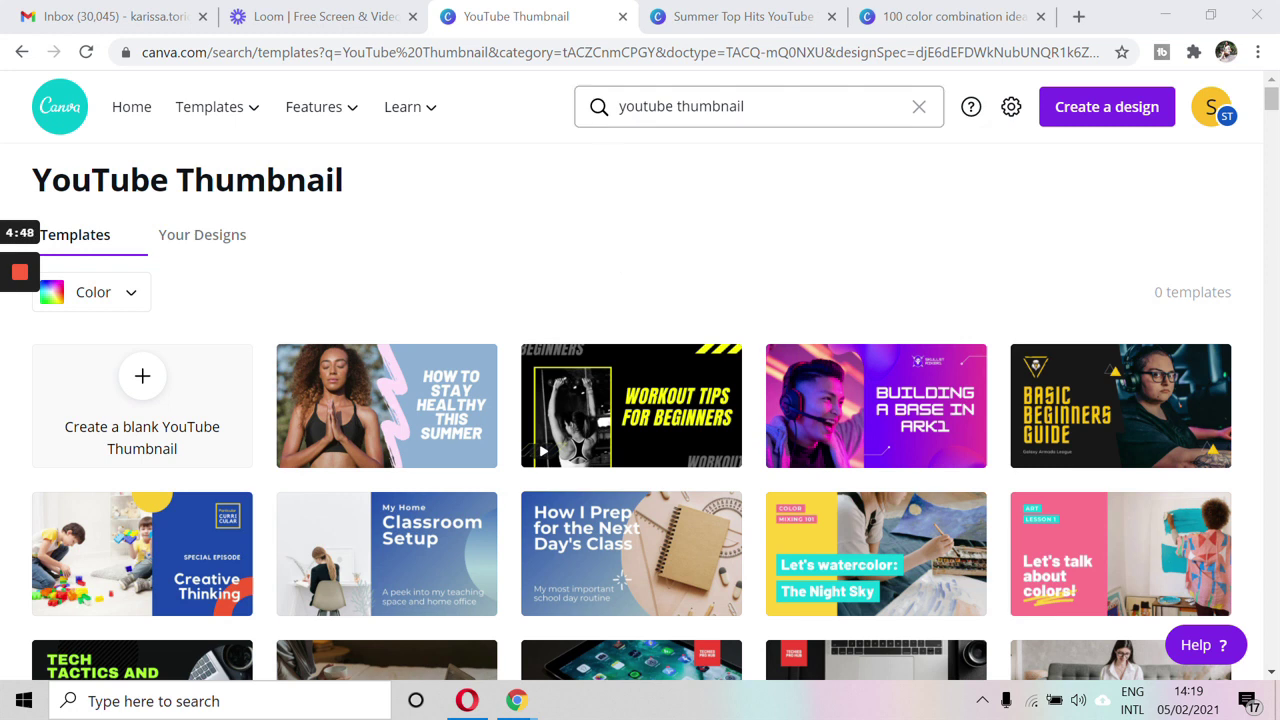
Load the YouTube Thumbnail template results and highlight the 527 templates count.
click(744, 106)
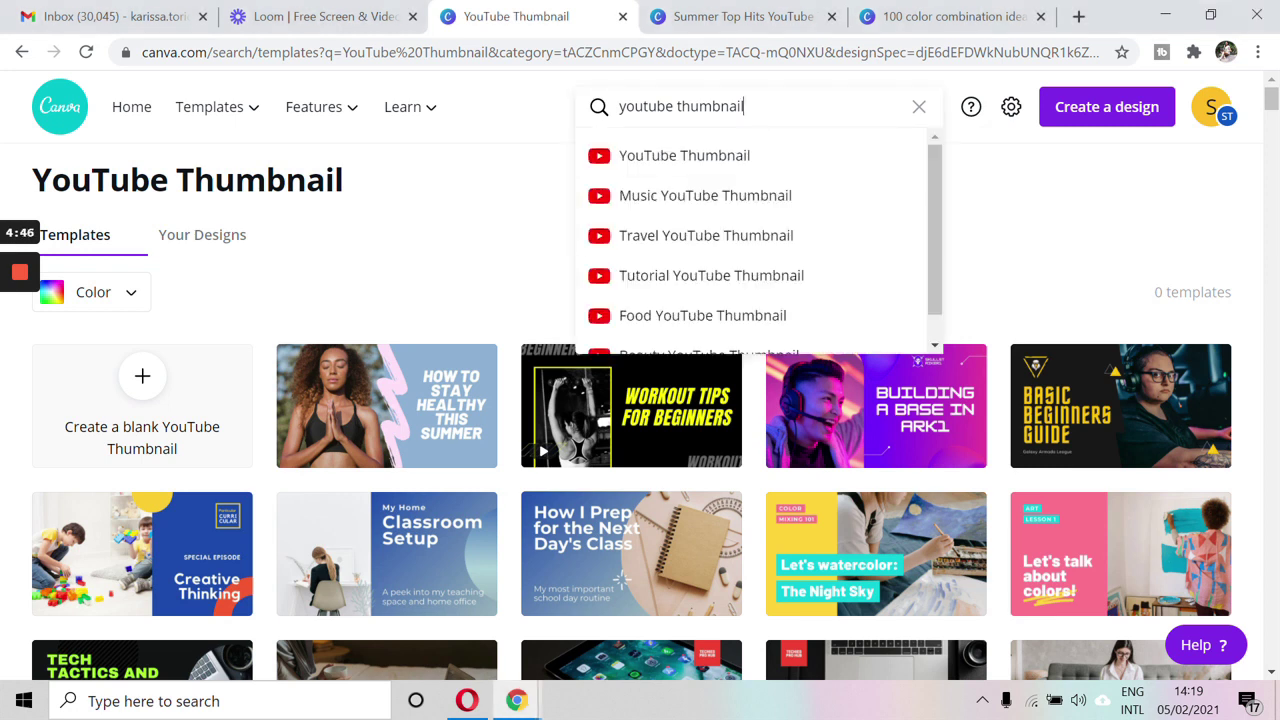
click(740, 153)
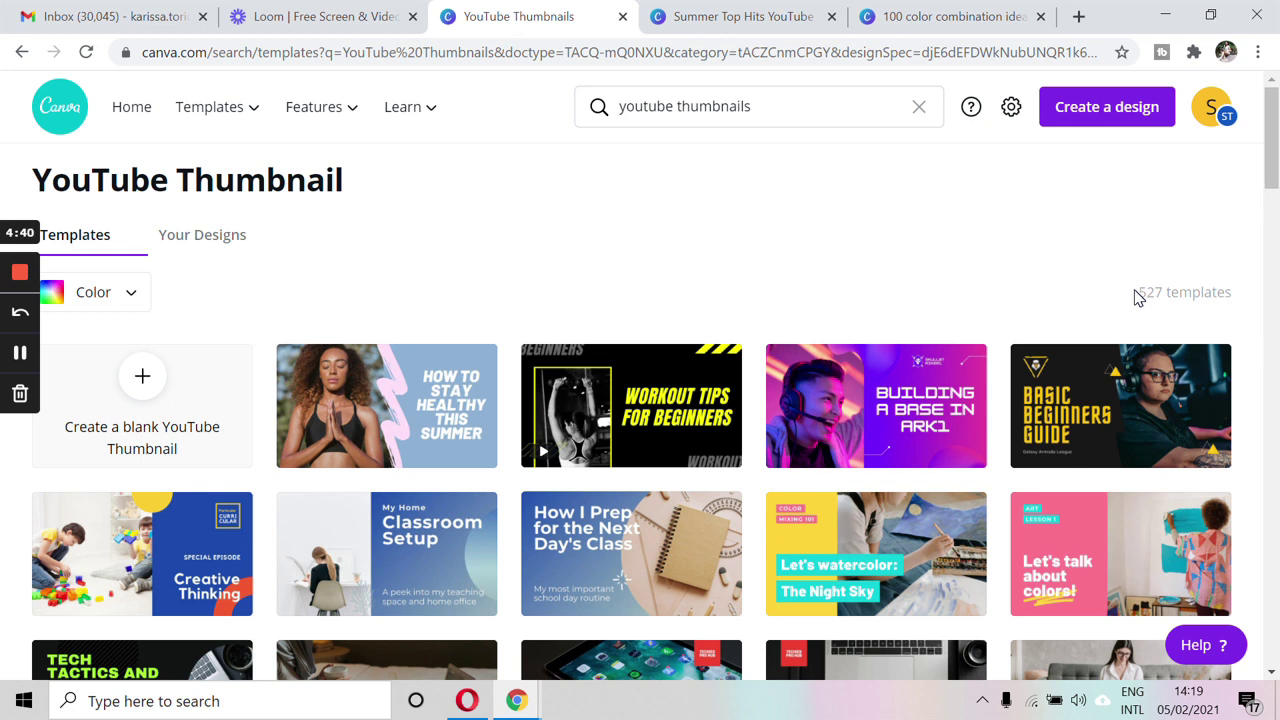
drag(1135, 297, 1230, 292)
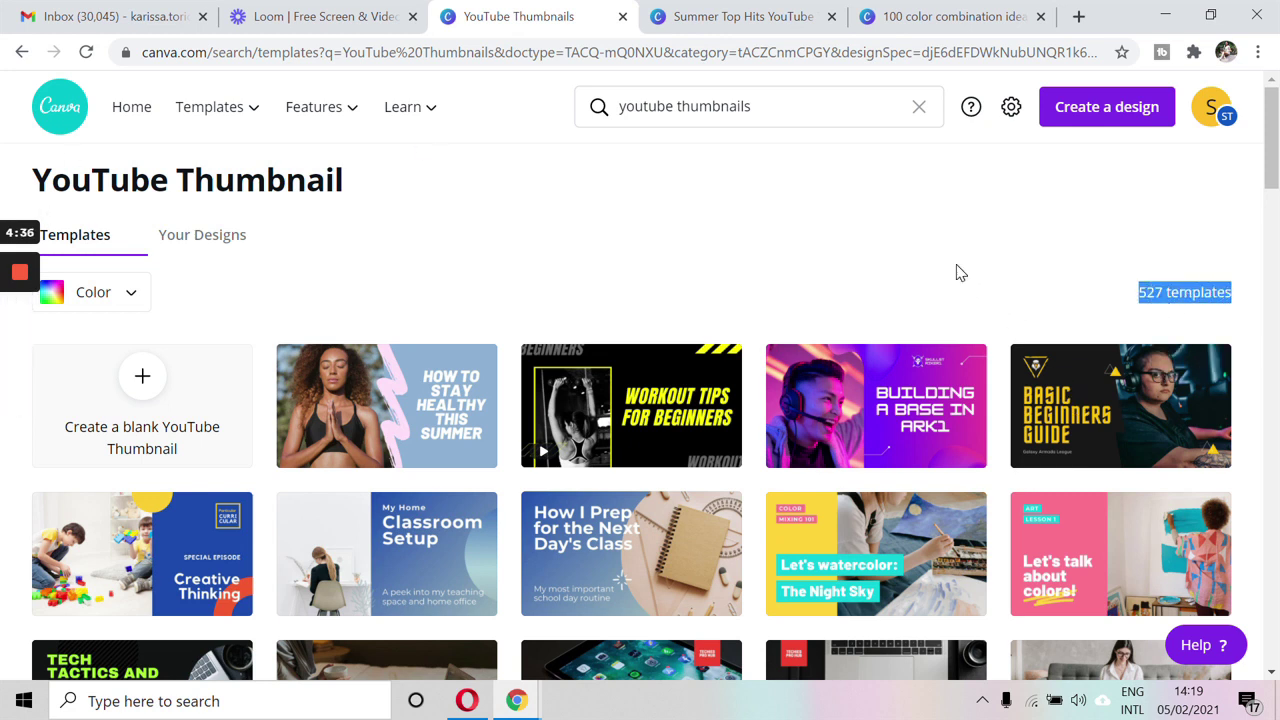
Scroll far down through thumbnail designs such as 'Midnight Crusade', 'Level Up!' and 'My Gym Bag'.
scroll(956, 272, down, 1)
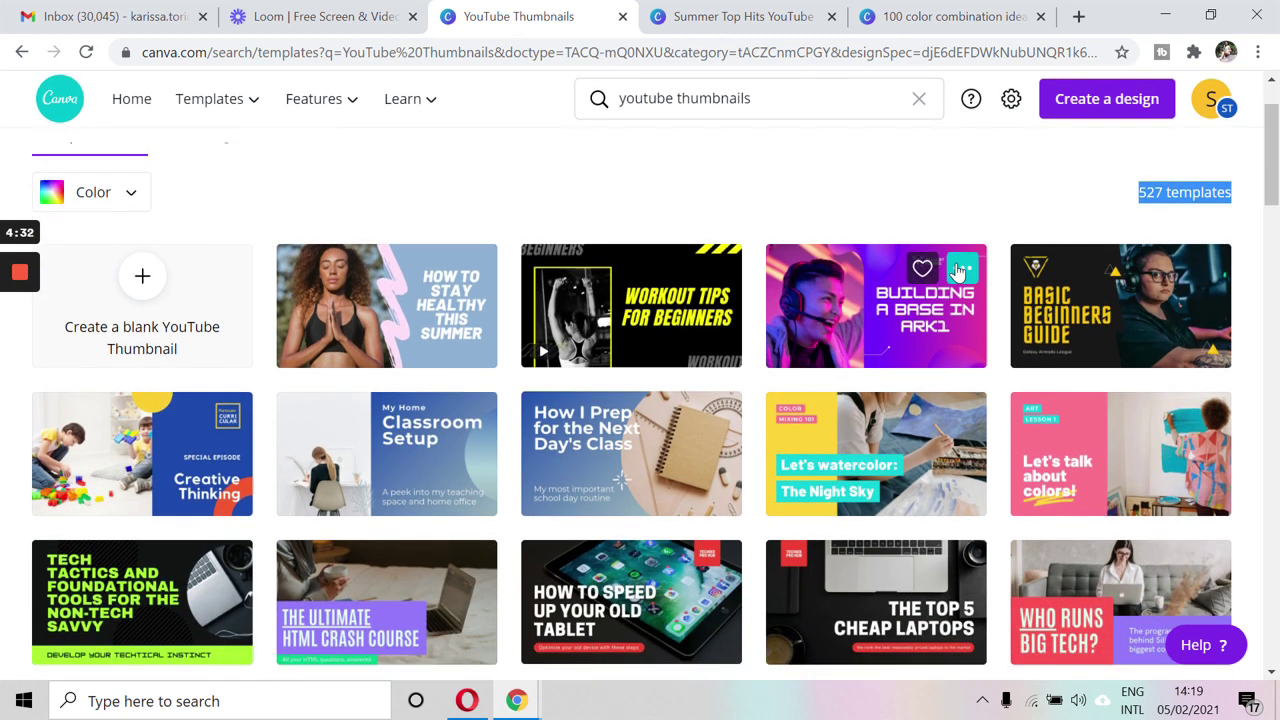
scroll(958, 270, down, 3)
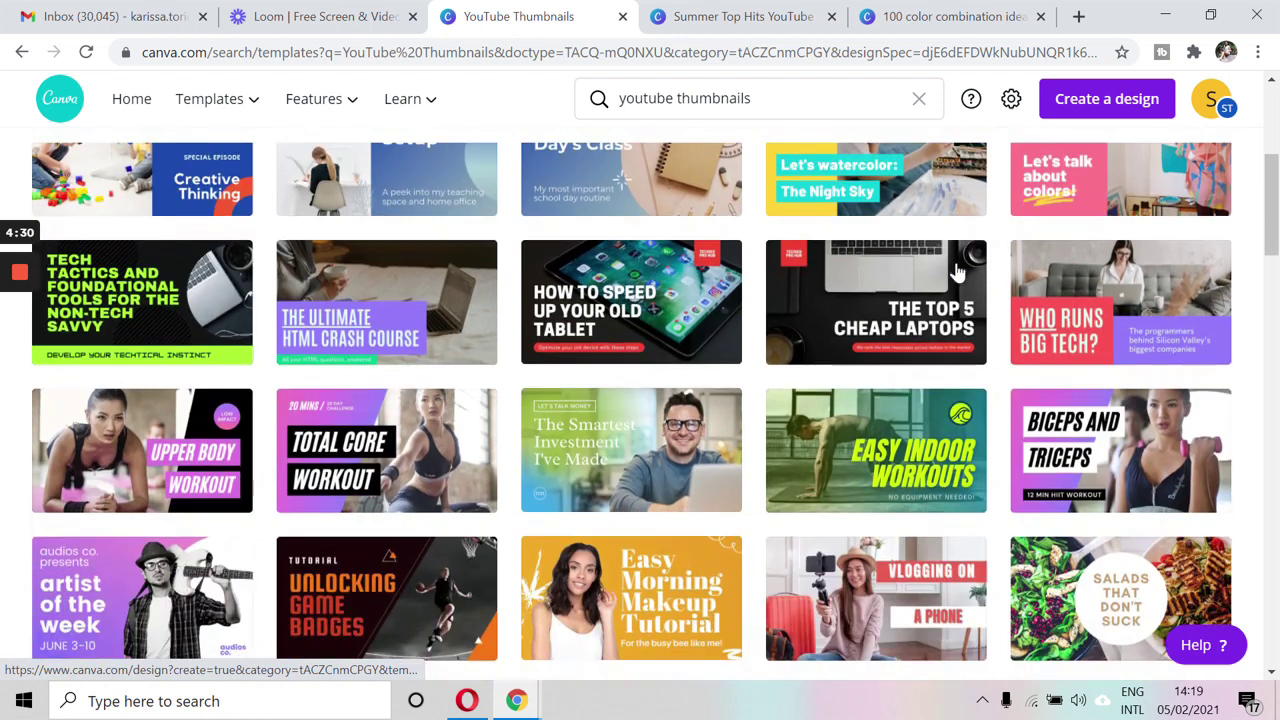
mouse_move(958, 270)
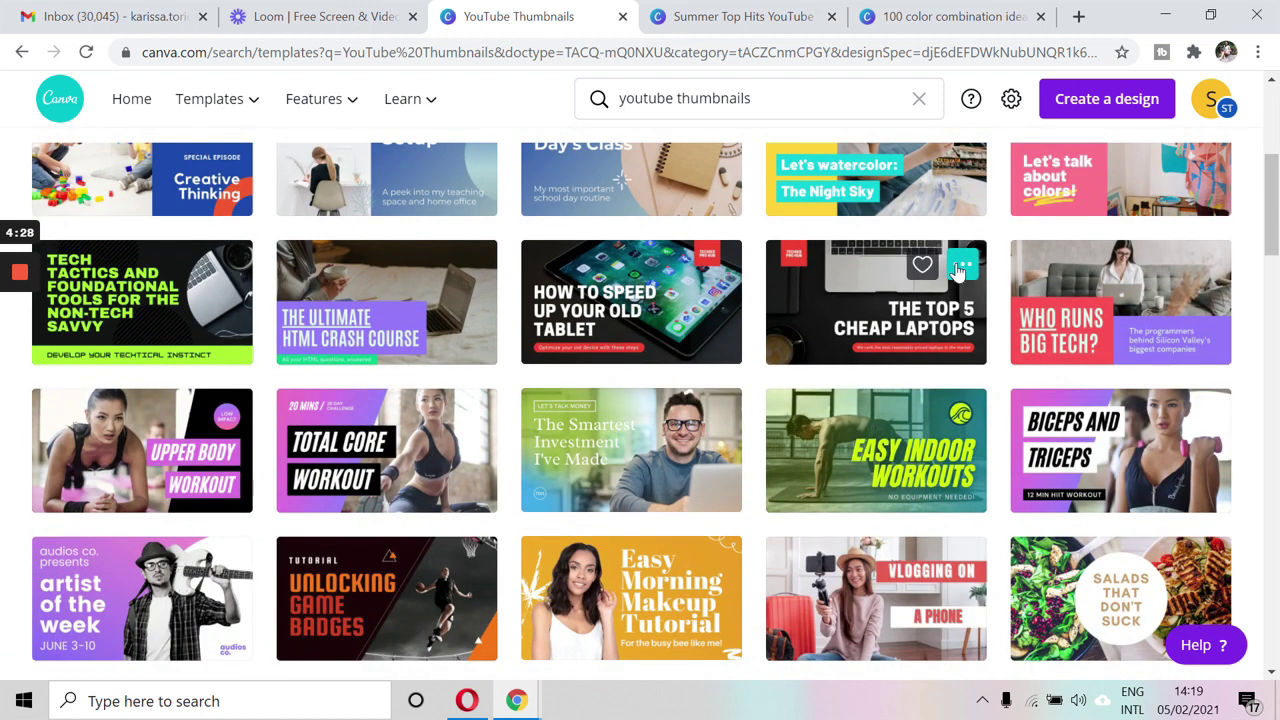
scroll(958, 270, down, 3)
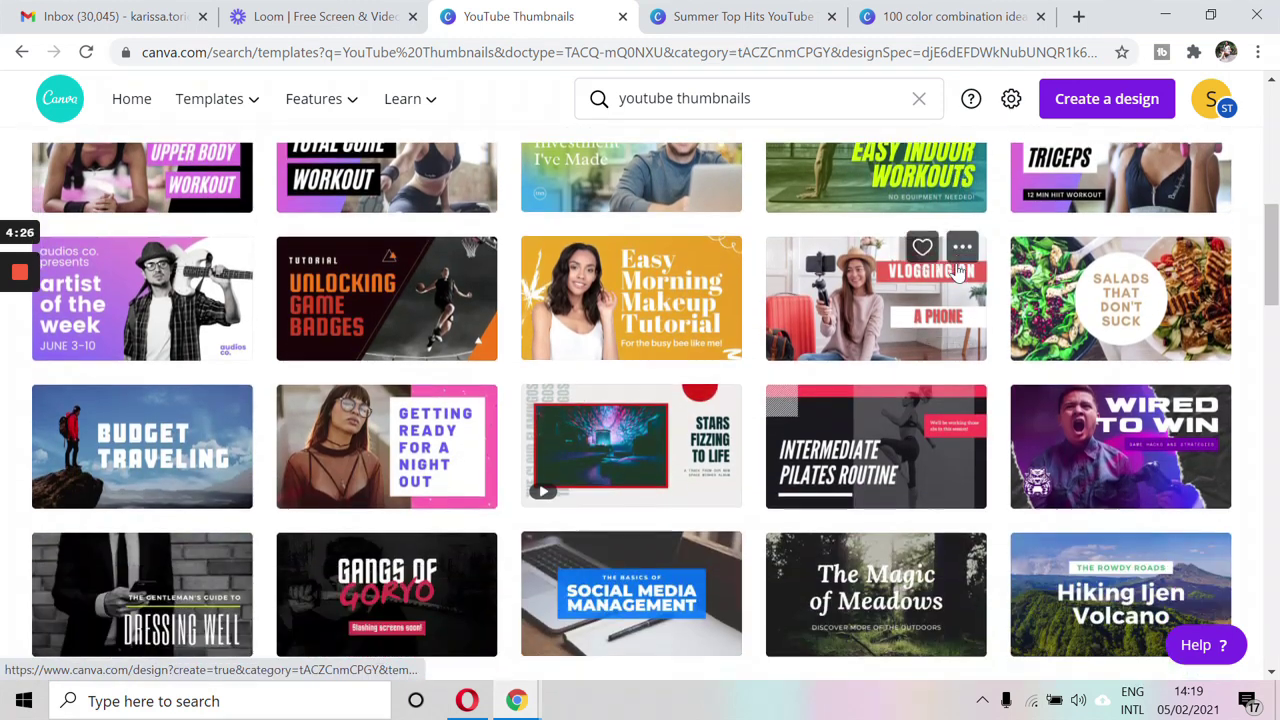
scroll(995, 510, down, 2)
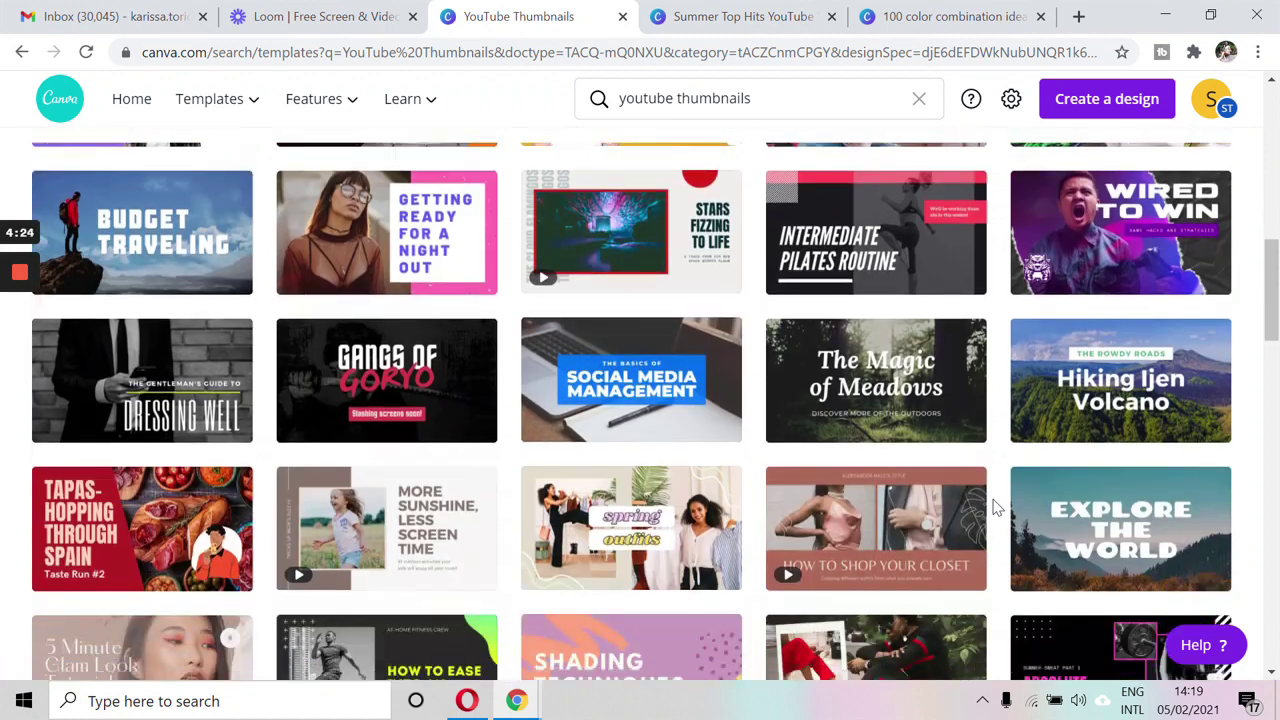
scroll(995, 510, down, 4)
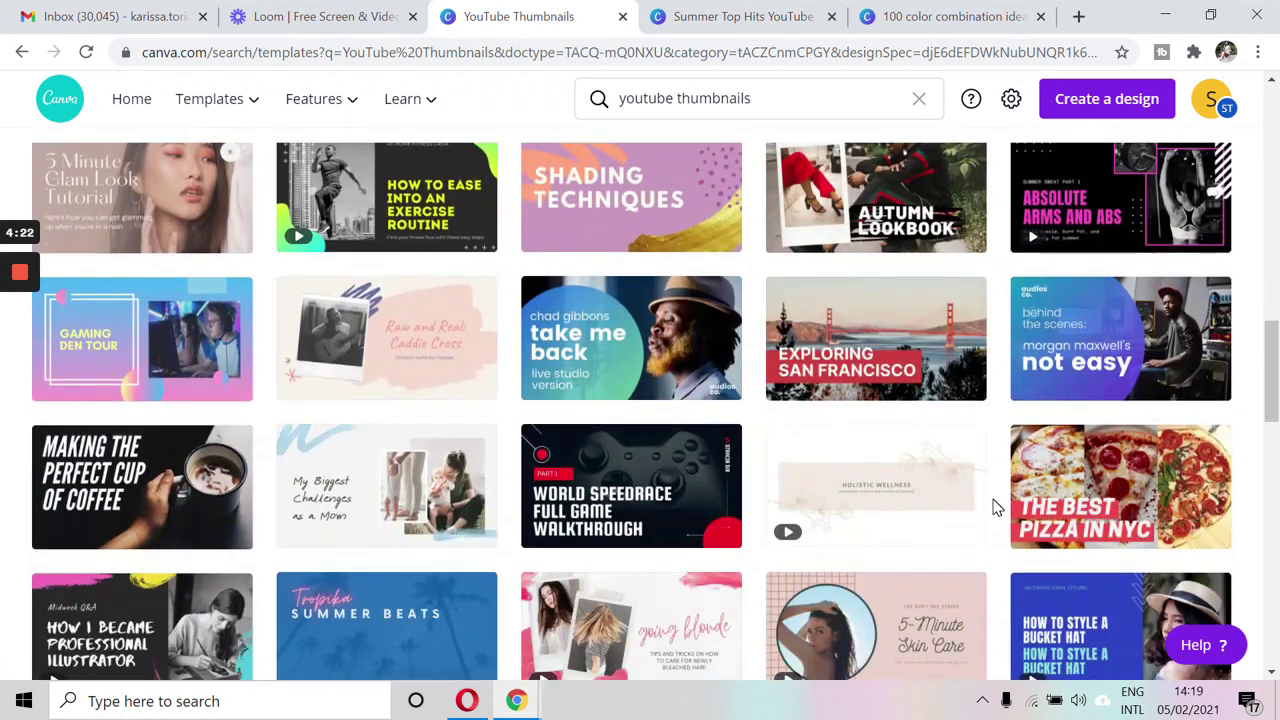
scroll(995, 508, down, 1)
scroll(995, 508, down, 1)
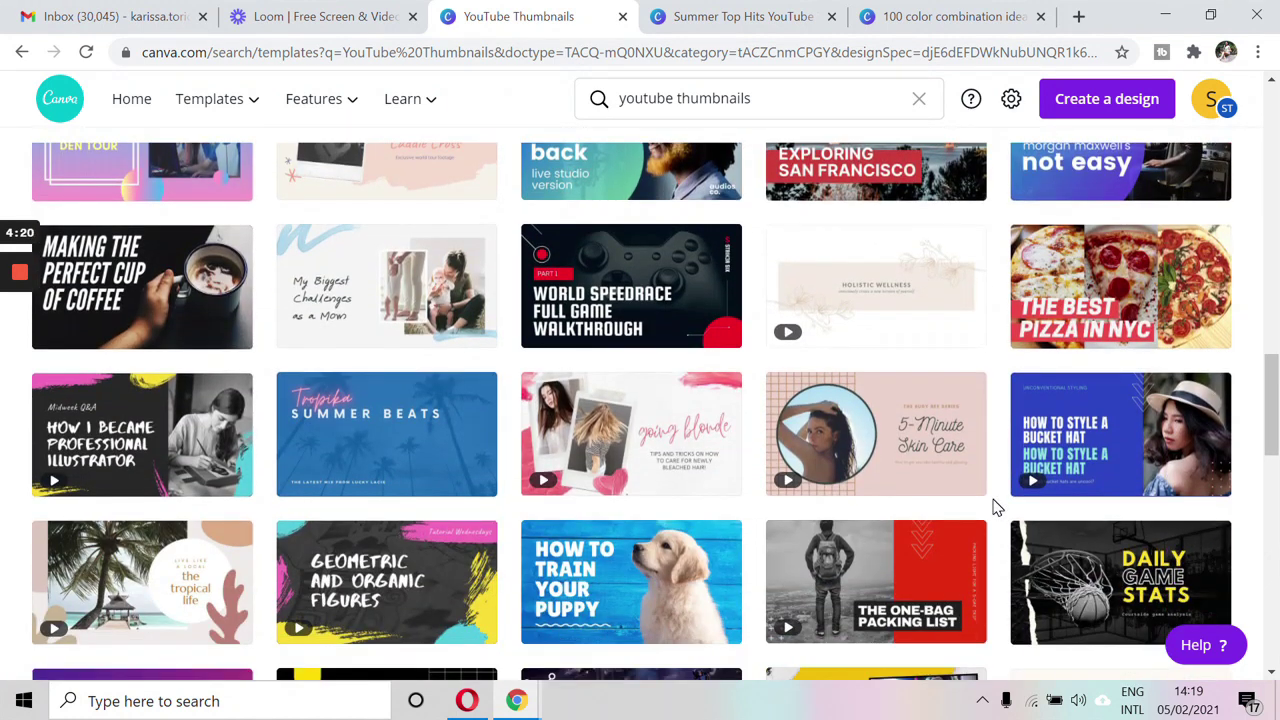
scroll(995, 508, down, 3)
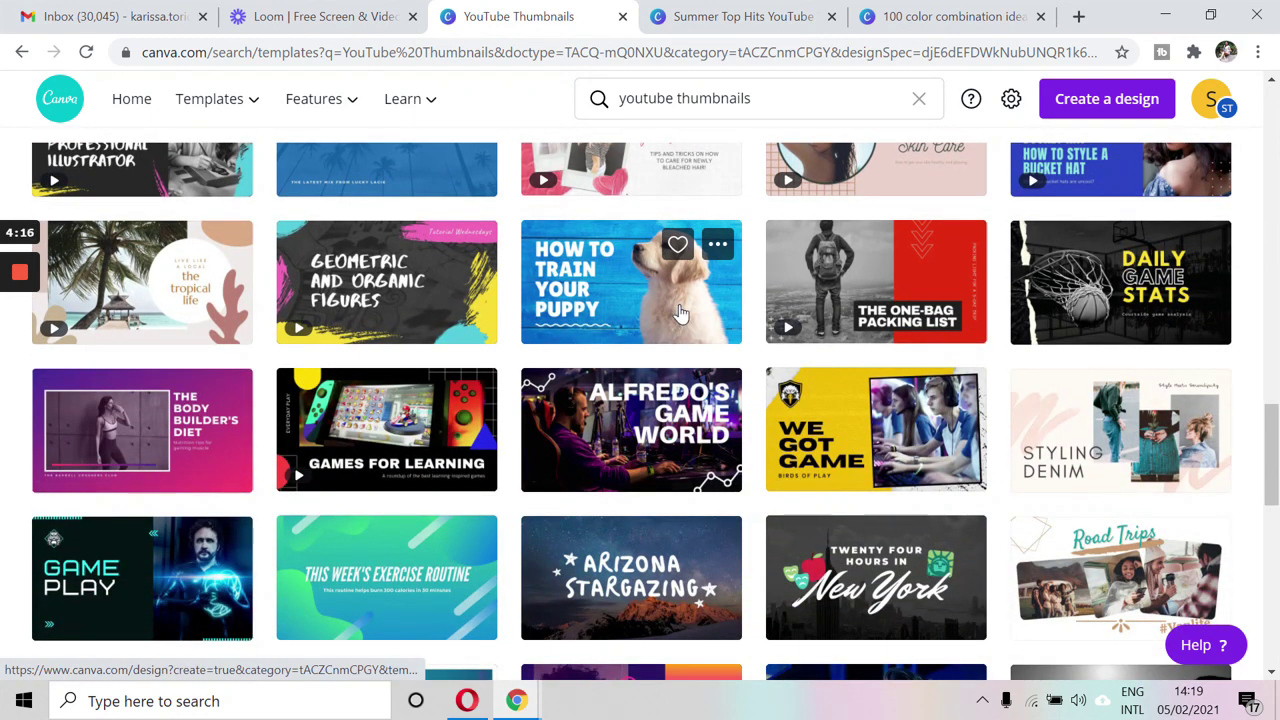
scroll(676, 315, down, 1)
scroll(676, 313, down, 4)
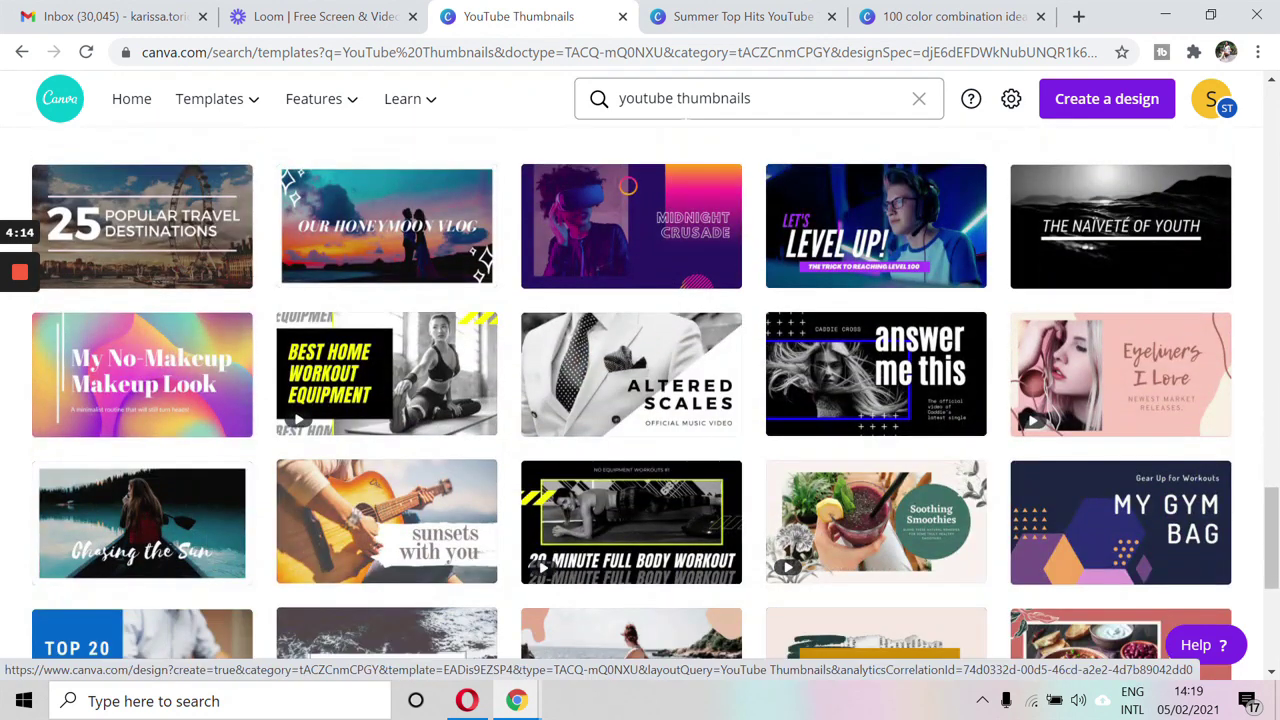
Switch to the Summer Top Hits design and undo three times to restore the beach photo.
click(713, 27)
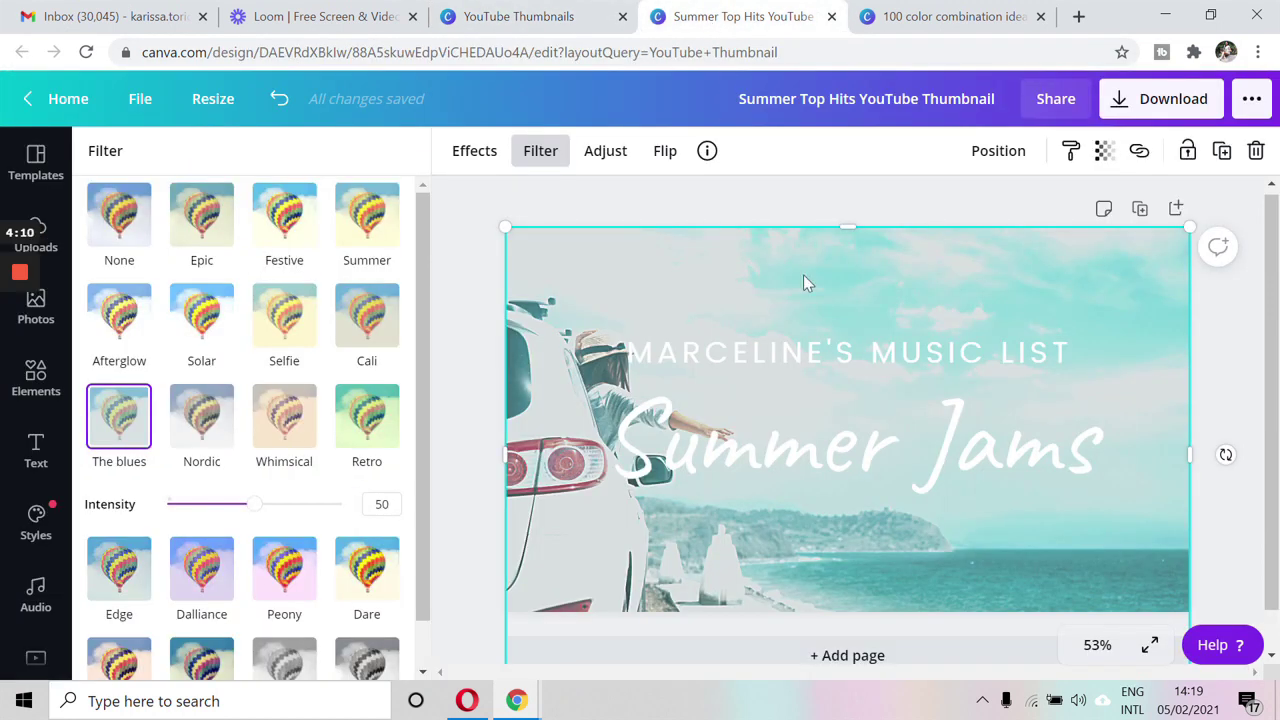
key(ctrl+z)
key(ctrl+z)
key(ctrl+z)
key(ctrl+z)
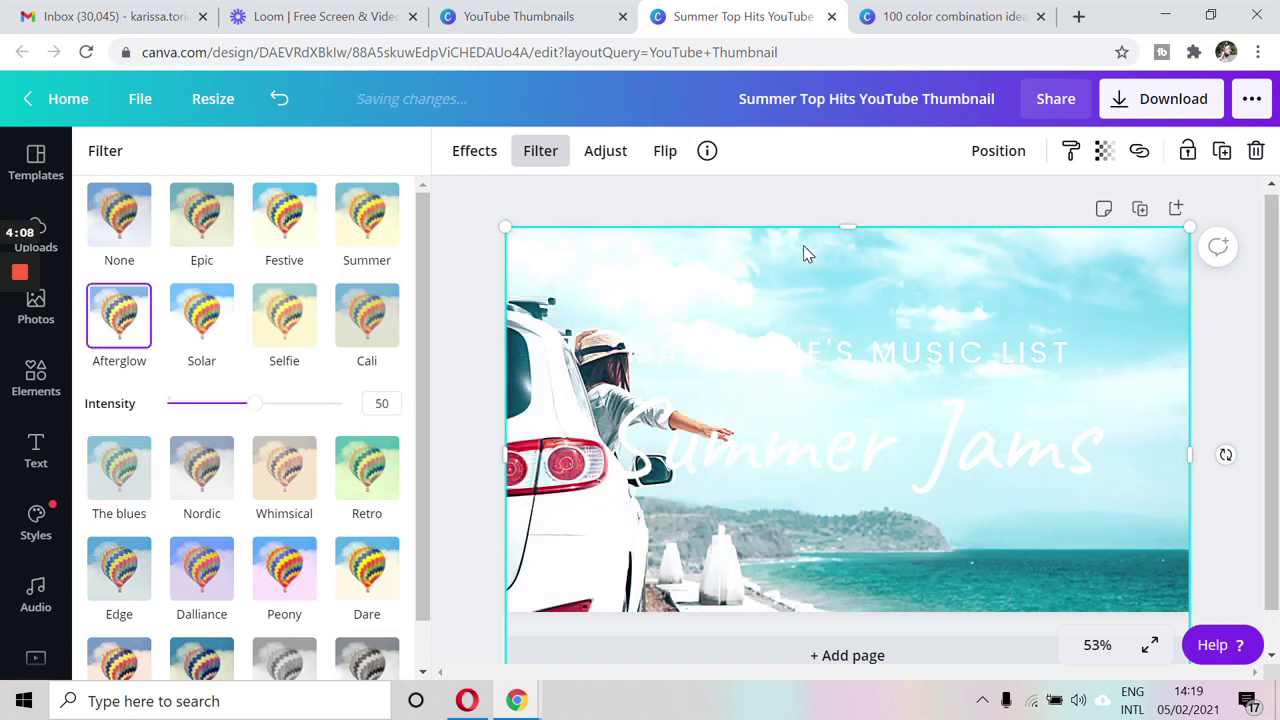
key(ctrl+z)
key(ctrl+z)
key(ctrl+z)
key(ctrl+z)
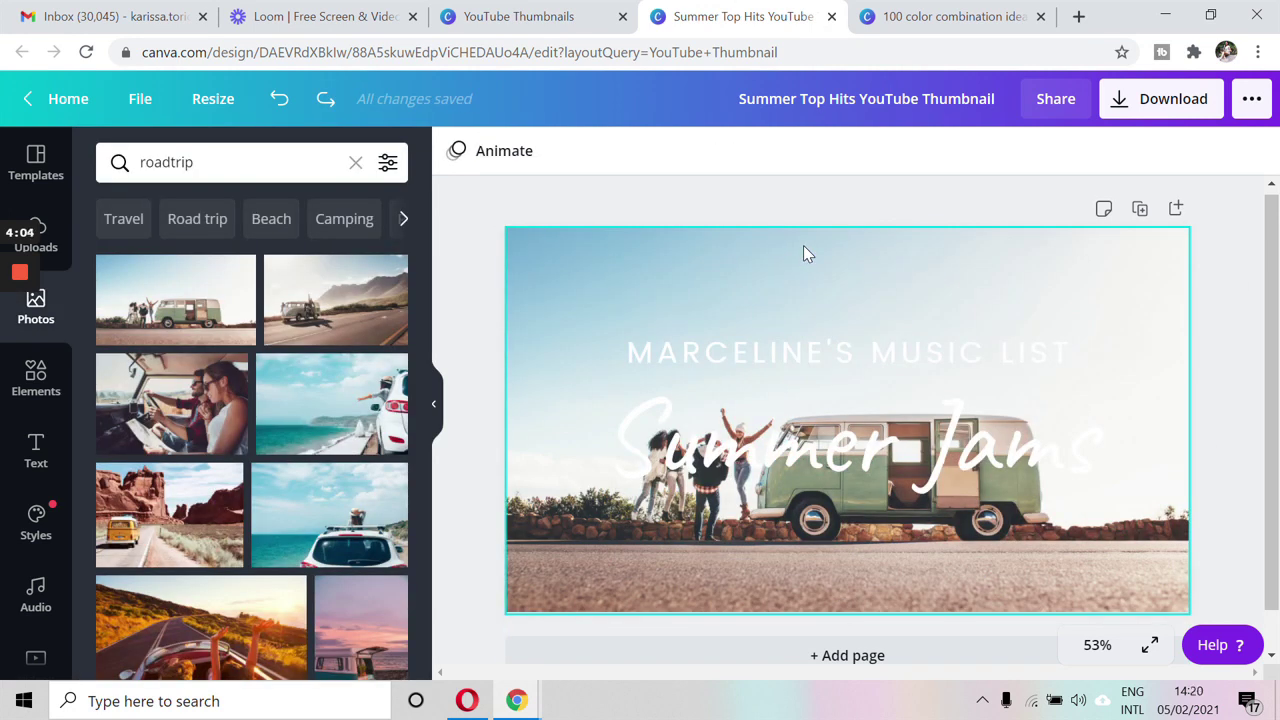
key(ctrl+z)
key(ctrl+z)
key(ctrl+z)
key(ctrl+z)
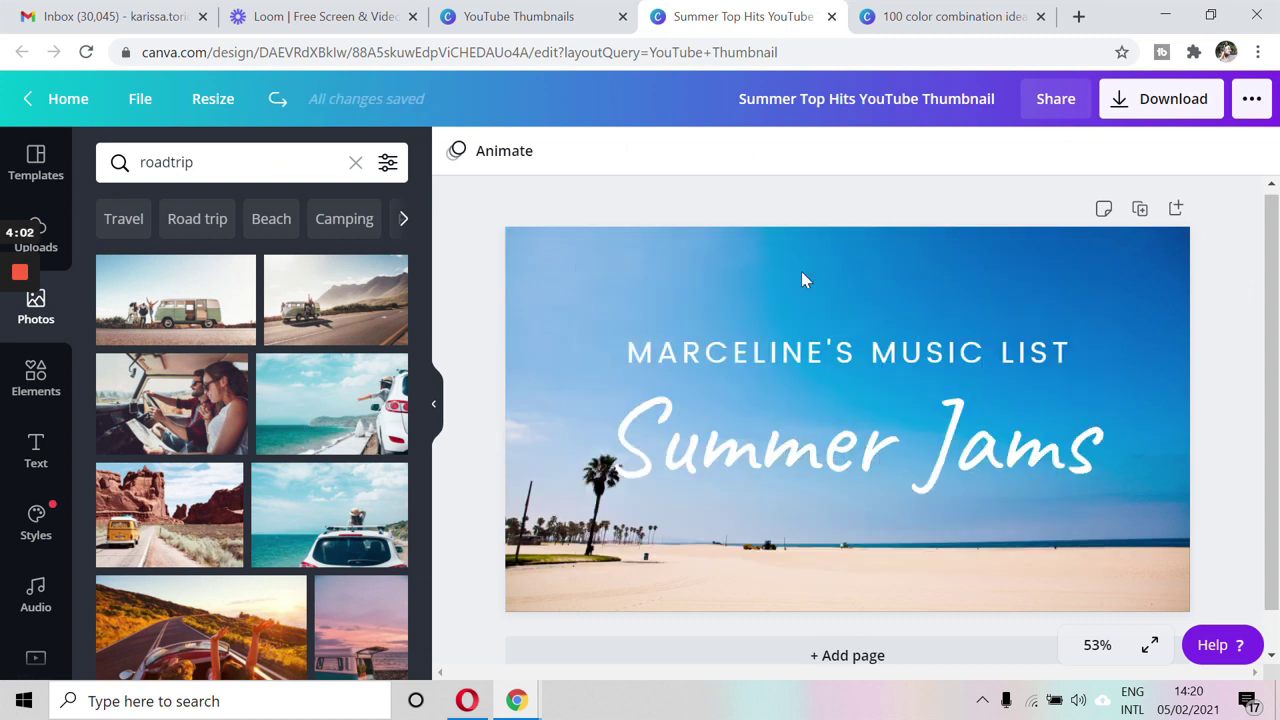
Select the beach photo and the Summer Jams title, then return to the photo search field.
click(801, 275)
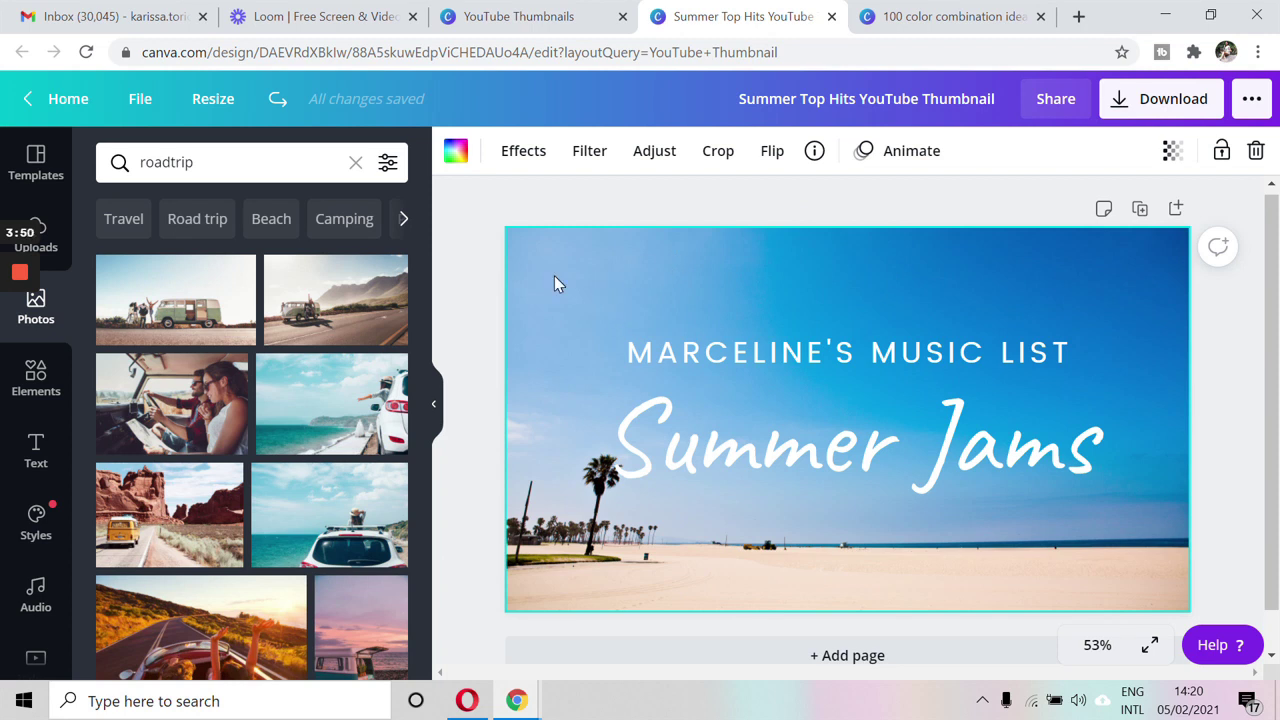
click(812, 368)
click(822, 446)
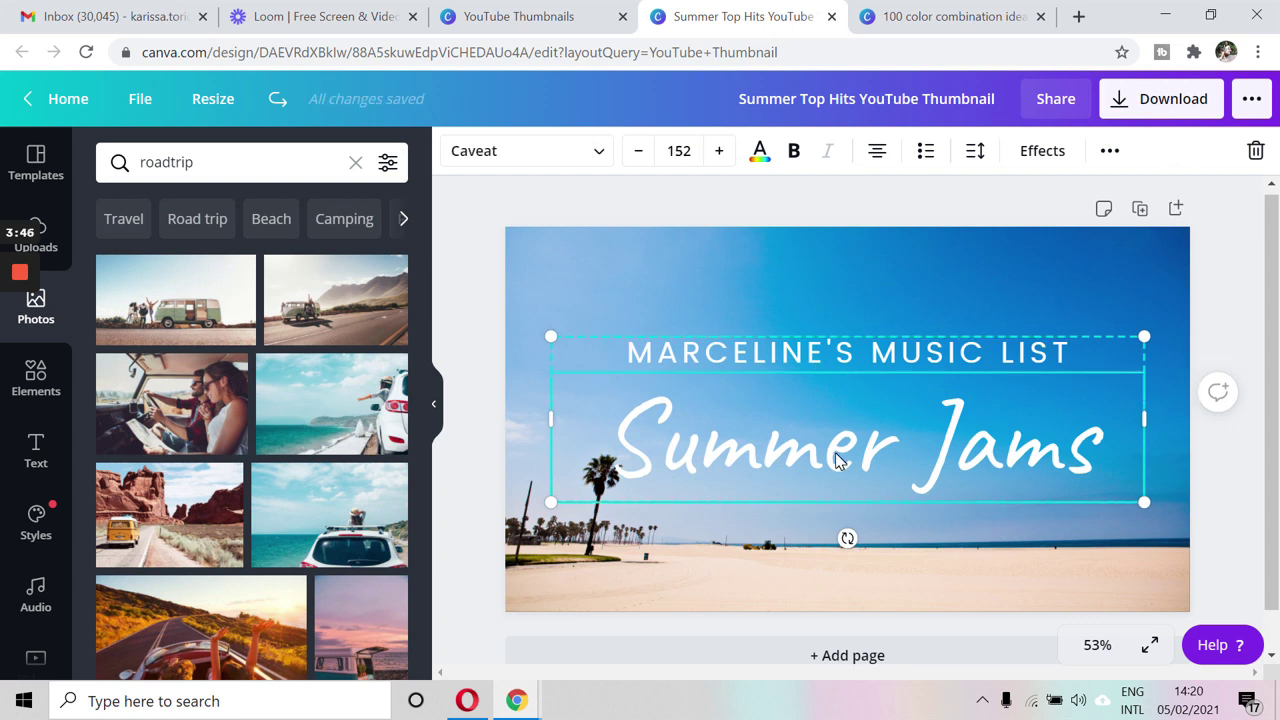
click(857, 259)
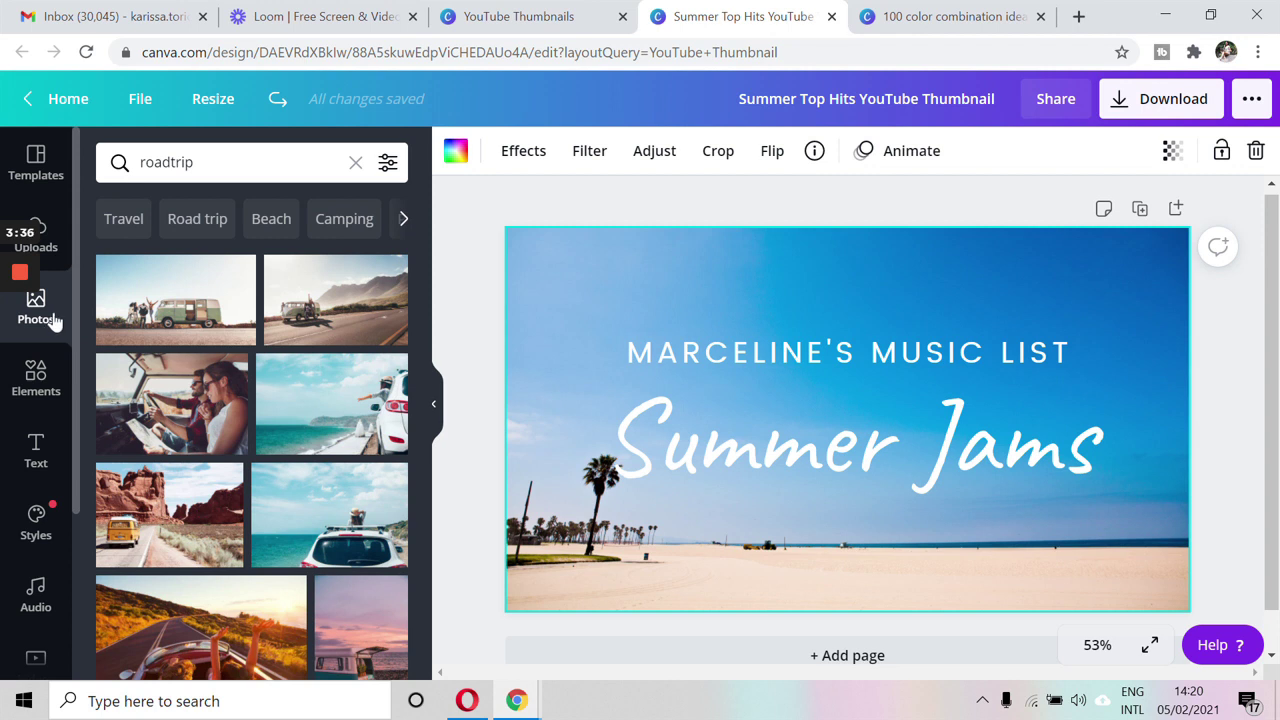
click(200, 152)
key(ctrl+a)
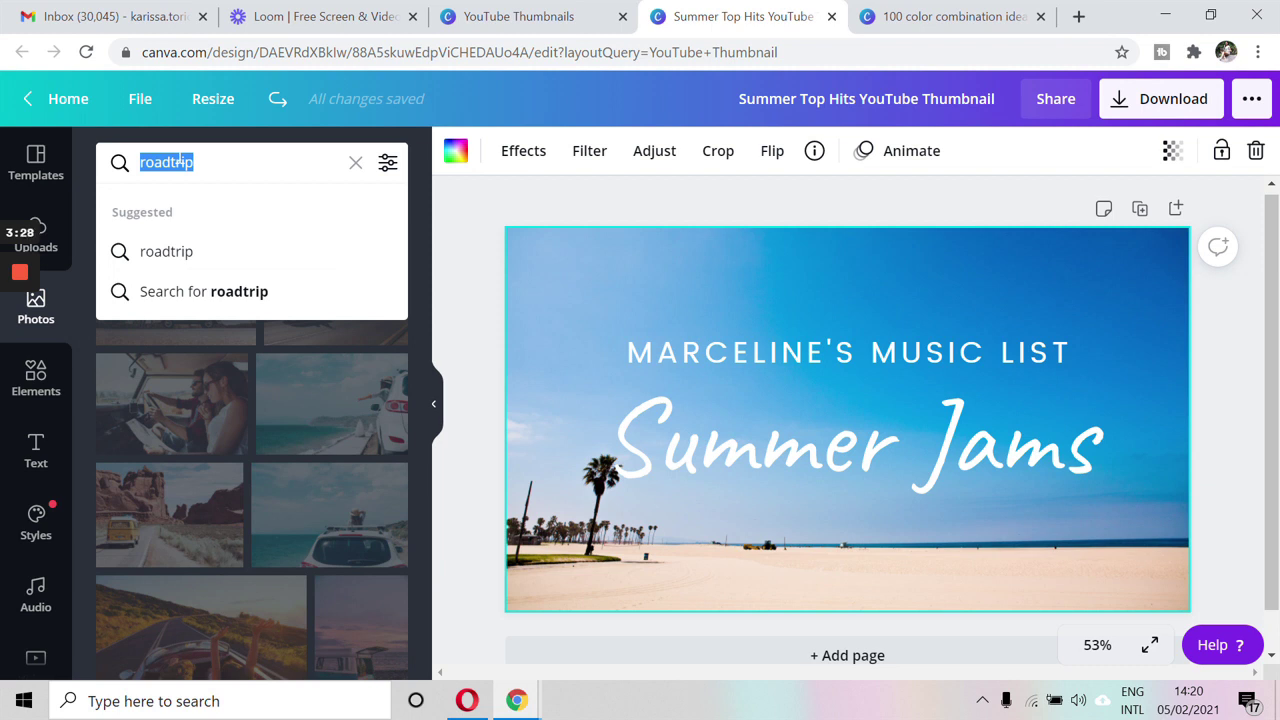
text(roadtr)
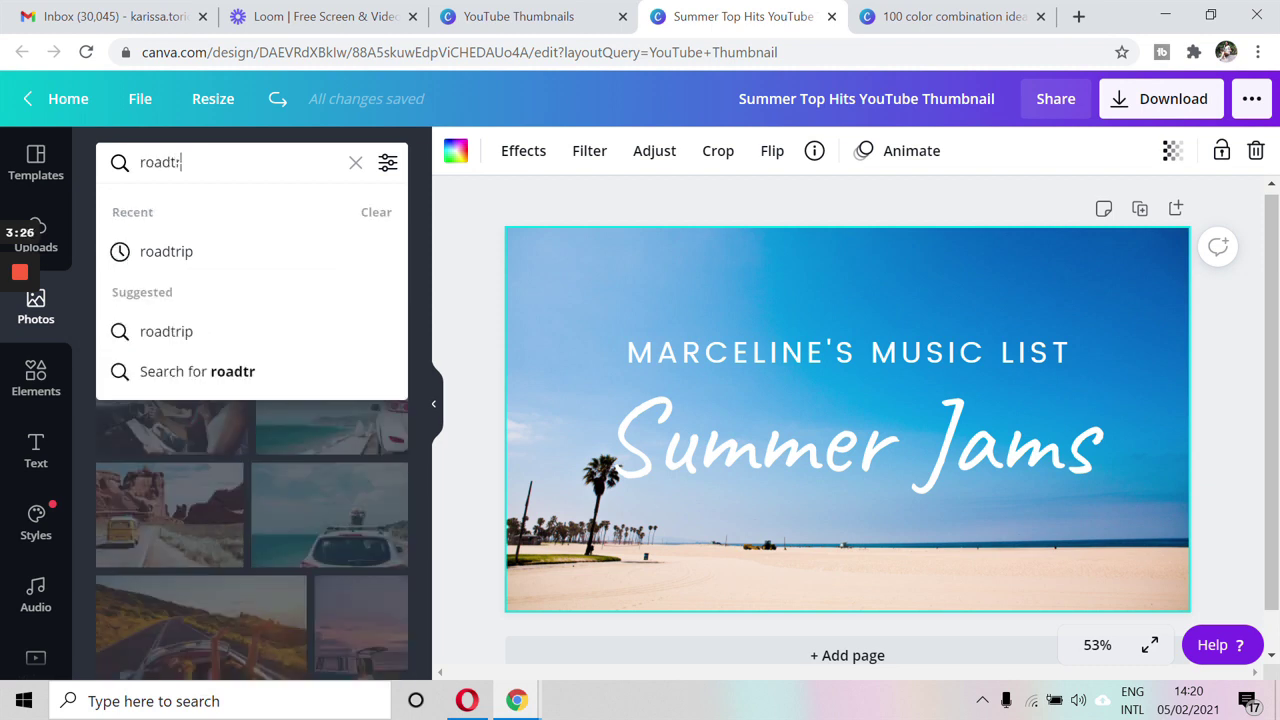
text(ip)
key(Return)
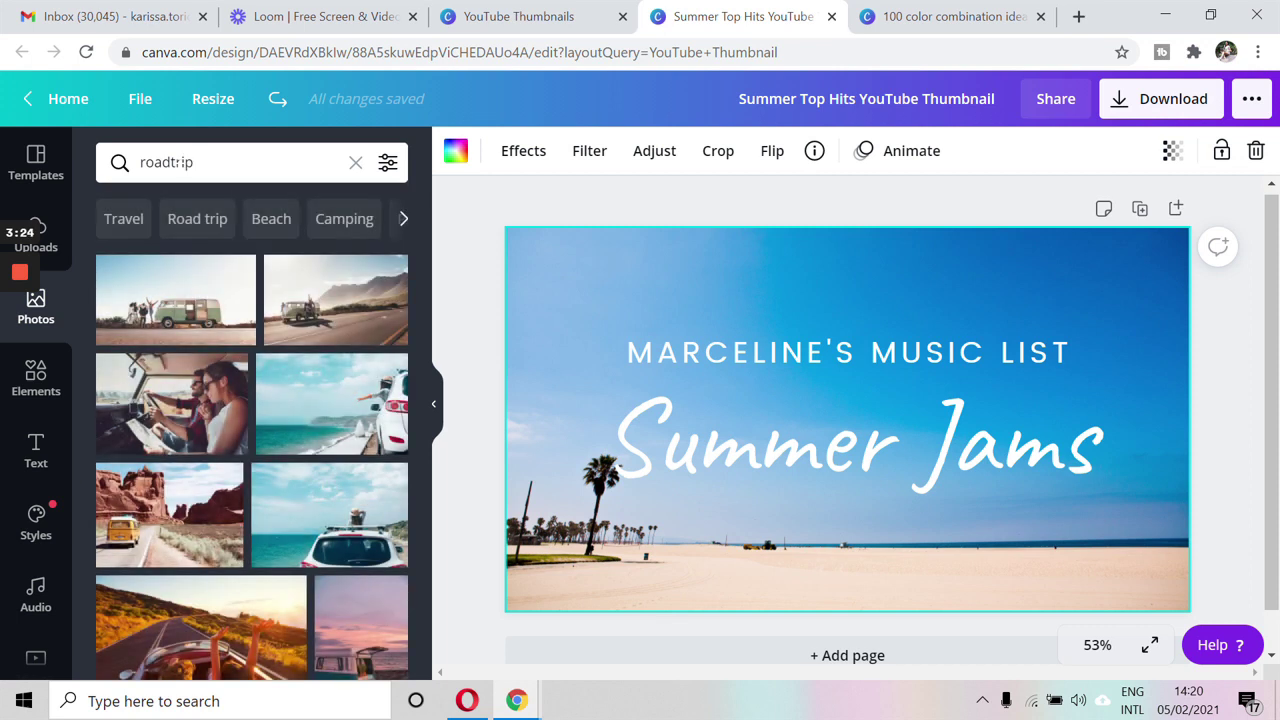
scroll(272, 478, down, 1)
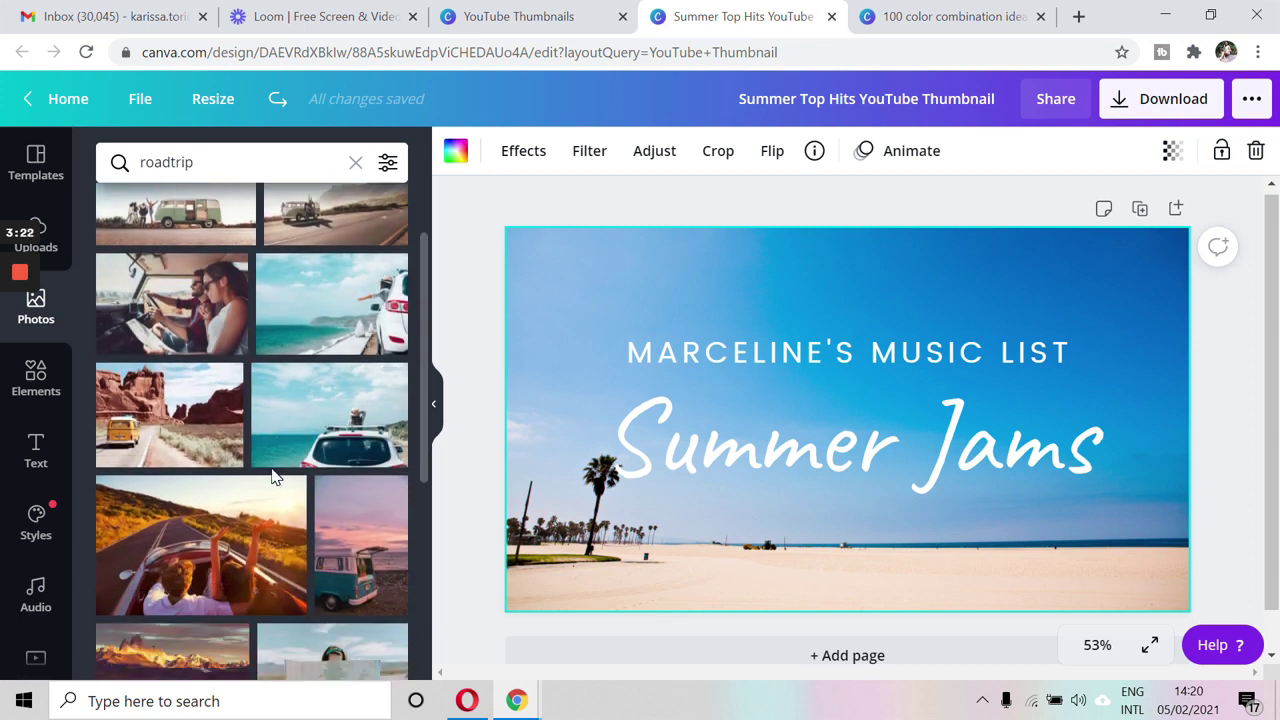
scroll(272, 478, down, 2)
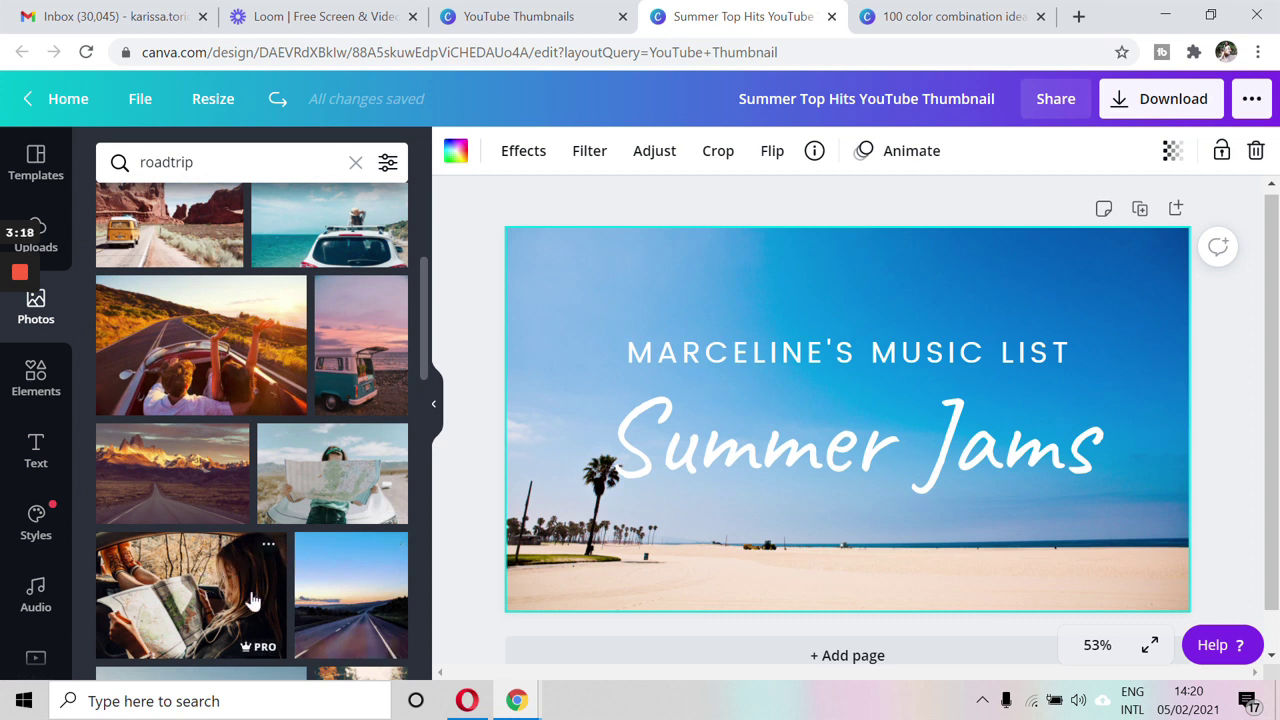
scroll(312, 500, down, 2)
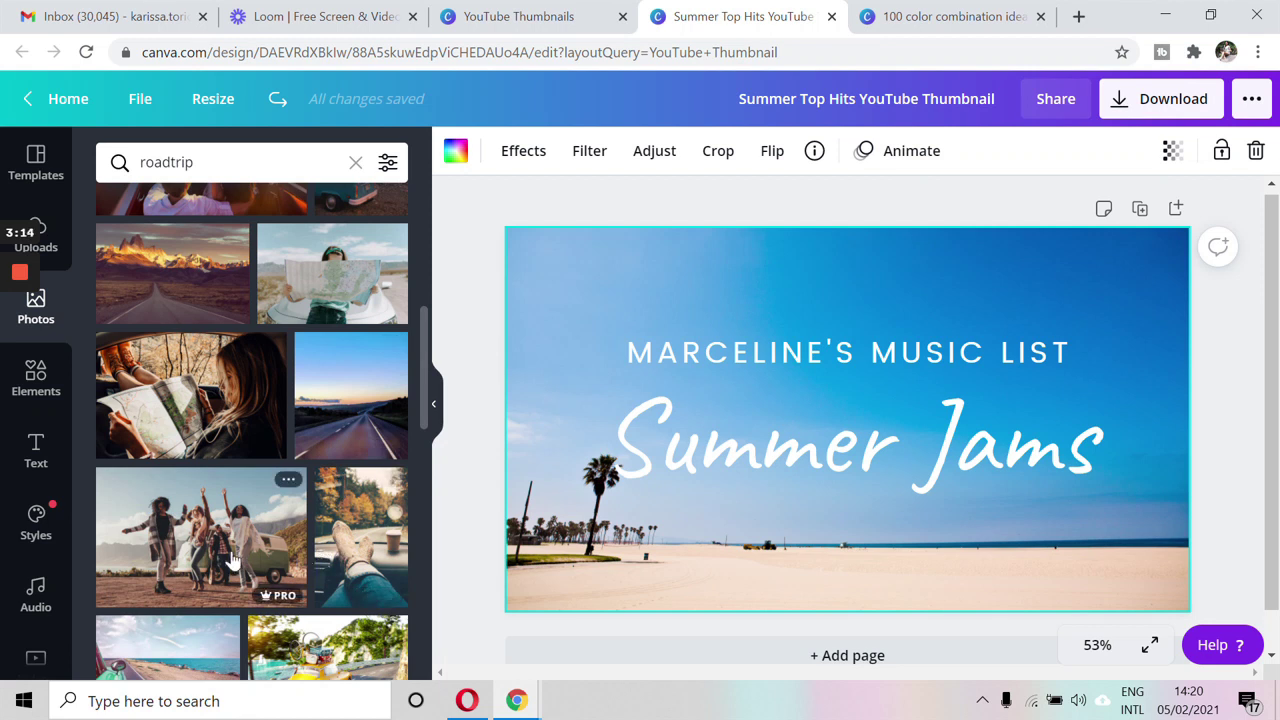
scroll(233, 567, down, 1)
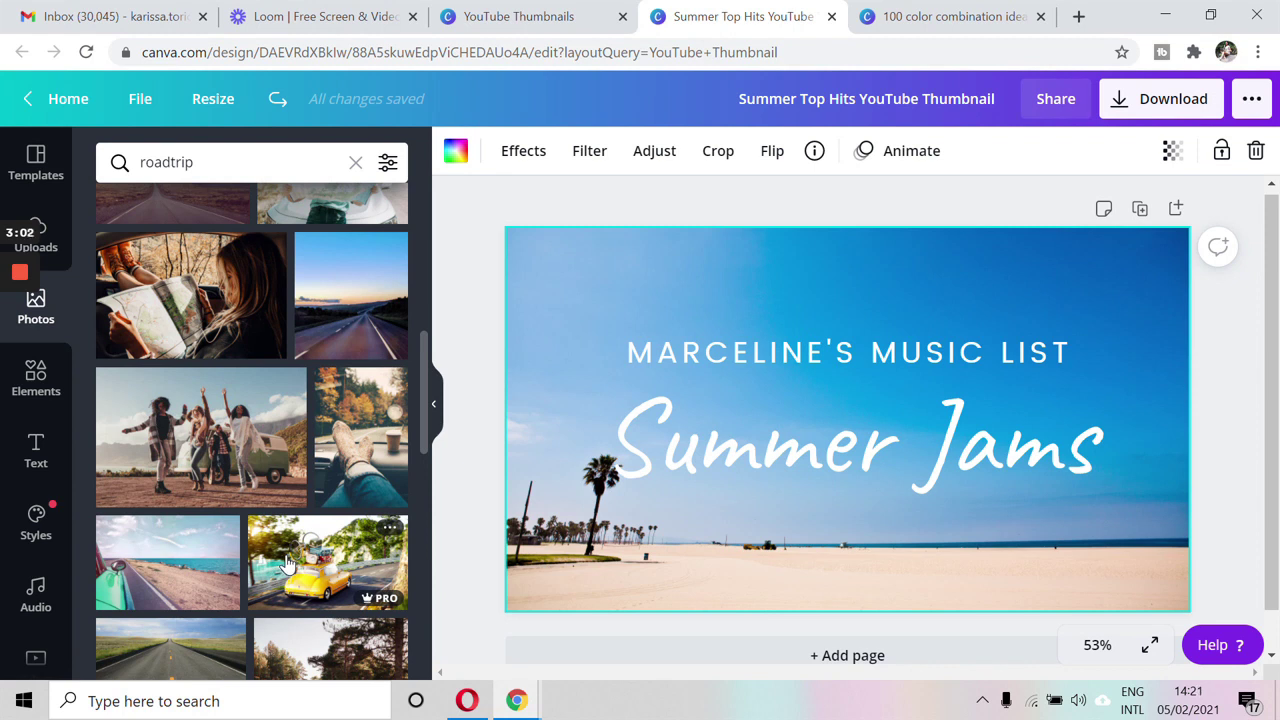
scroll(287, 563, up, 10)
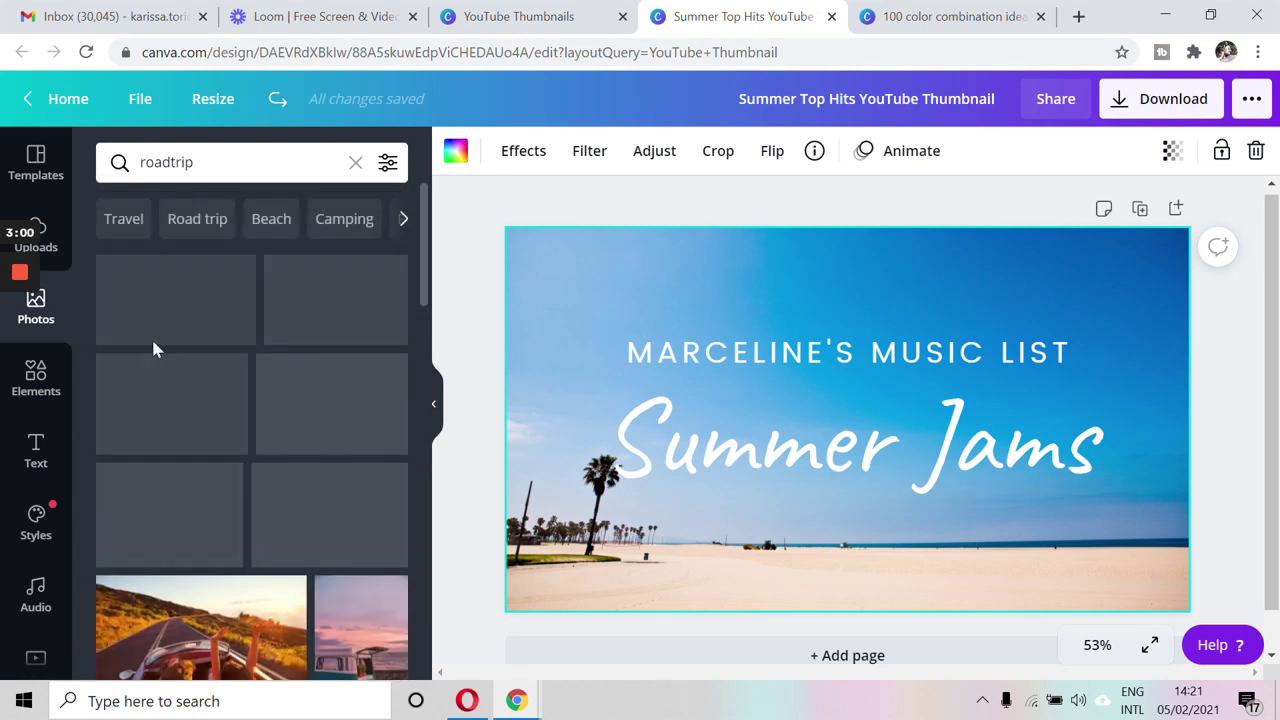
click(58, 252)
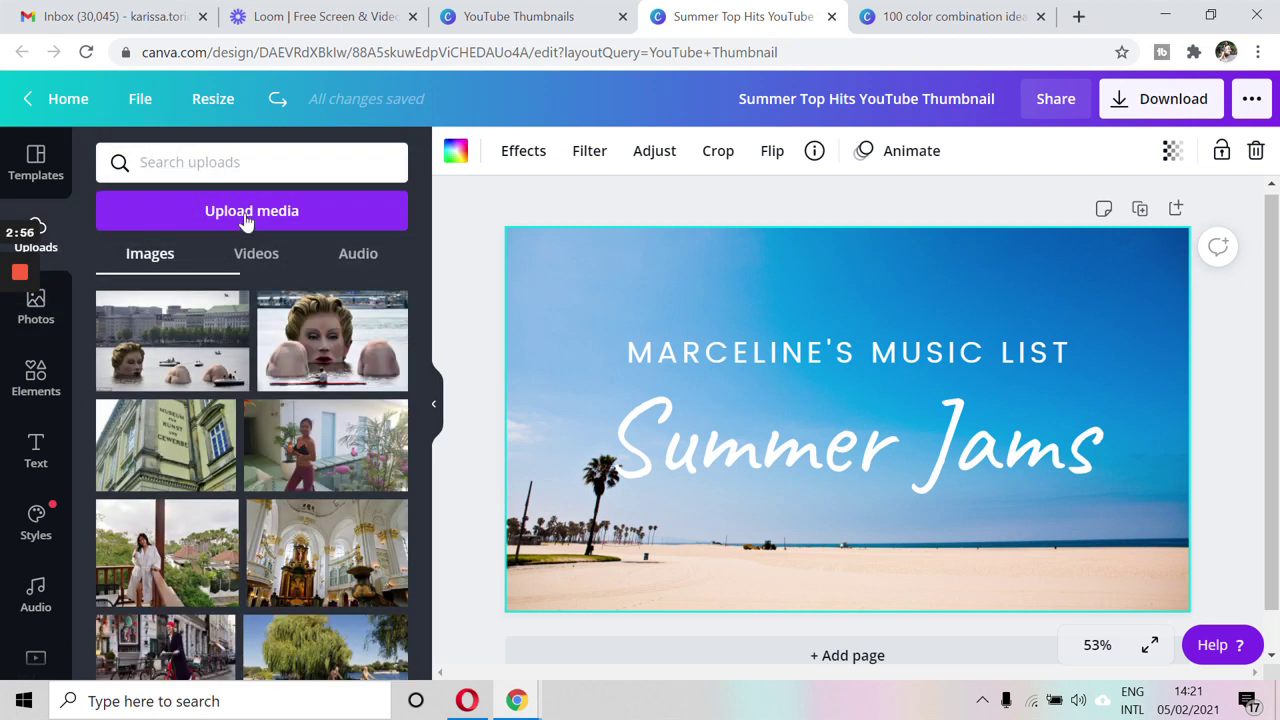
Go back from the upload options to the roadtrip photo results and add the van photo.
click(247, 214)
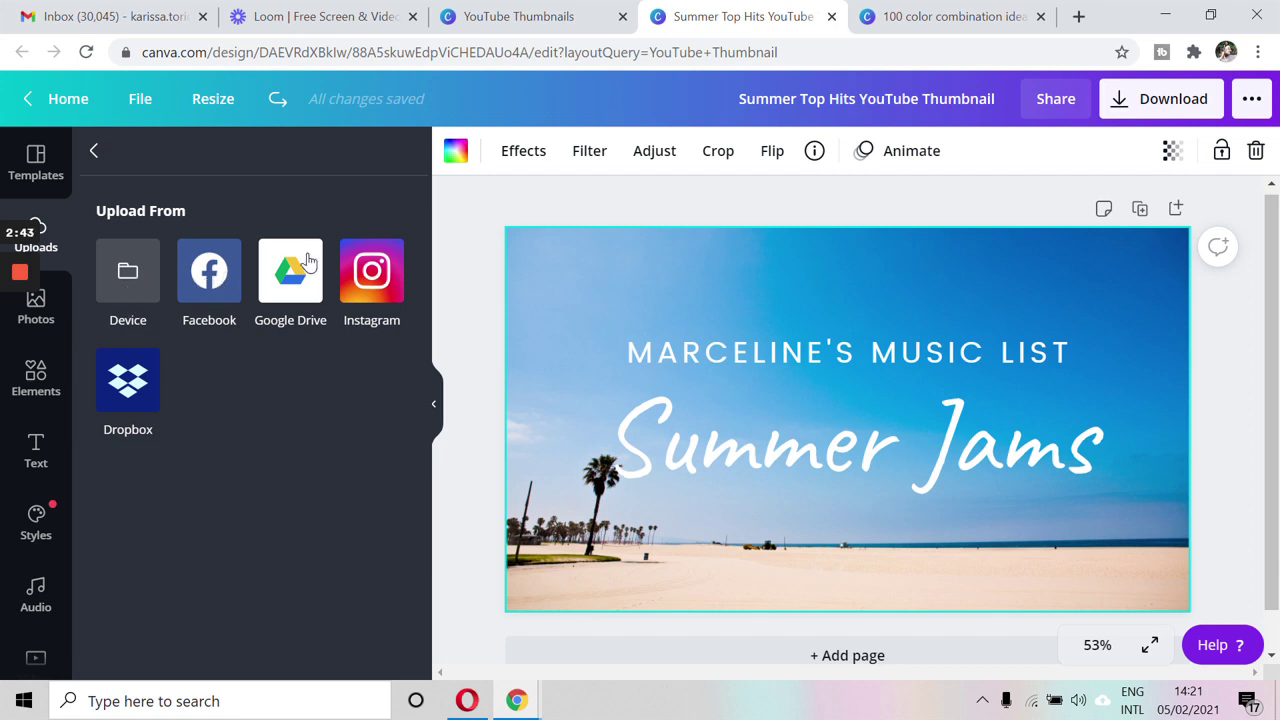
click(97, 152)
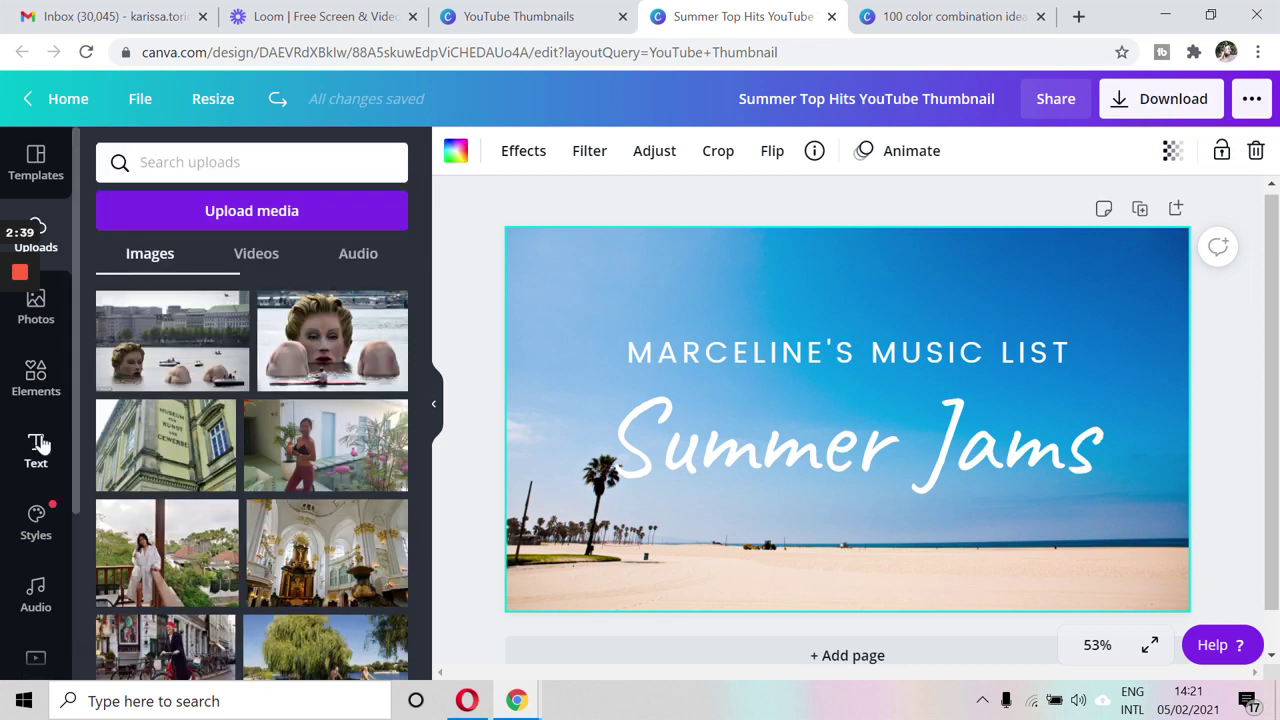
click(40, 312)
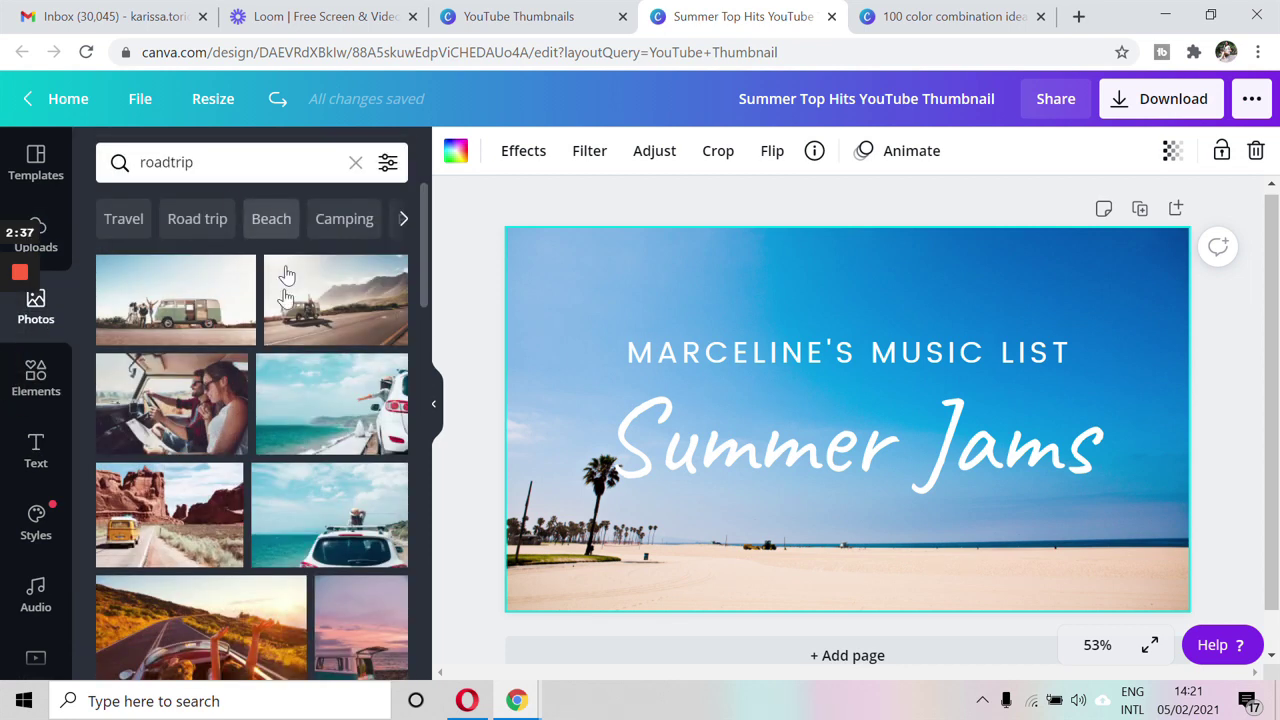
click(208, 293)
Delete the beach background and stretch the van photo to fill the whole thumbnail.
click(809, 242)
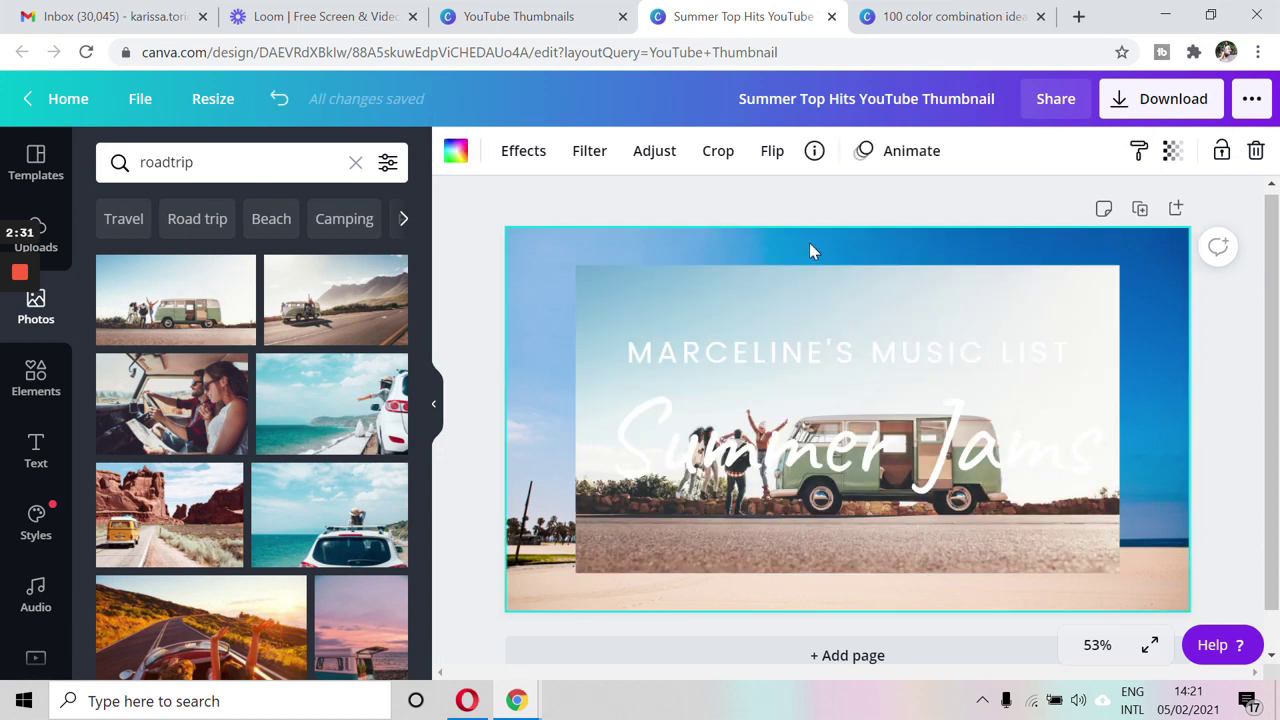
key(Delete)
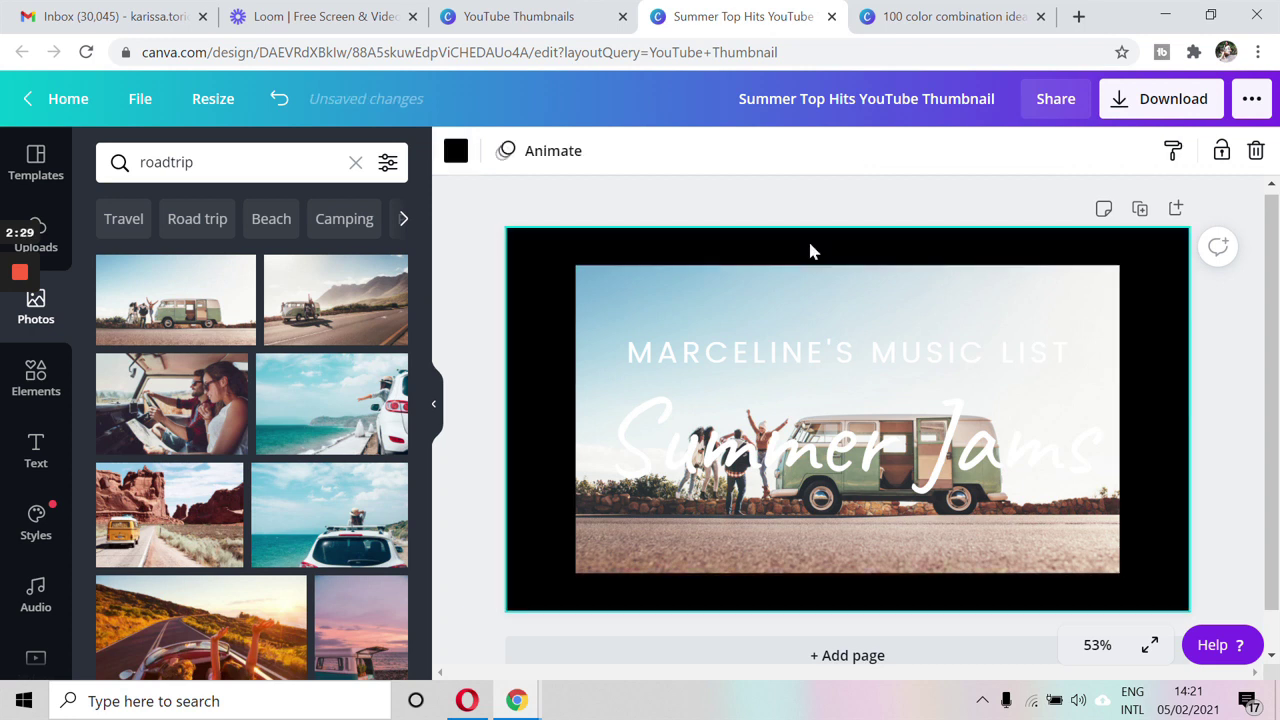
drag(751, 303, 700, 297)
drag(1052, 536, 1191, 543)
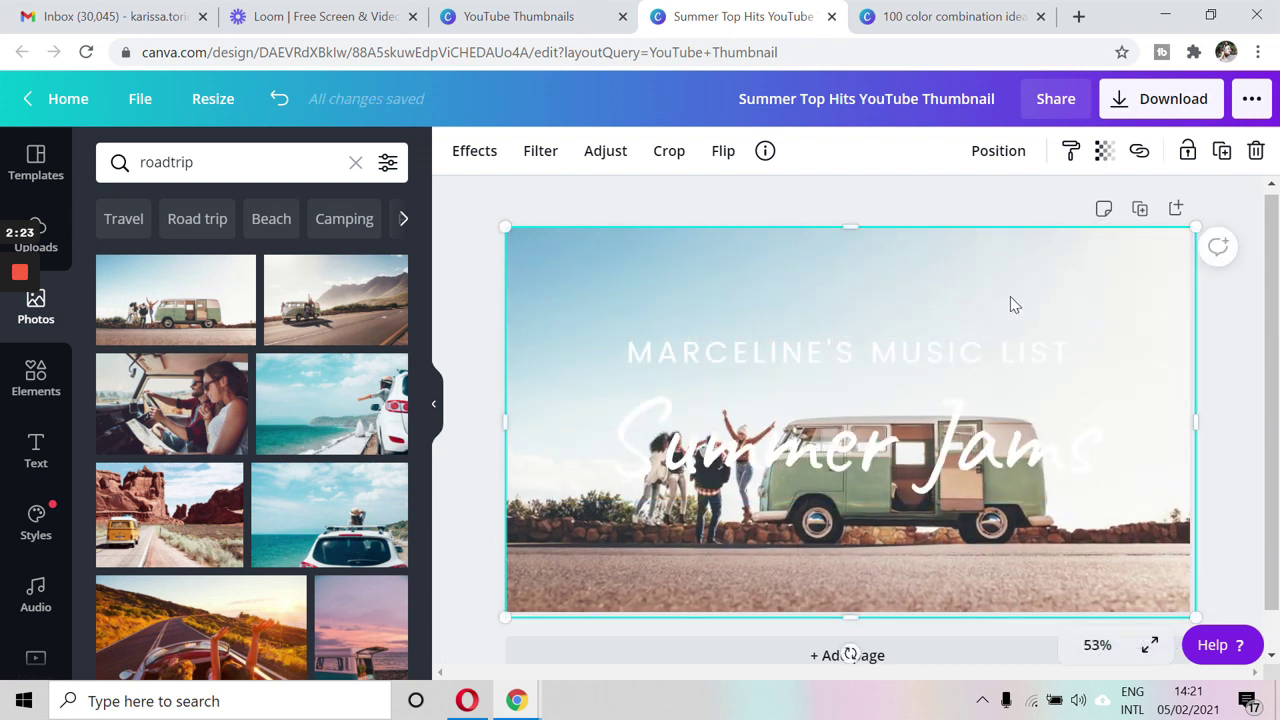
drag(1009, 303, 983, 280)
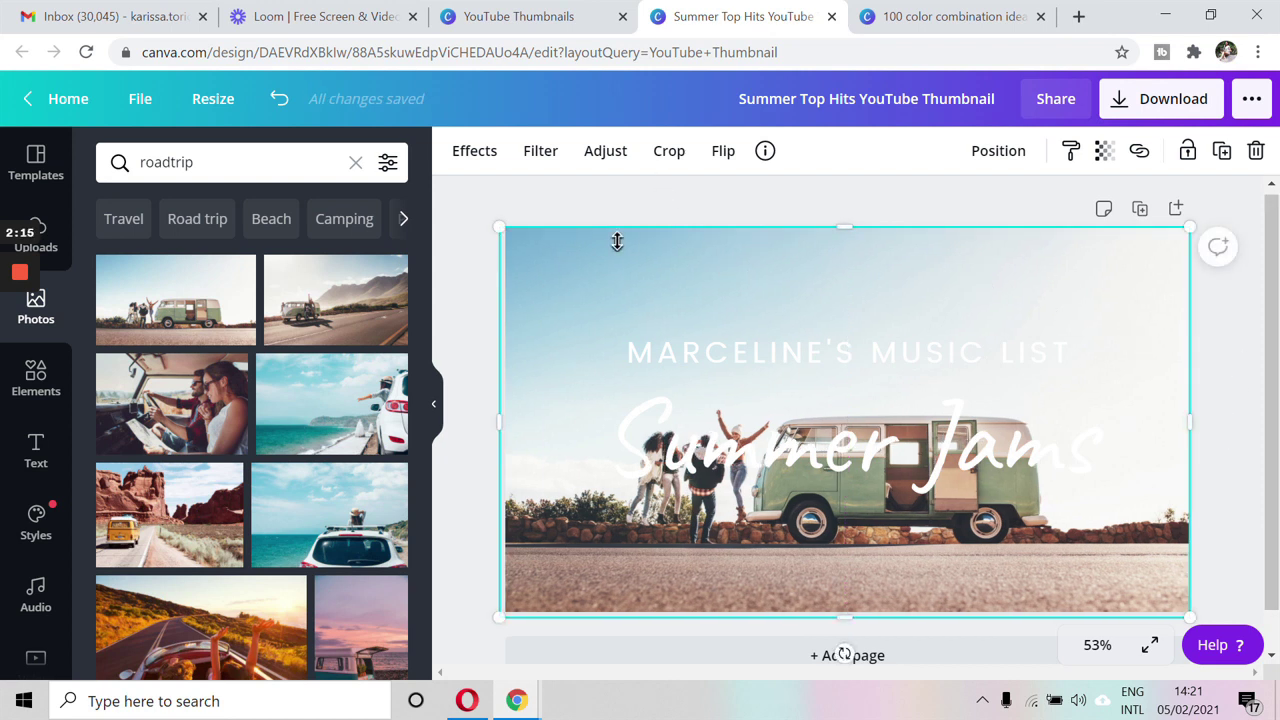
Flip the van photo horizontally and back again, then open and close the crop.
click(722, 151)
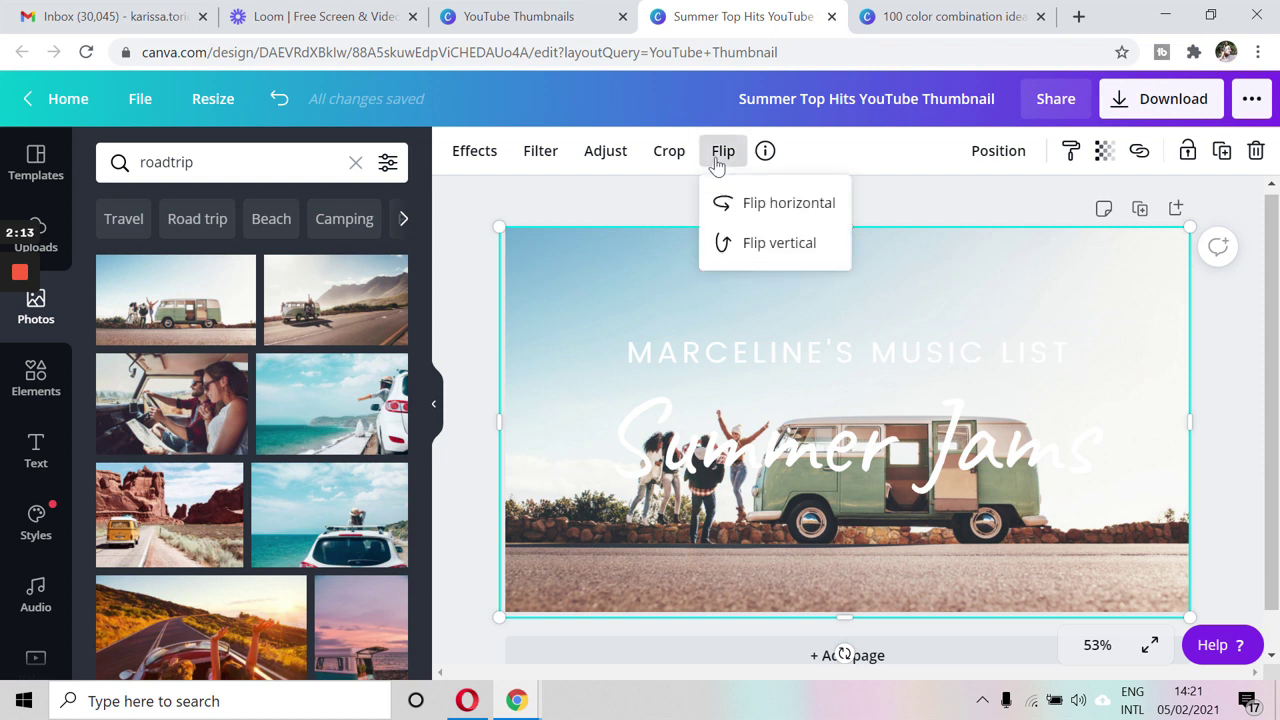
click(750, 205)
click(750, 205)
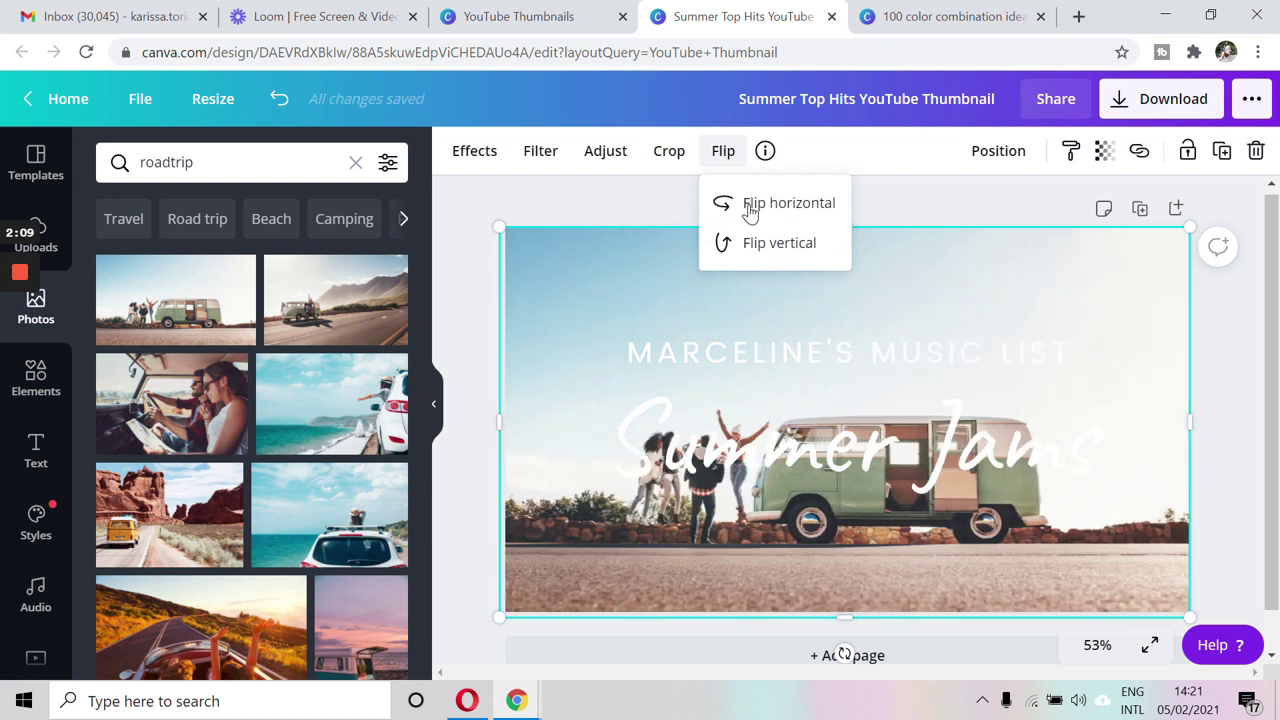
click(668, 152)
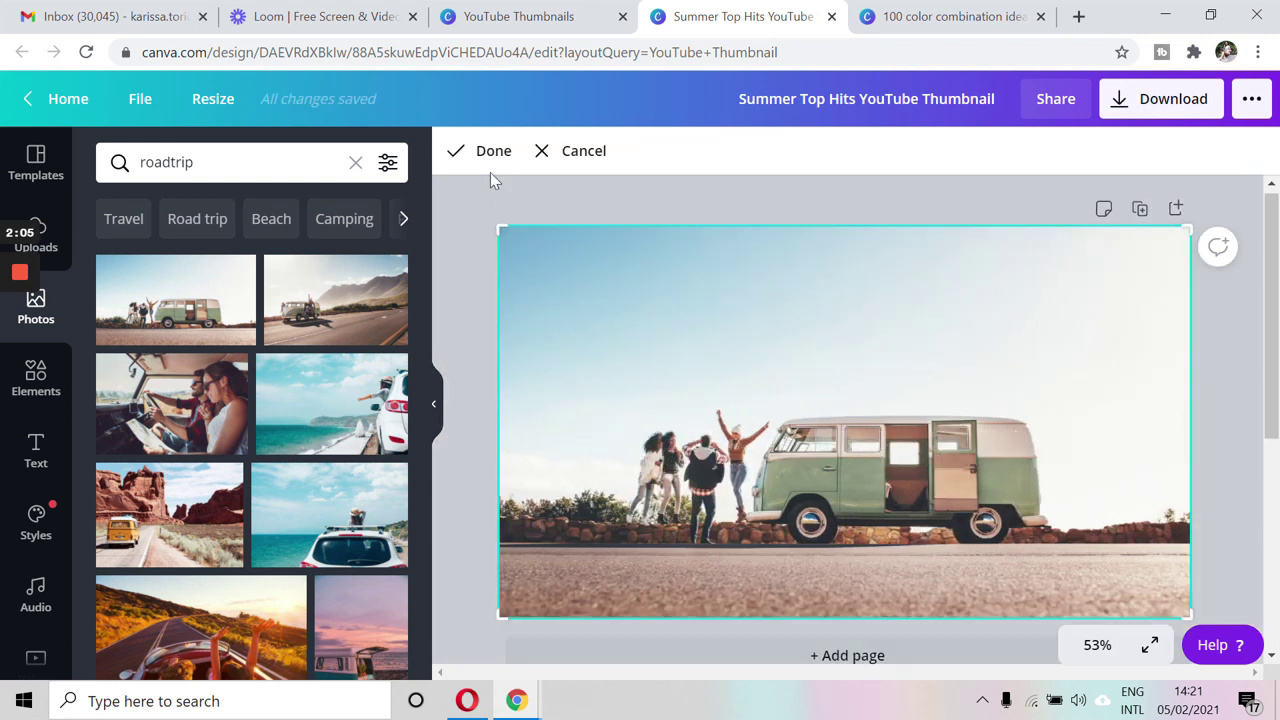
click(491, 151)
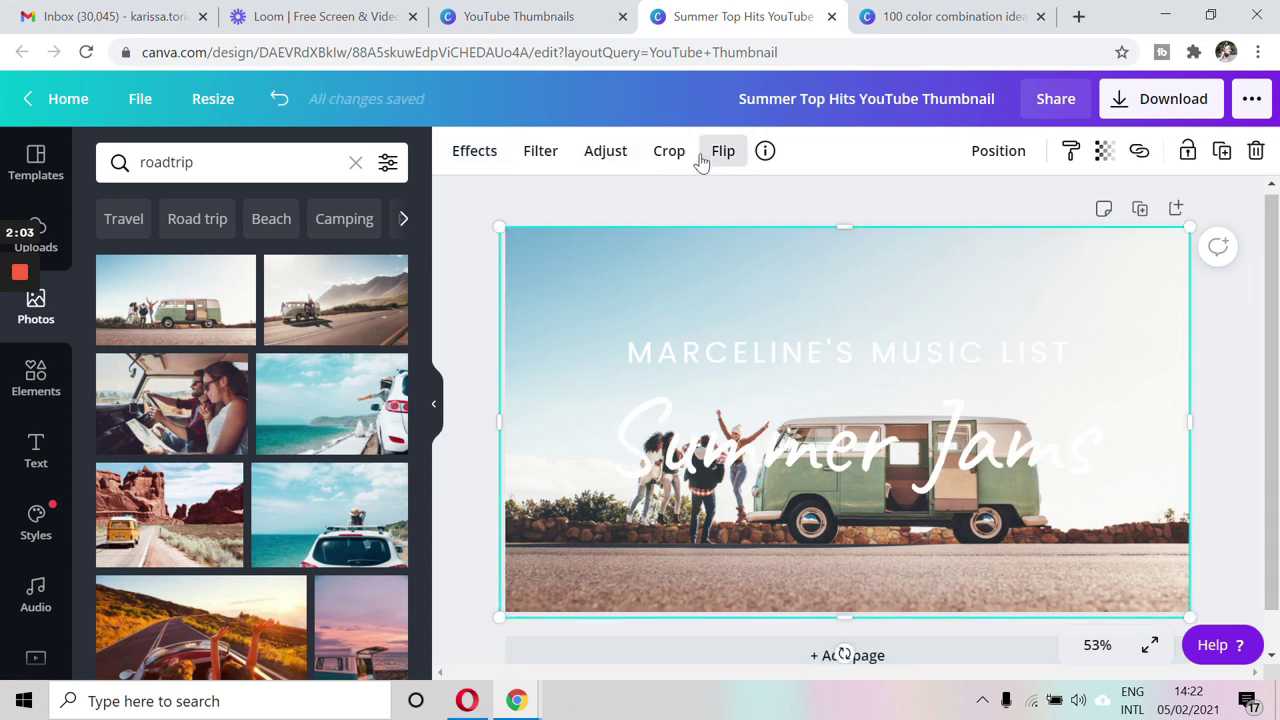
Crop the photo's top-left corner, then enlarge and reposition it to about 1,441 × 723.
click(668, 151)
drag(498, 226, 586, 314)
click(480, 151)
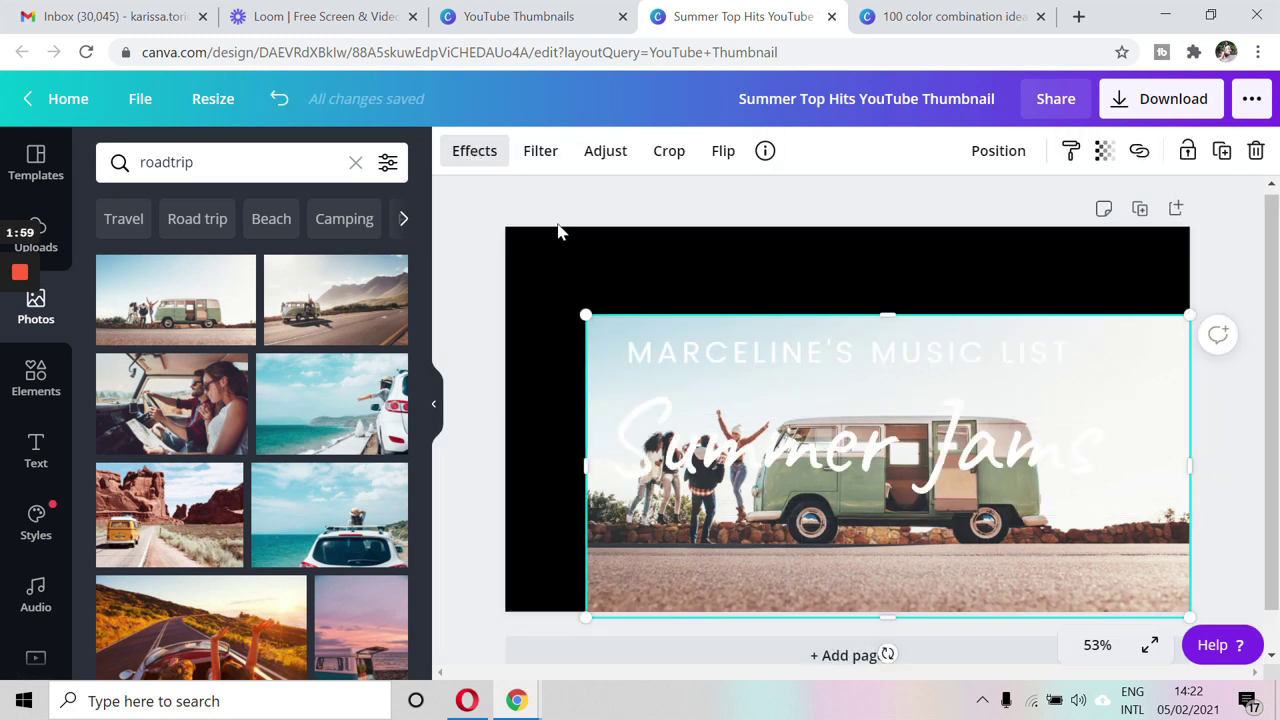
drag(586, 315, 431, 163)
drag(704, 288, 803, 286)
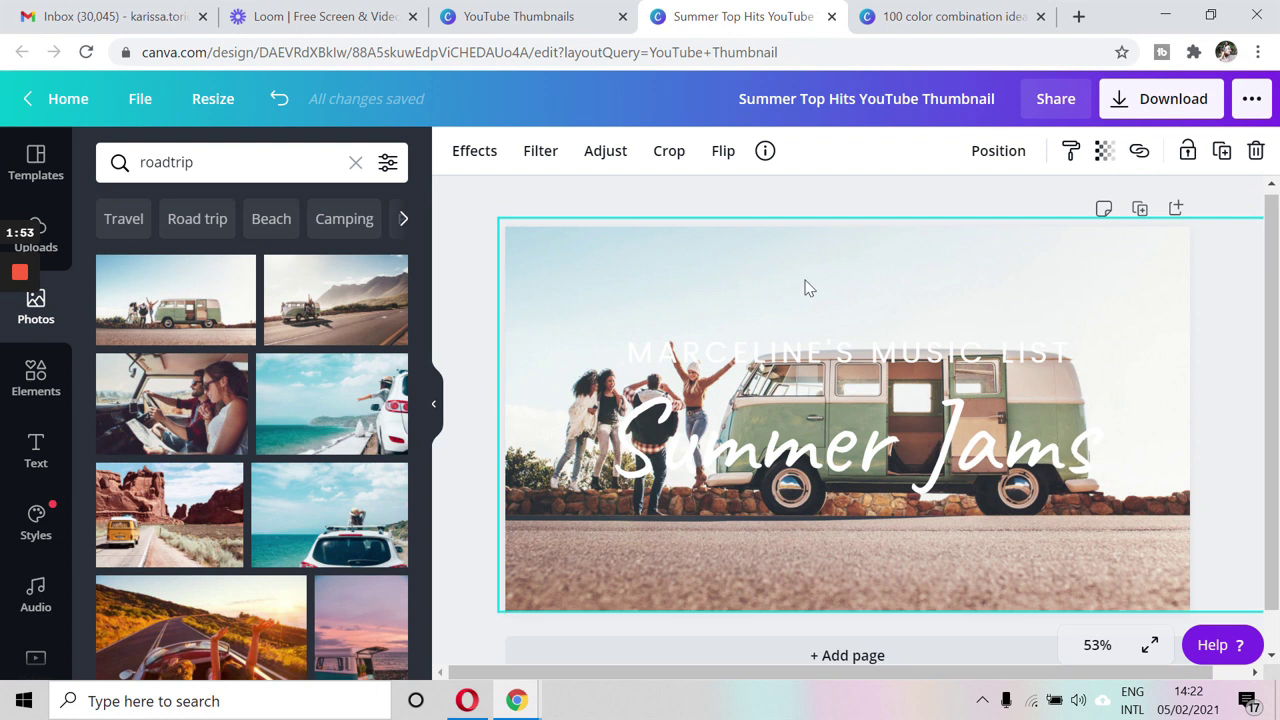
click(612, 153)
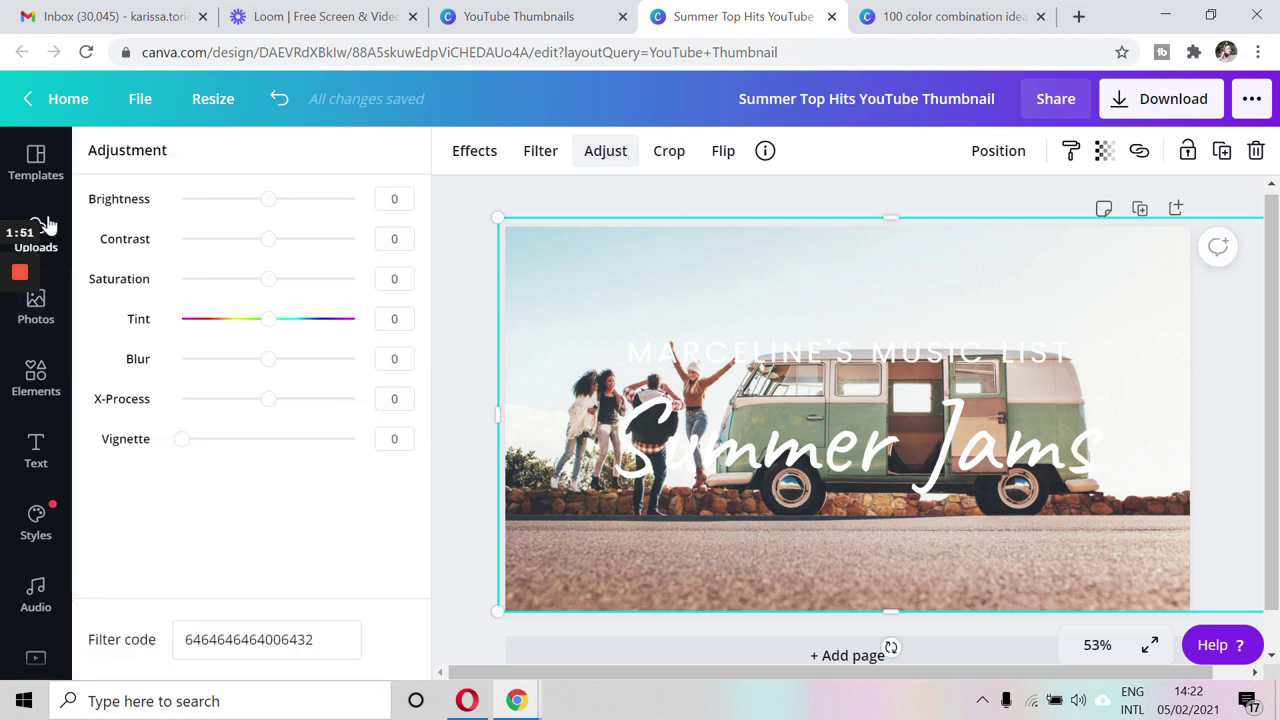
Preview Dare, Peony, Edge, Dalliance, Retro, Whimsical, Nordic and The blues filters, then set None.
click(545, 160)
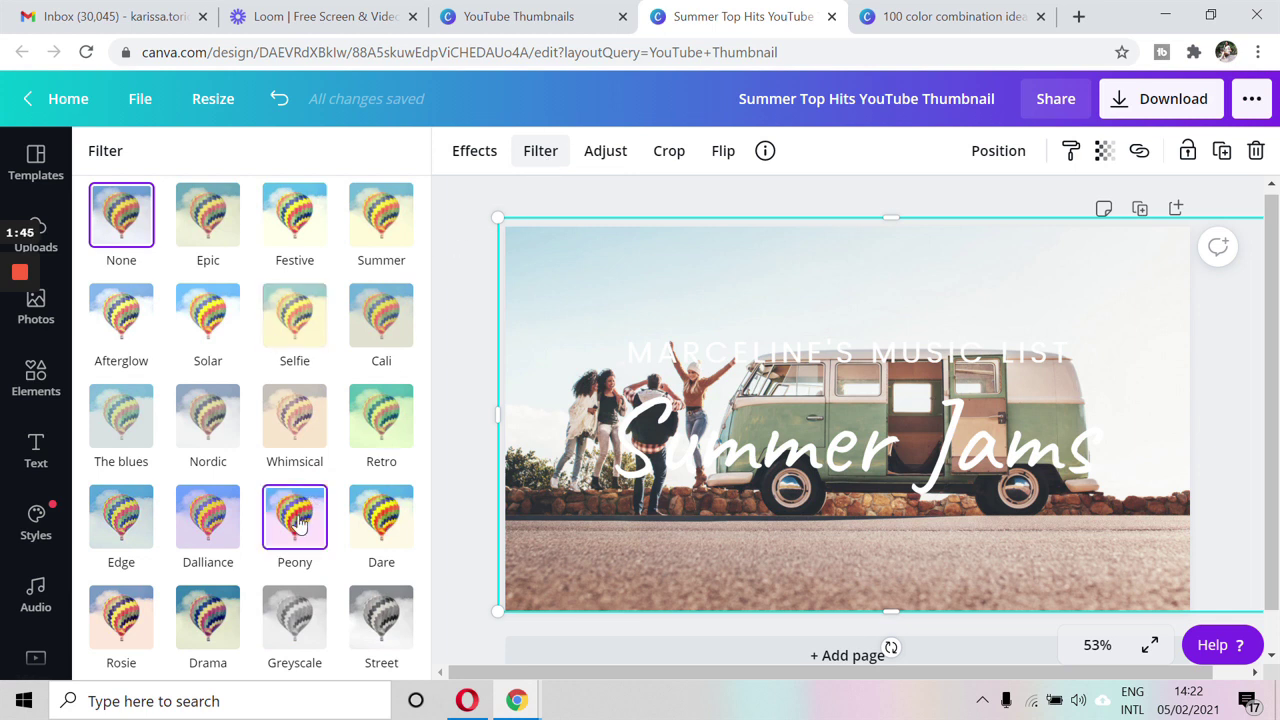
click(372, 548)
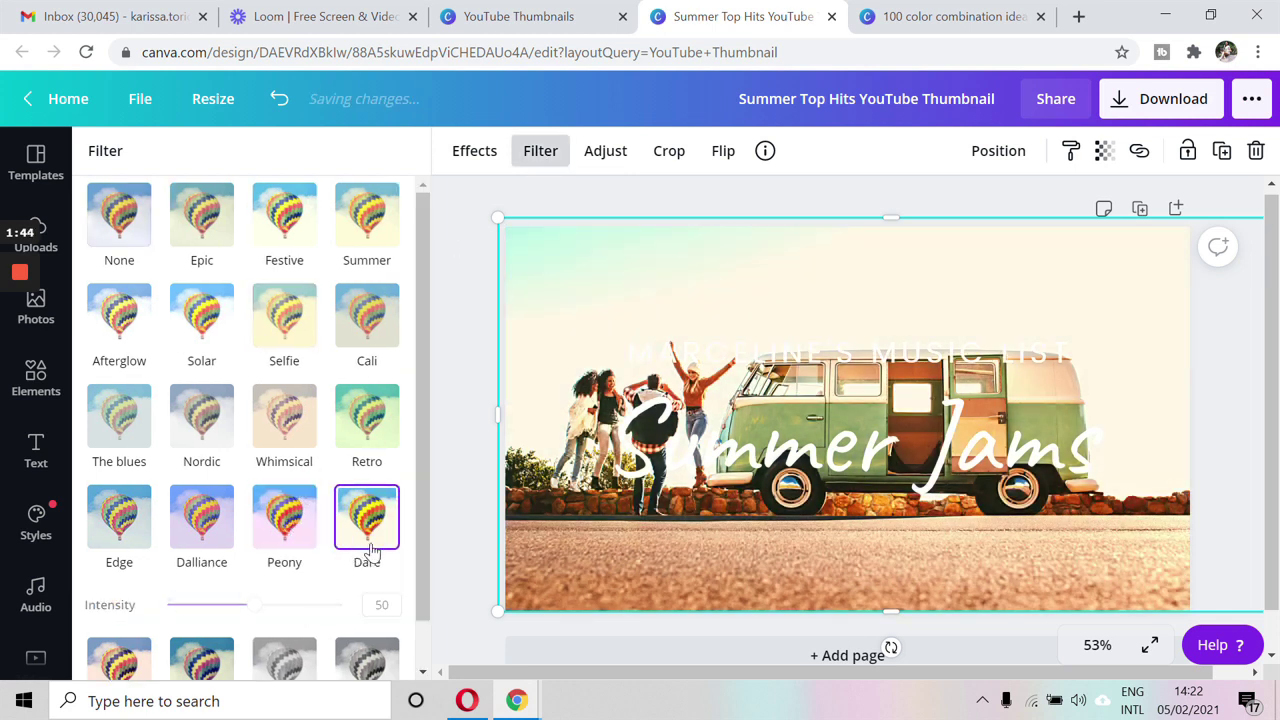
click(272, 540)
click(116, 522)
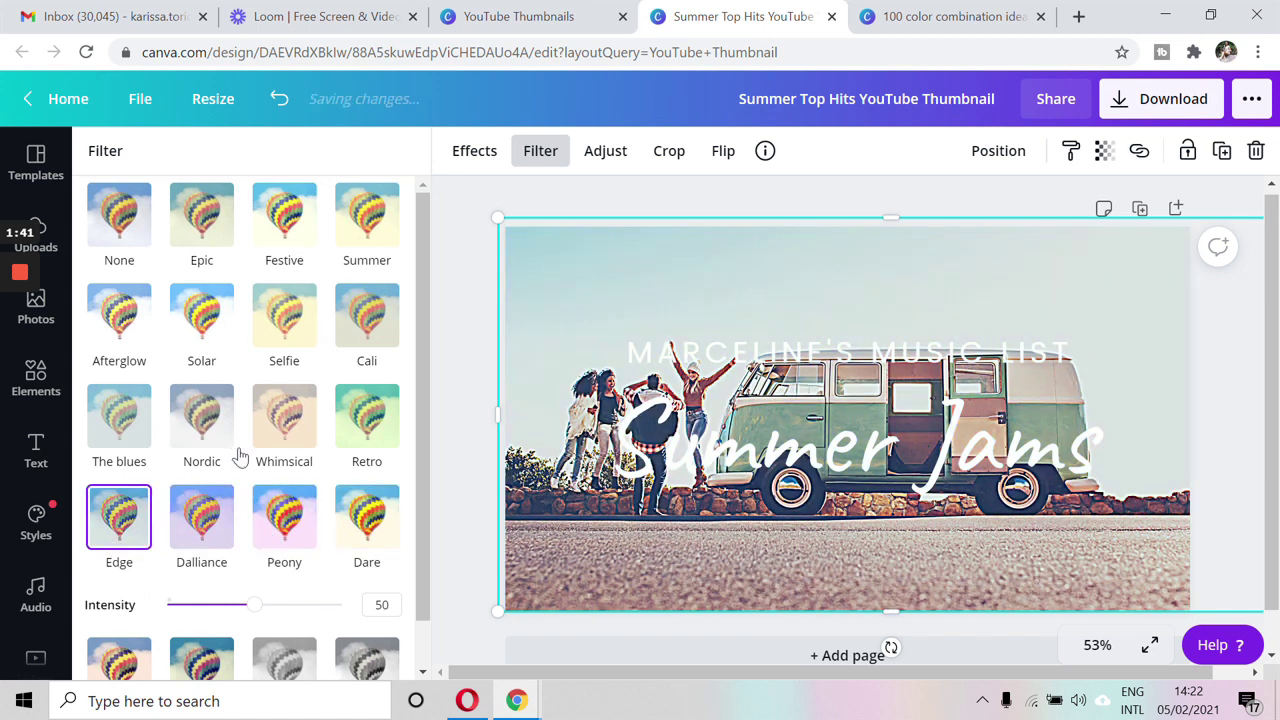
click(195, 522)
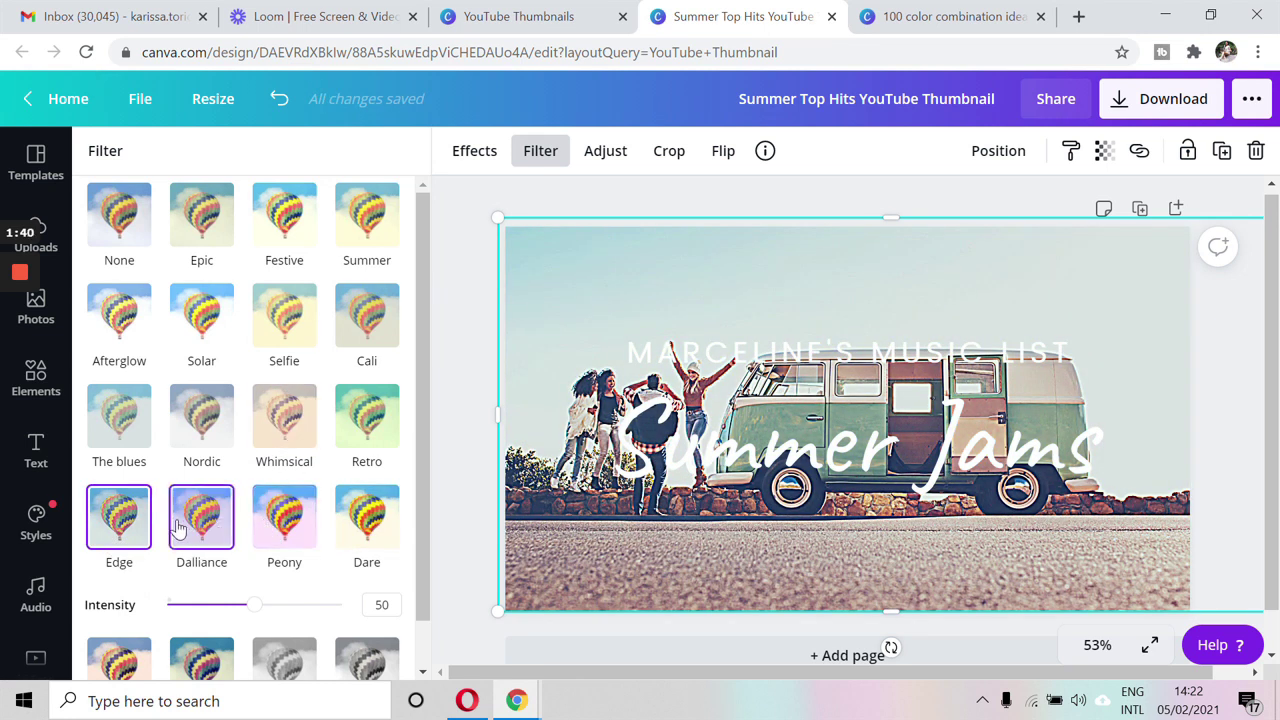
click(360, 422)
click(280, 425)
click(201, 420)
click(130, 428)
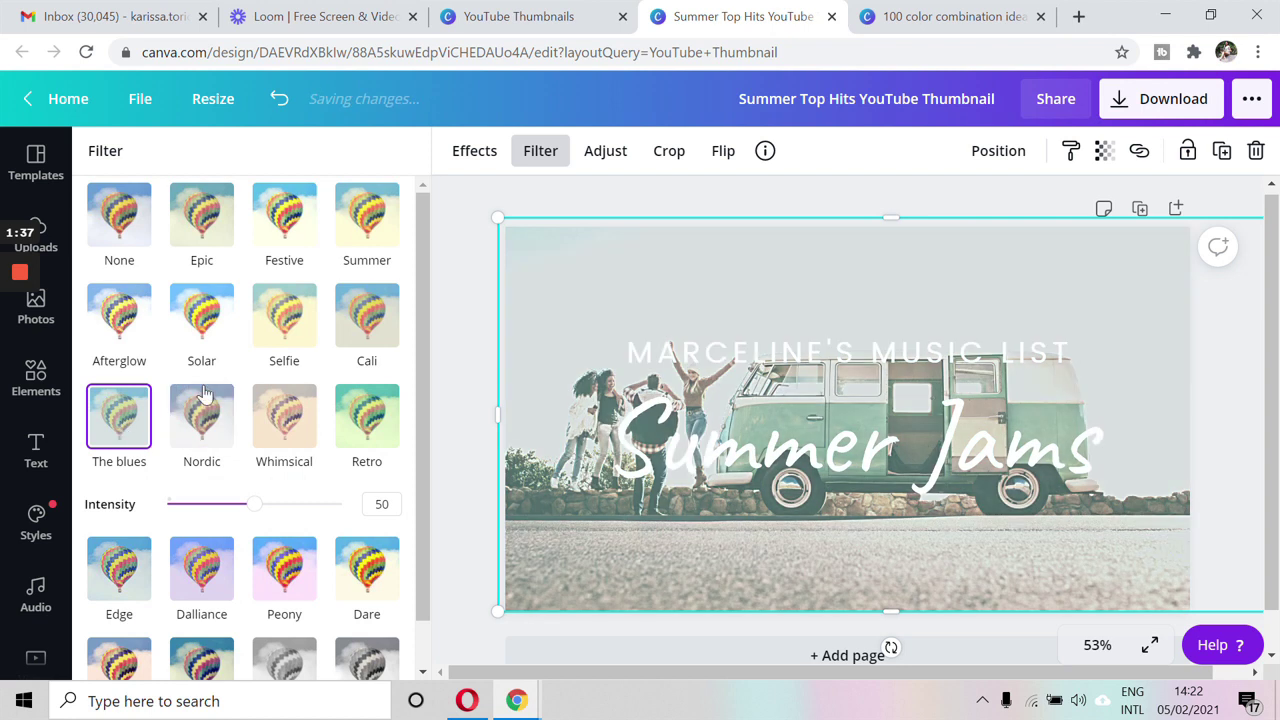
click(145, 233)
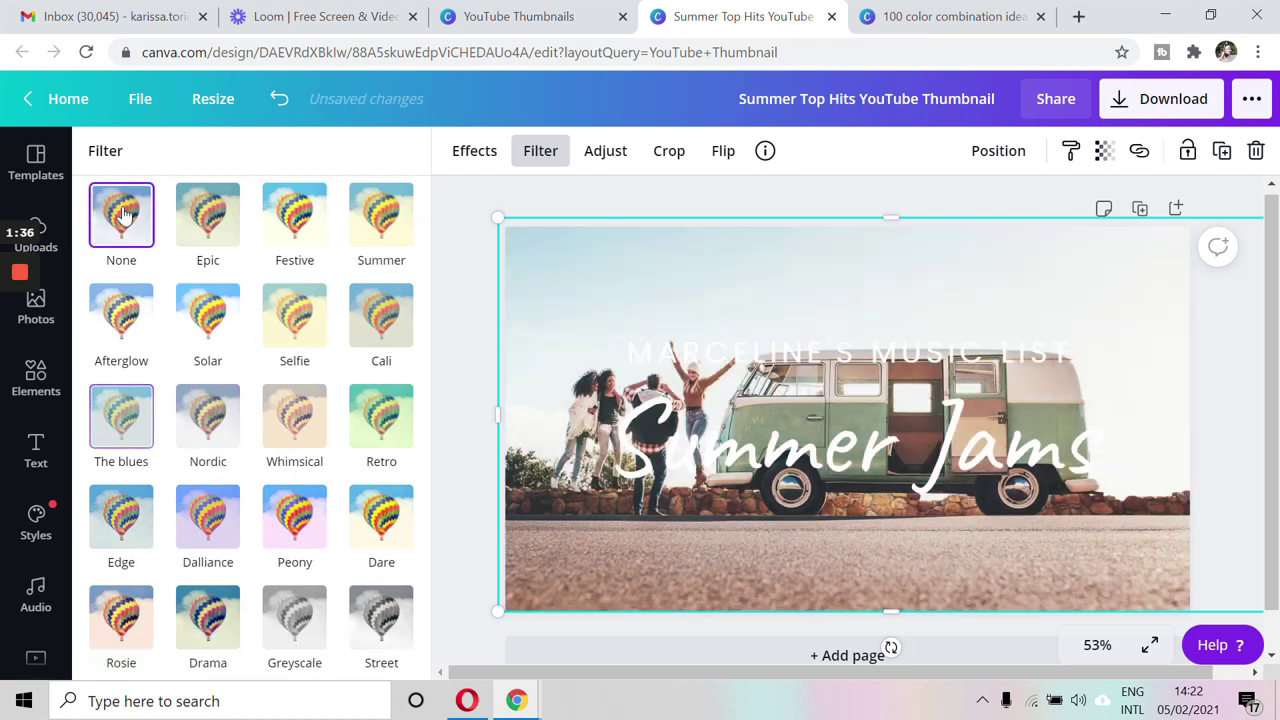
click(478, 151)
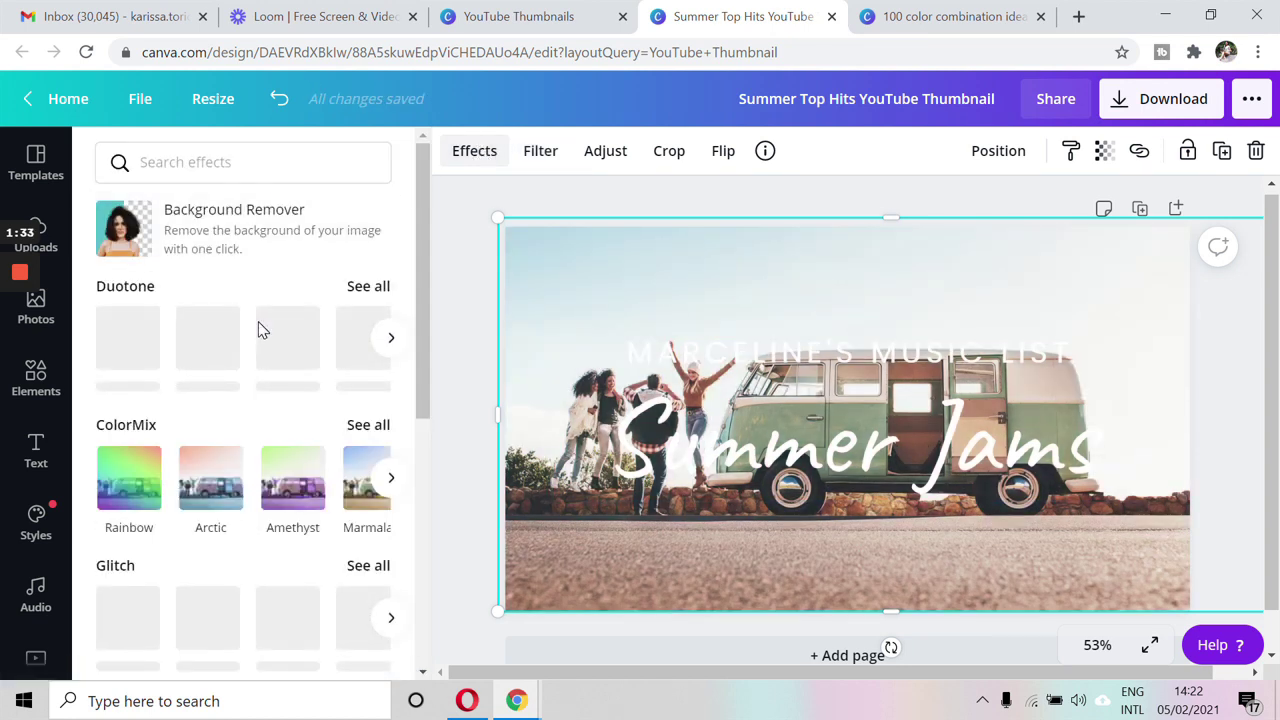
Preview the Sea Green duotone and Shake, Flow, Smear and Smudge liquify effects on the van photo.
click(295, 358)
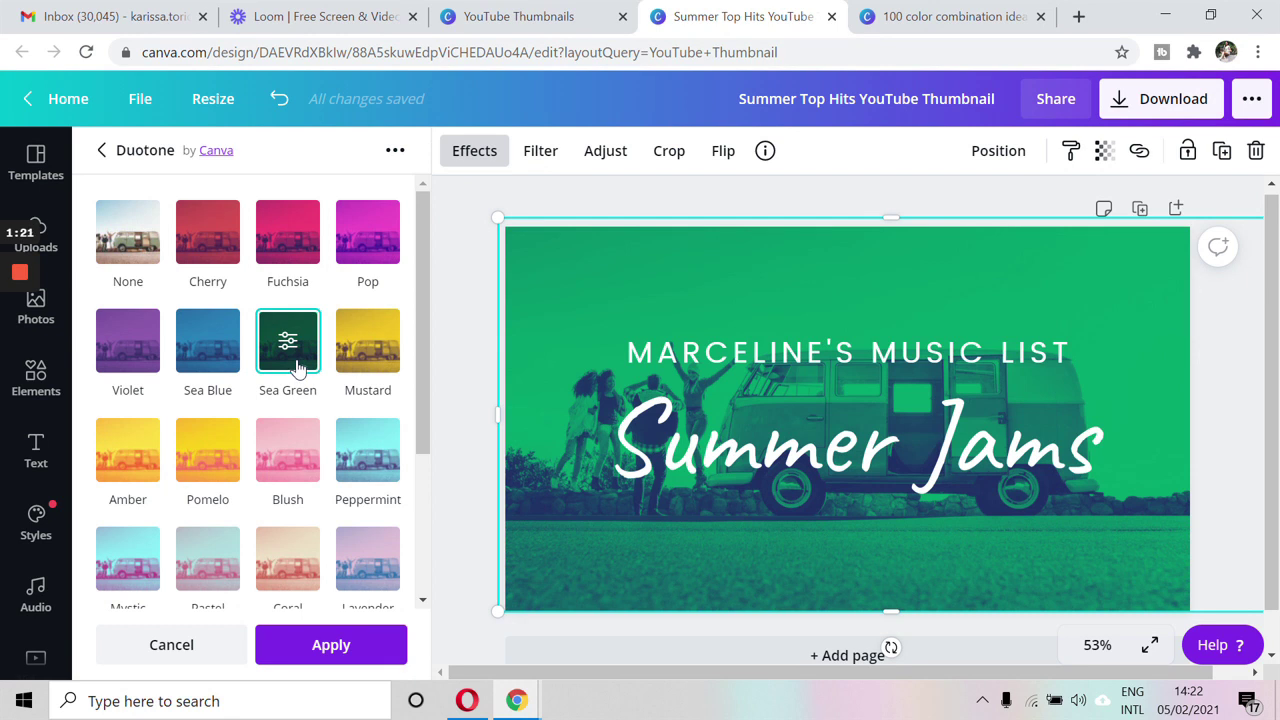
click(100, 153)
scroll(265, 418, down, 3)
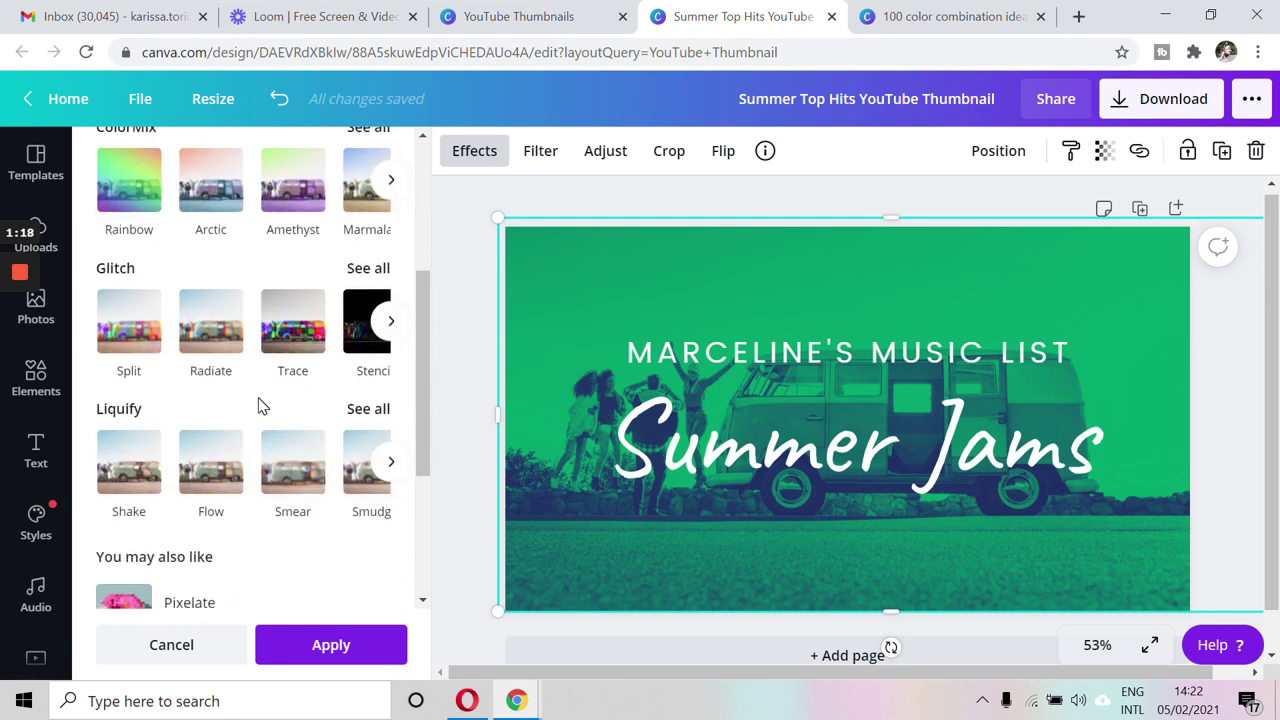
scroll(258, 405, down, 2)
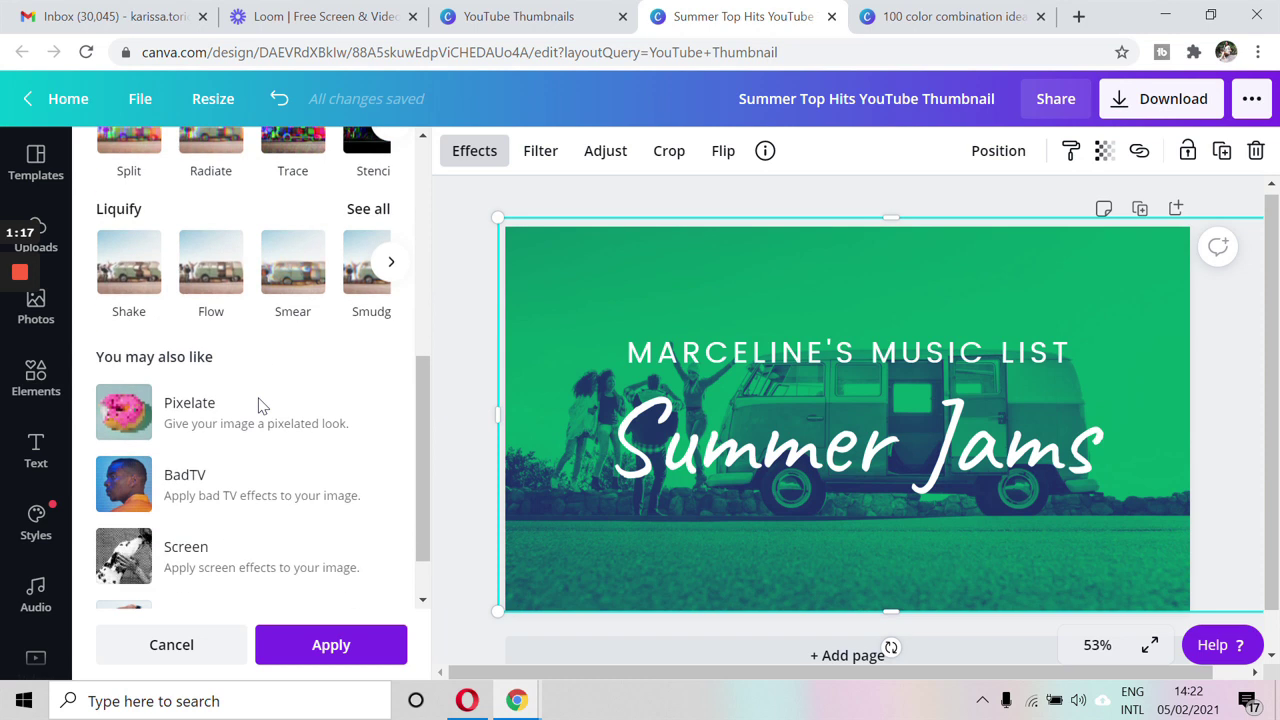
click(120, 272)
click(210, 268)
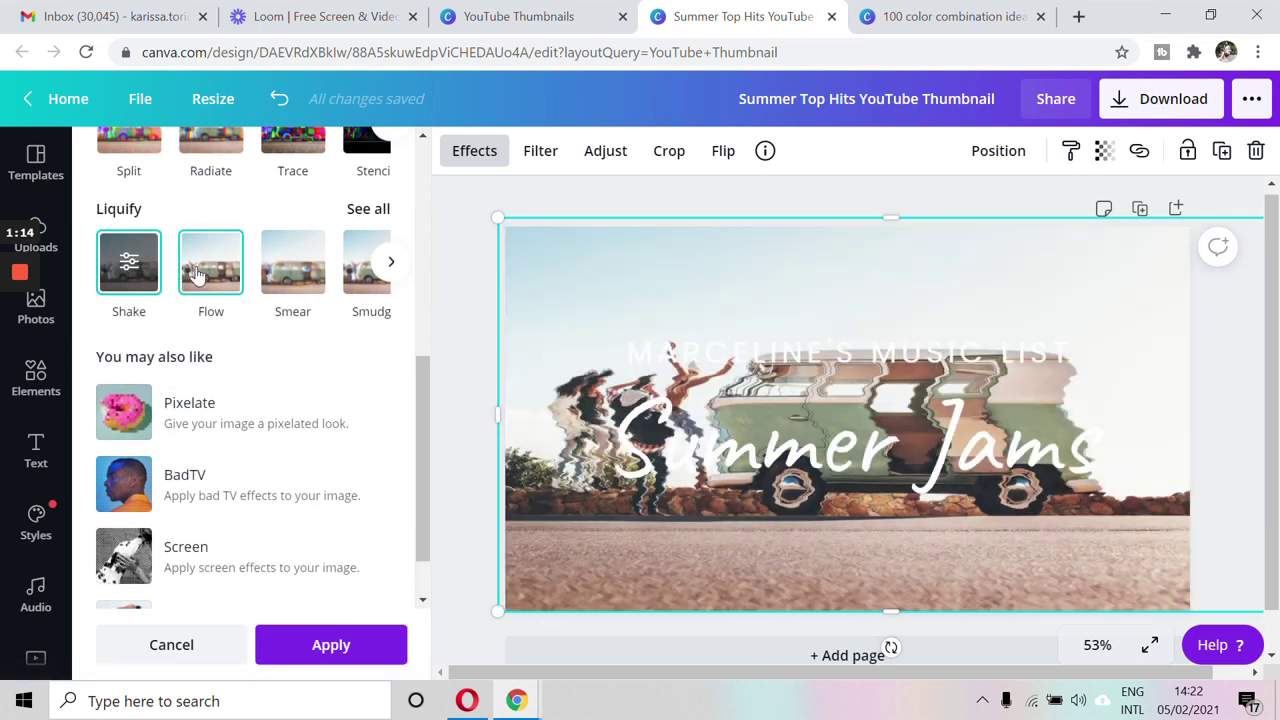
click(282, 268)
click(355, 270)
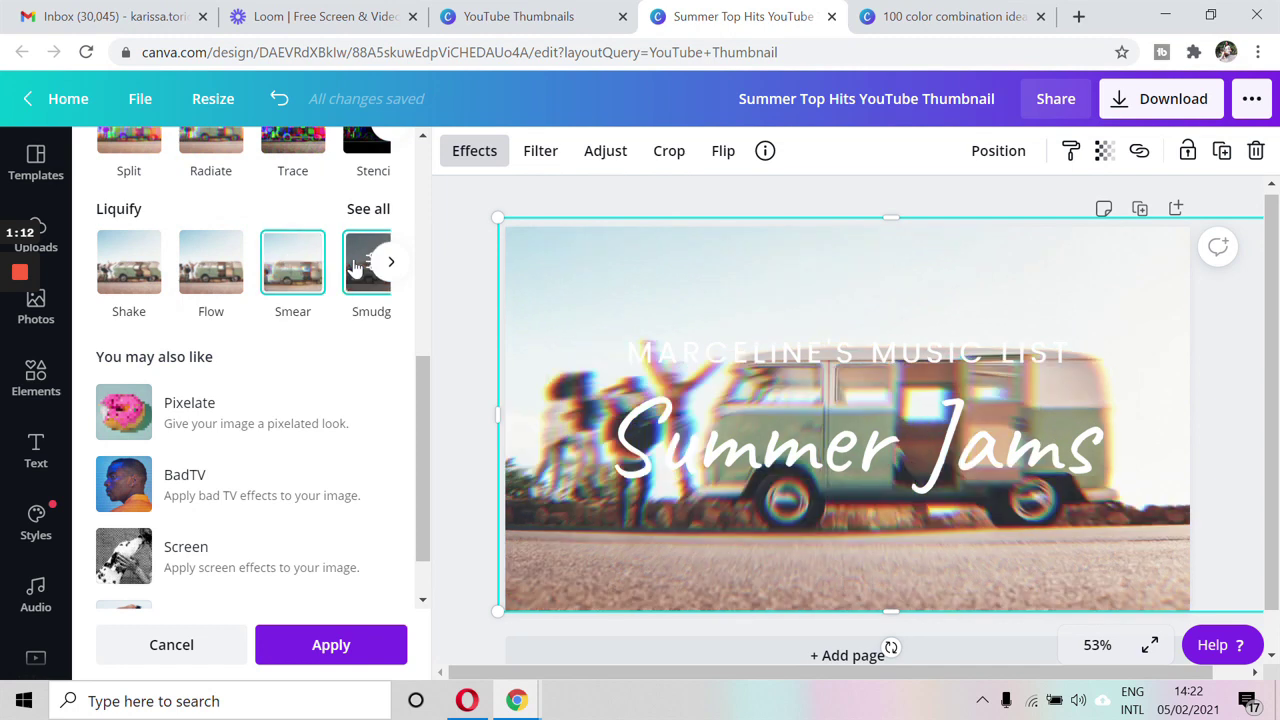
Try the Fluorite, Opal, Mood Stone and Mirror glitch effects on the photo.
scroll(320, 328, up, 1)
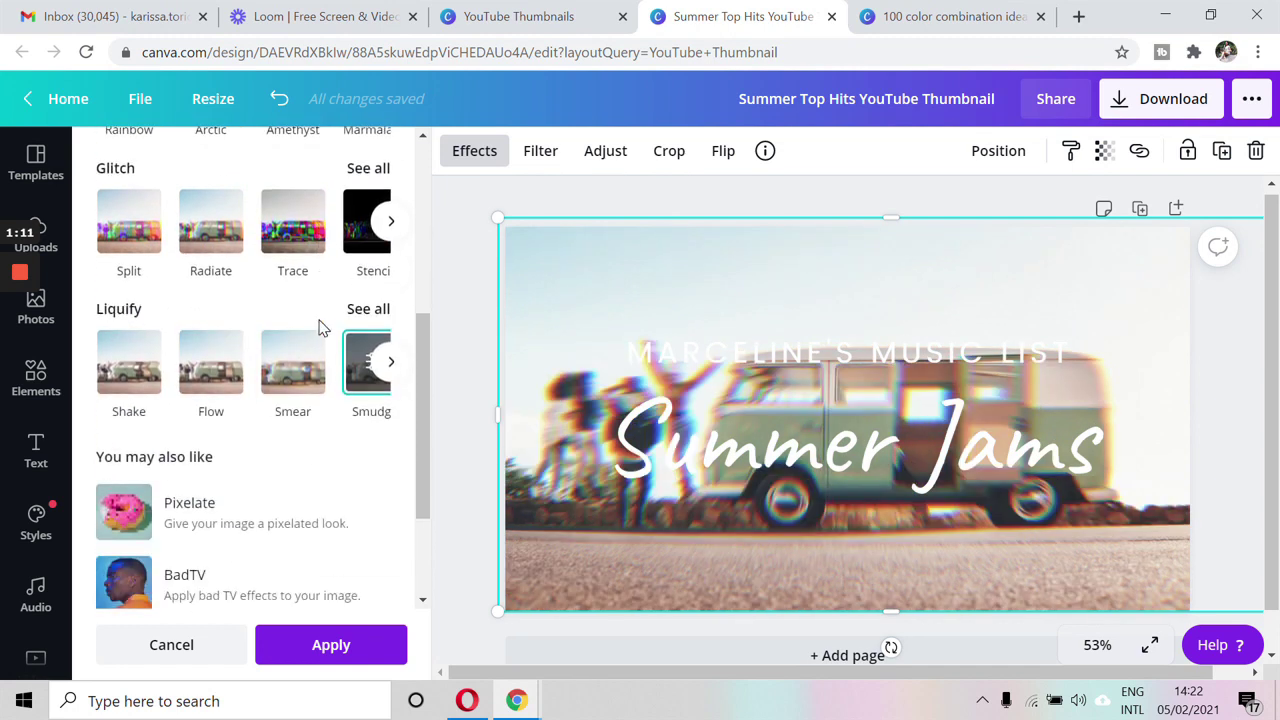
click(391, 221)
click(292, 220)
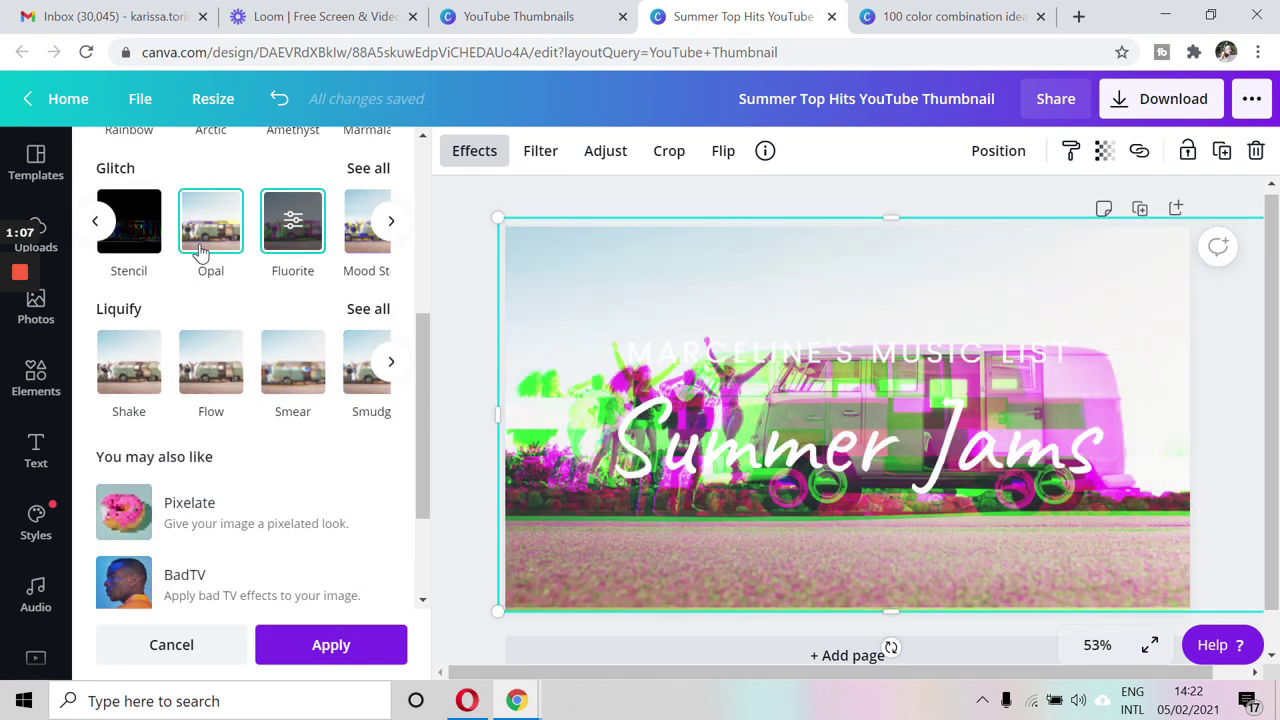
click(205, 252)
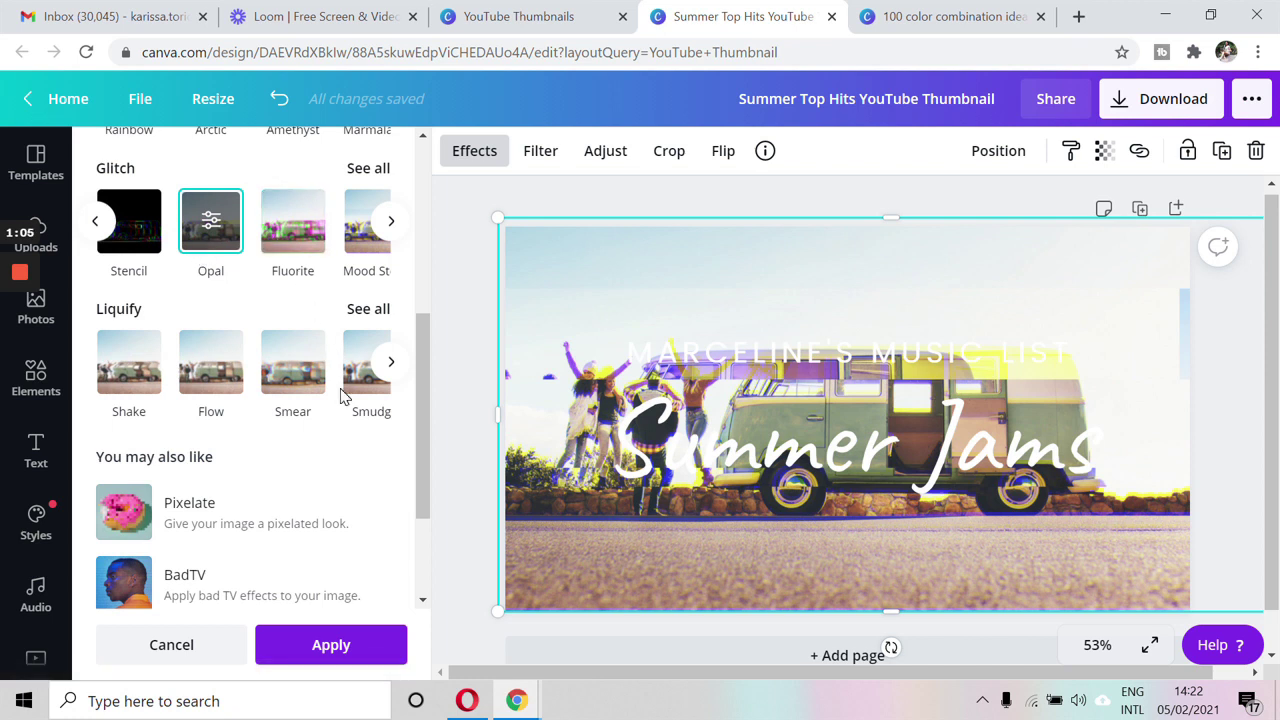
scroll(345, 396, up, 2)
click(391, 421)
click(273, 421)
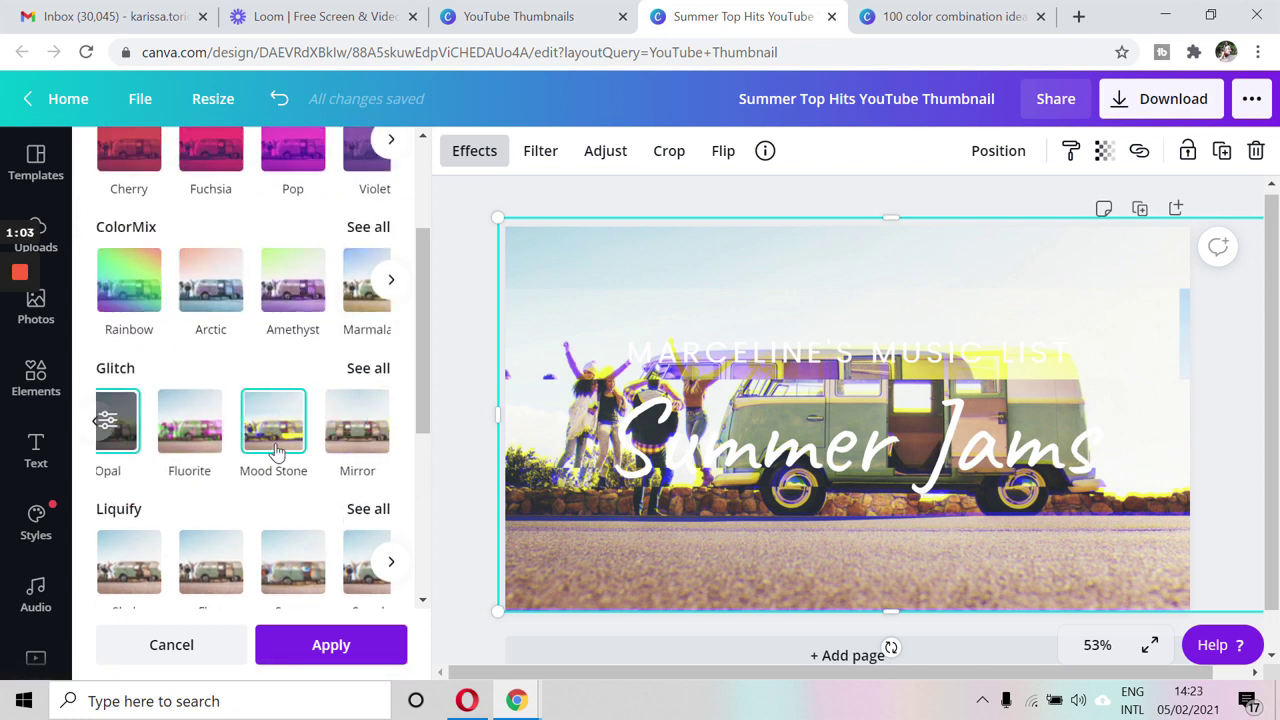
click(355, 455)
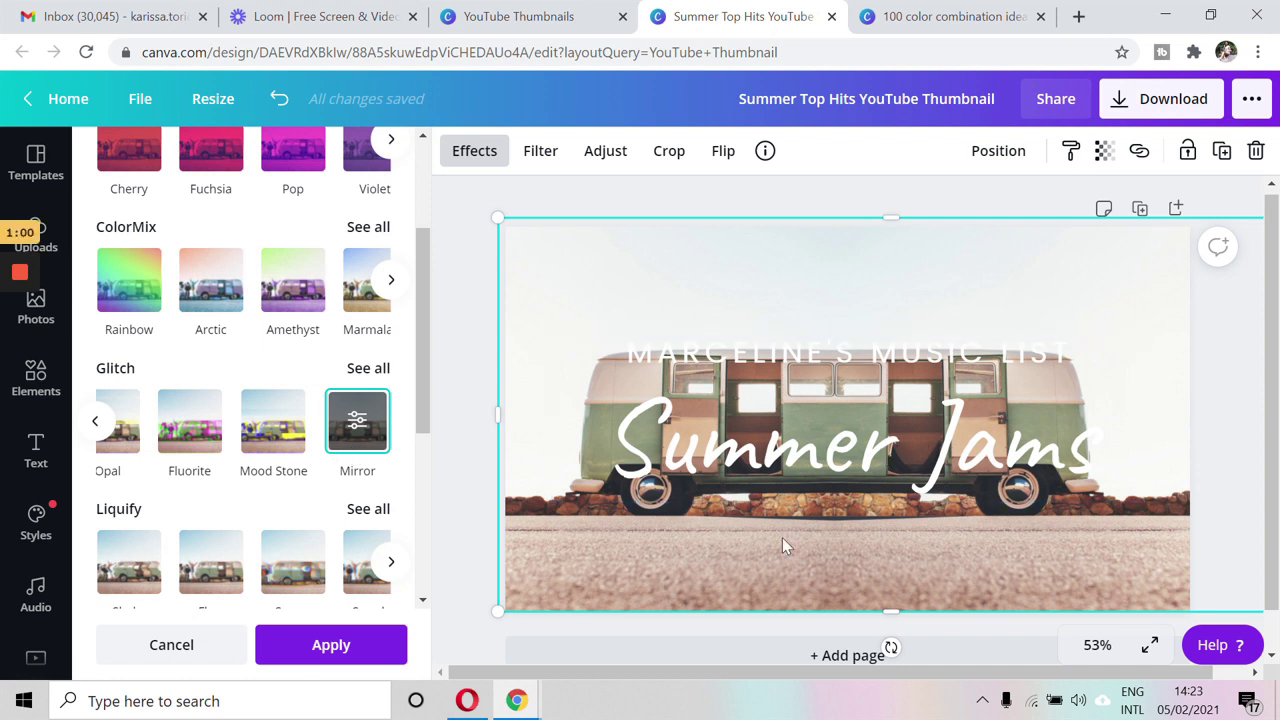
Preview the Amethyst colour mix, then cancel it so the photo keeps its original colours.
click(307, 305)
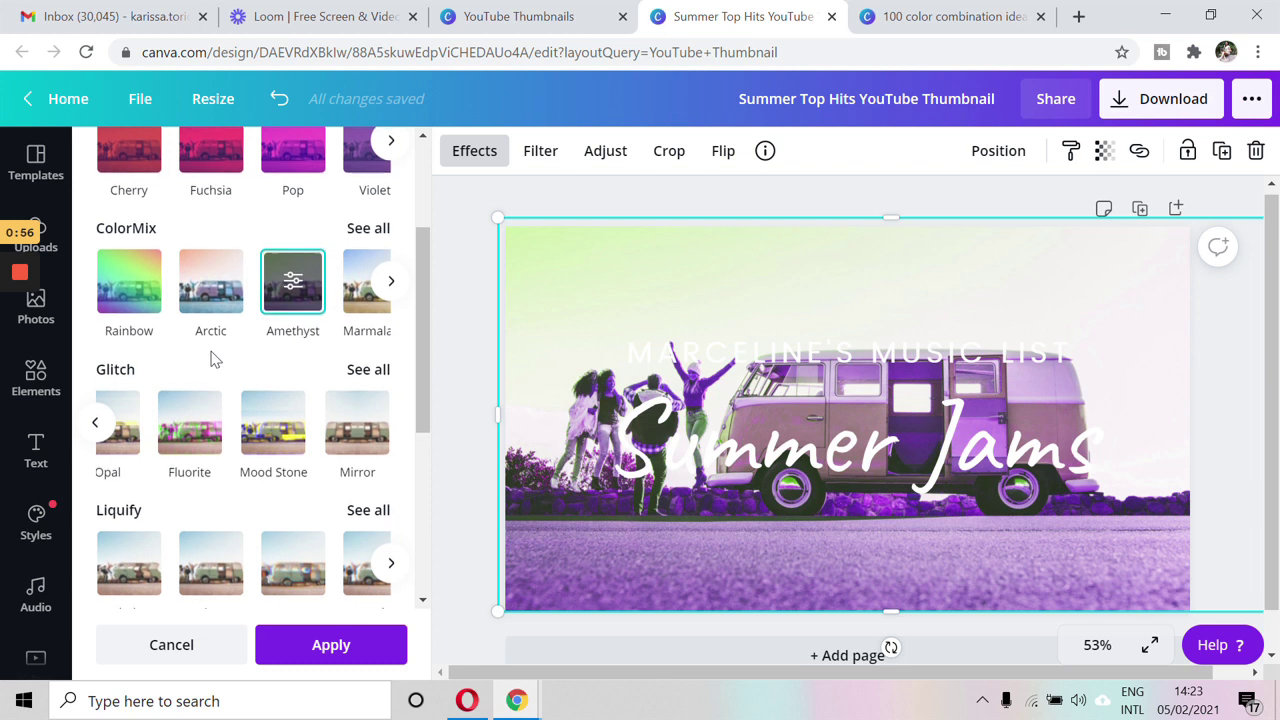
scroll(212, 360, up, 2)
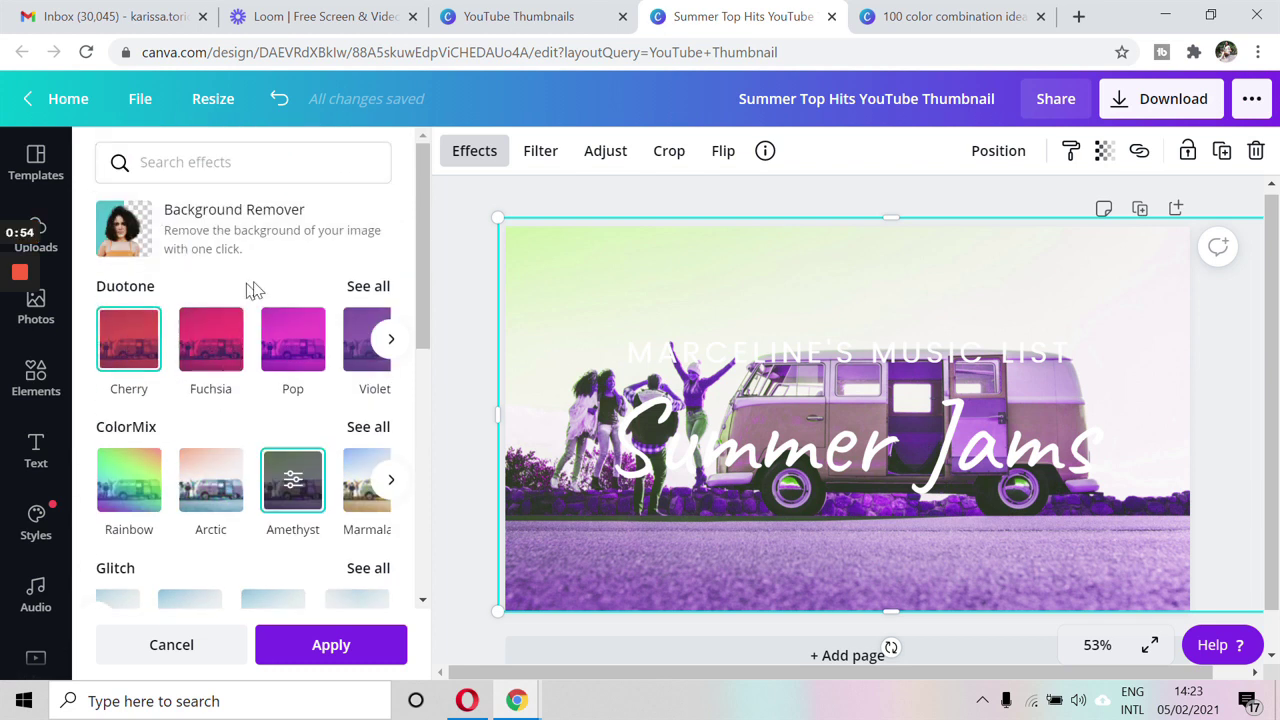
click(171, 644)
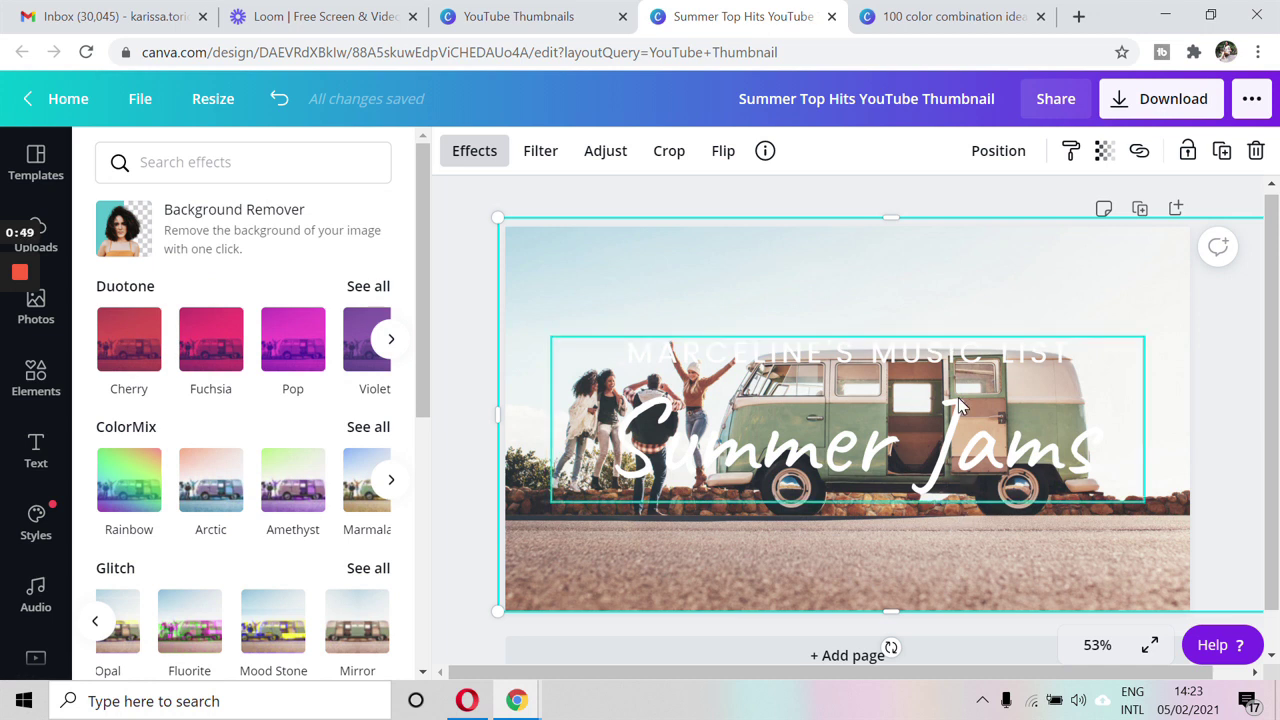
click(958, 397)
Turn the MARCELINE'S MUSIC LIST heading black and drag the title block higher above the van.
double_click(858, 344)
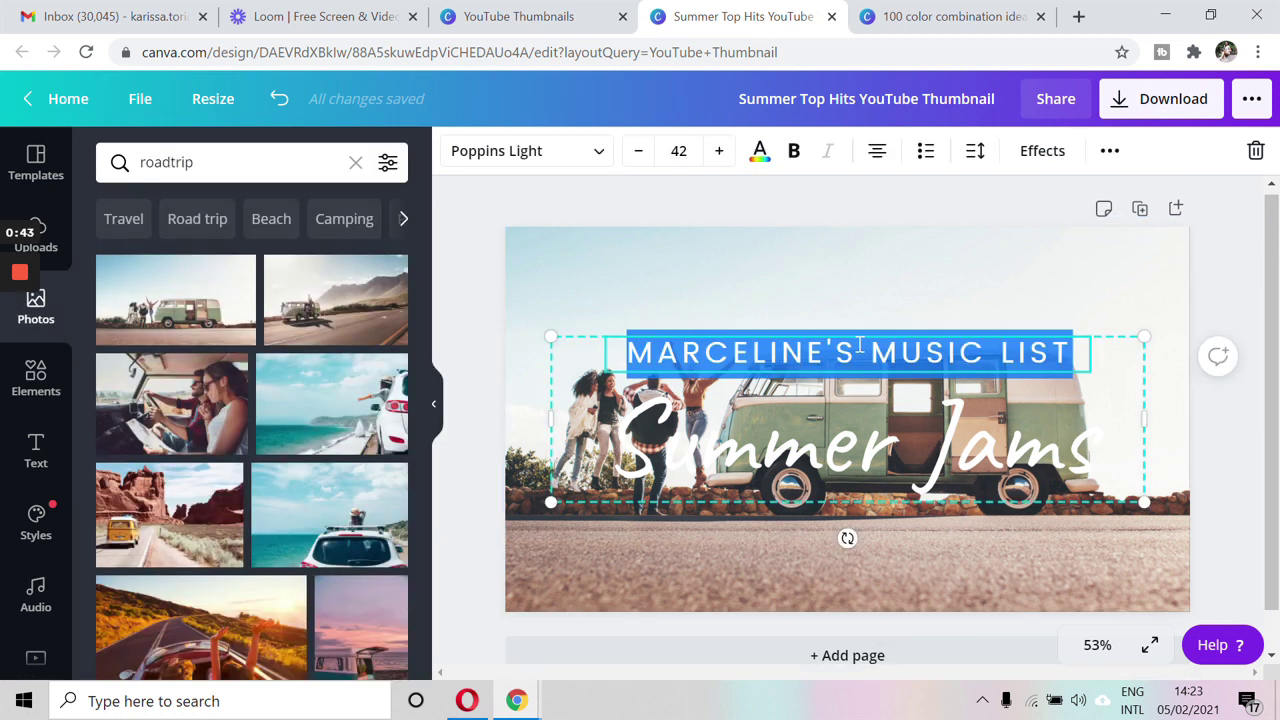
click(854, 269)
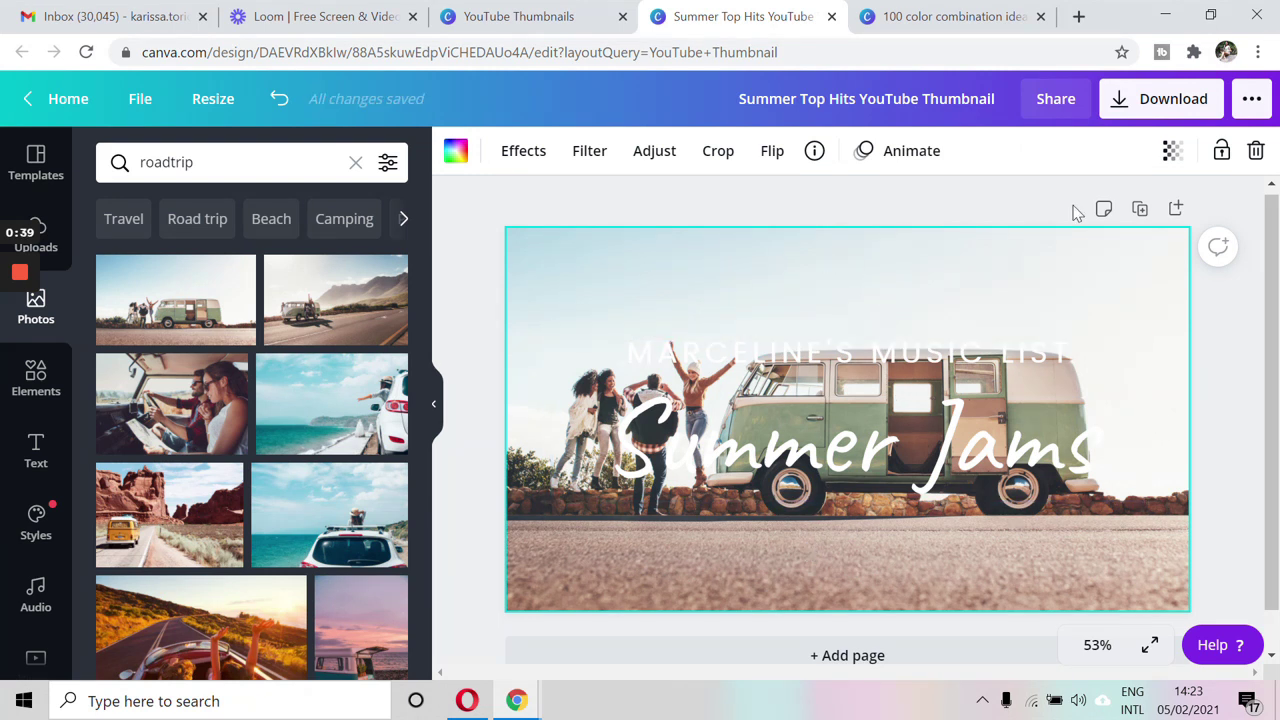
double_click(865, 350)
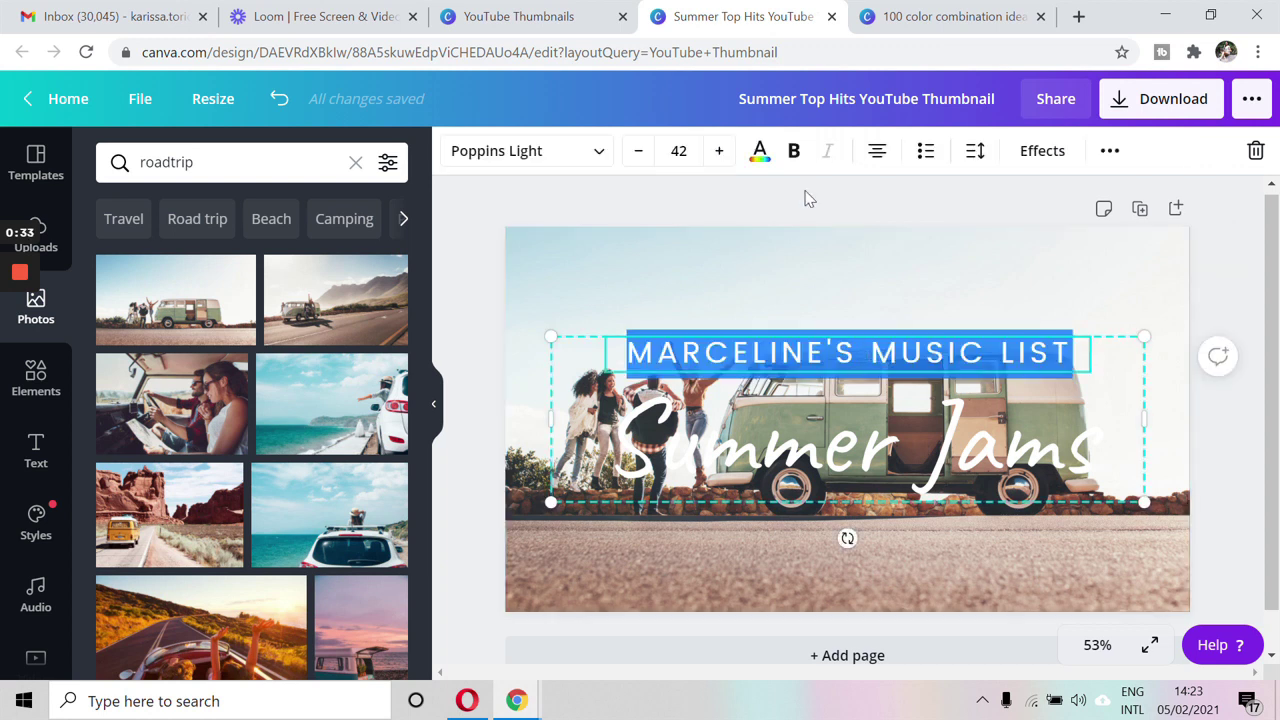
click(755, 152)
click(113, 360)
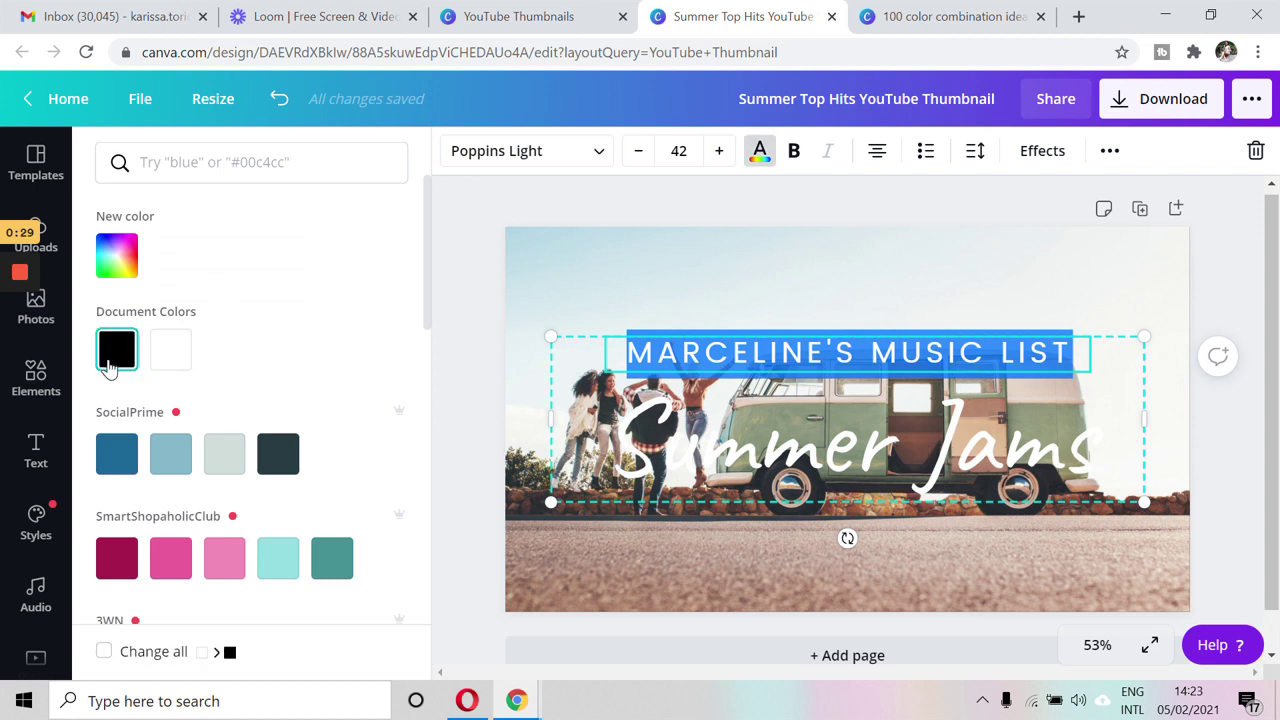
click(775, 290)
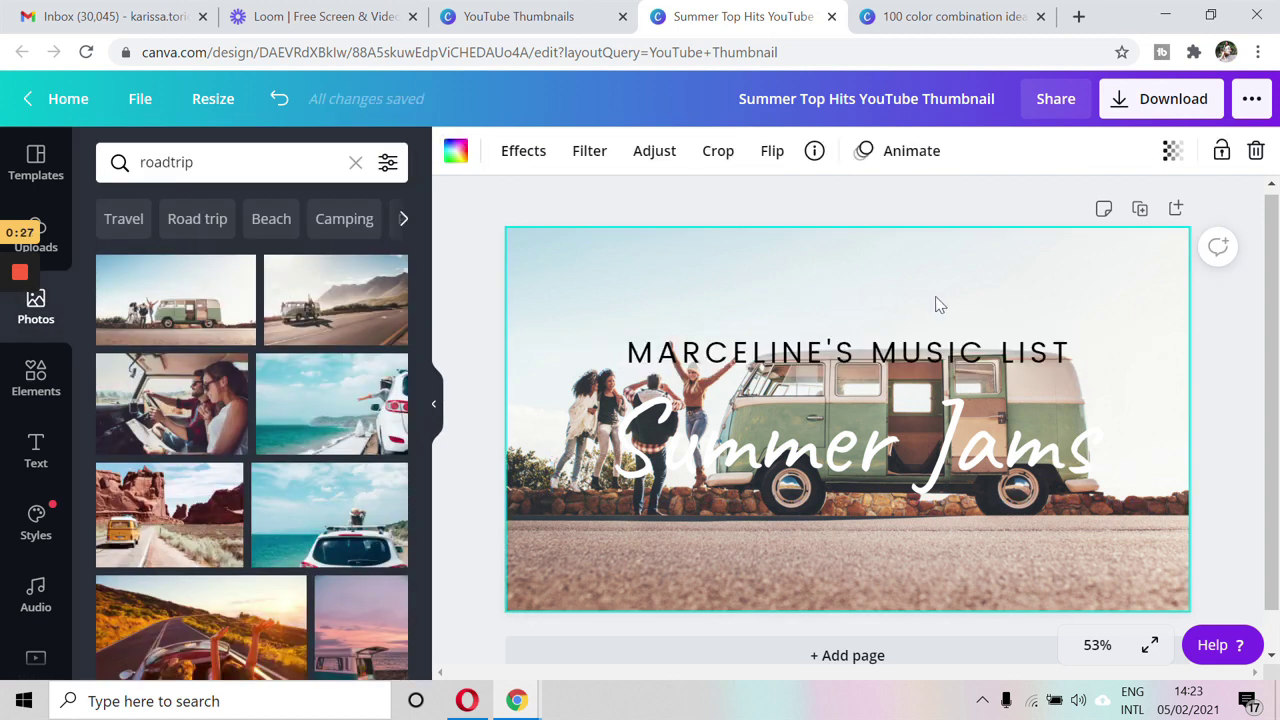
click(935, 357)
drag(935, 357, 940, 281)
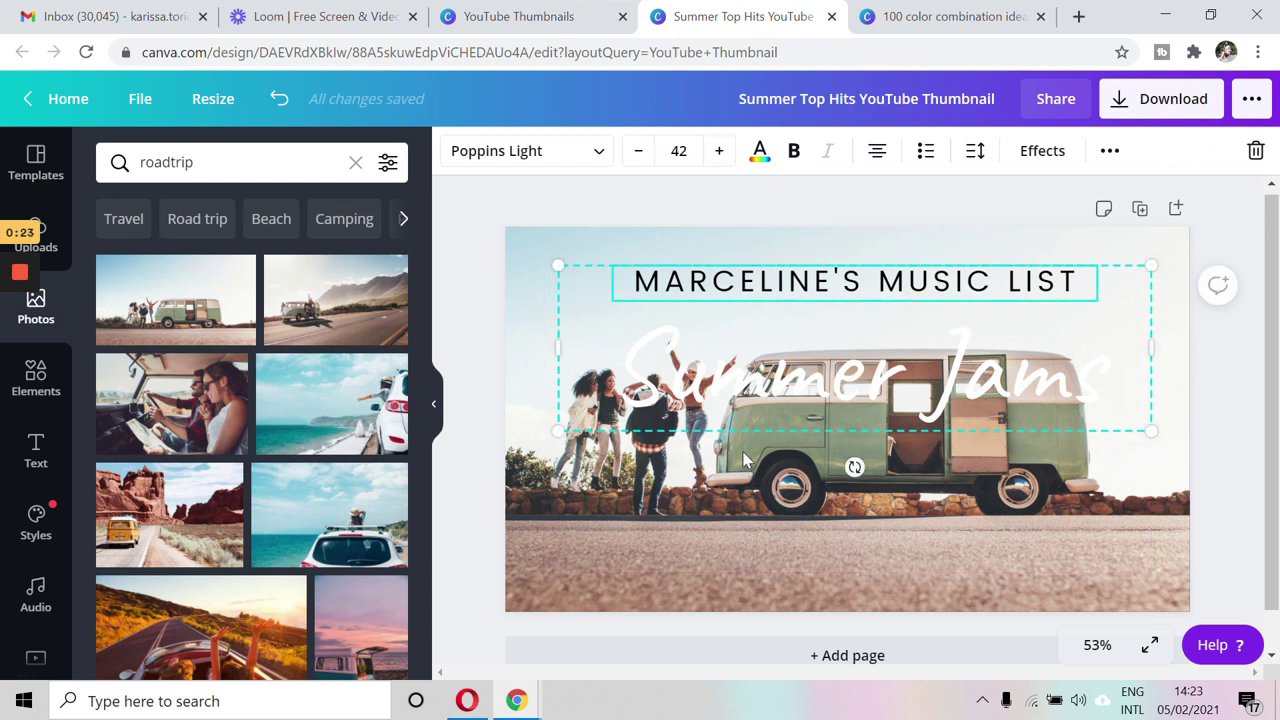
Select the MARCELINE'S MUSIC LIST heading and set its font size to 43.
double_click(785, 295)
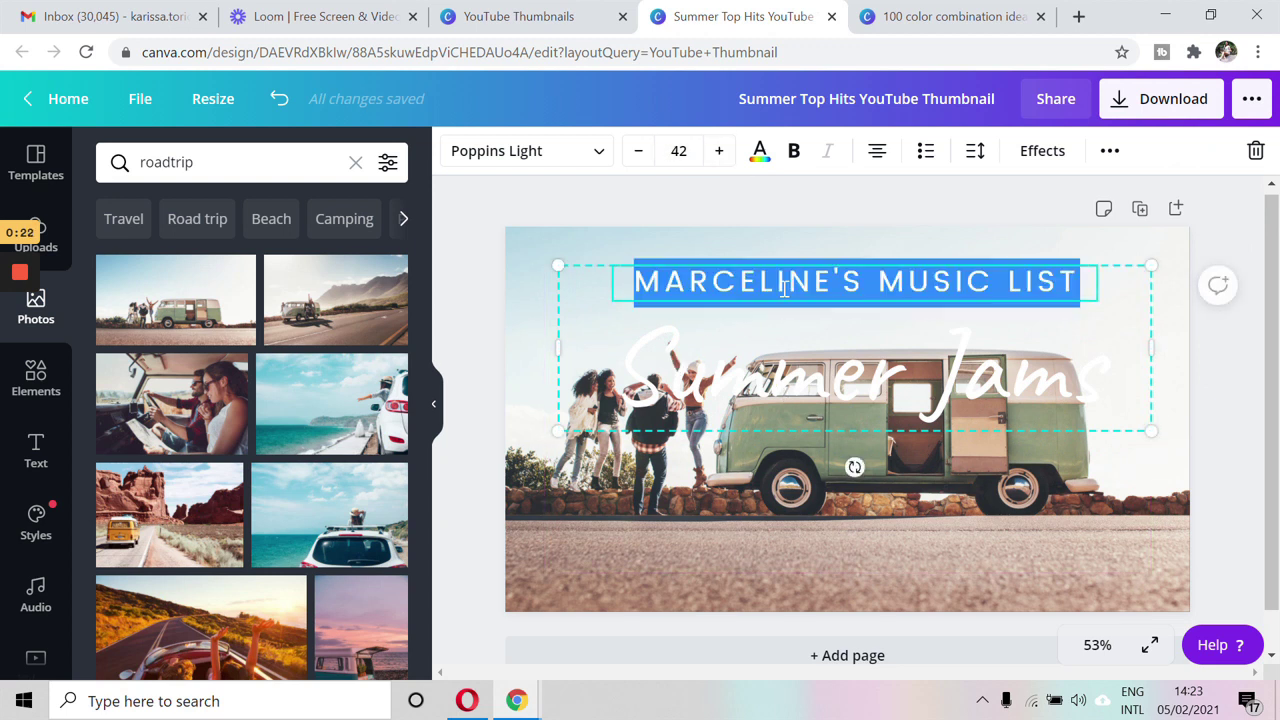
click(716, 151)
click(716, 151)
click(716, 151)
click(716, 151)
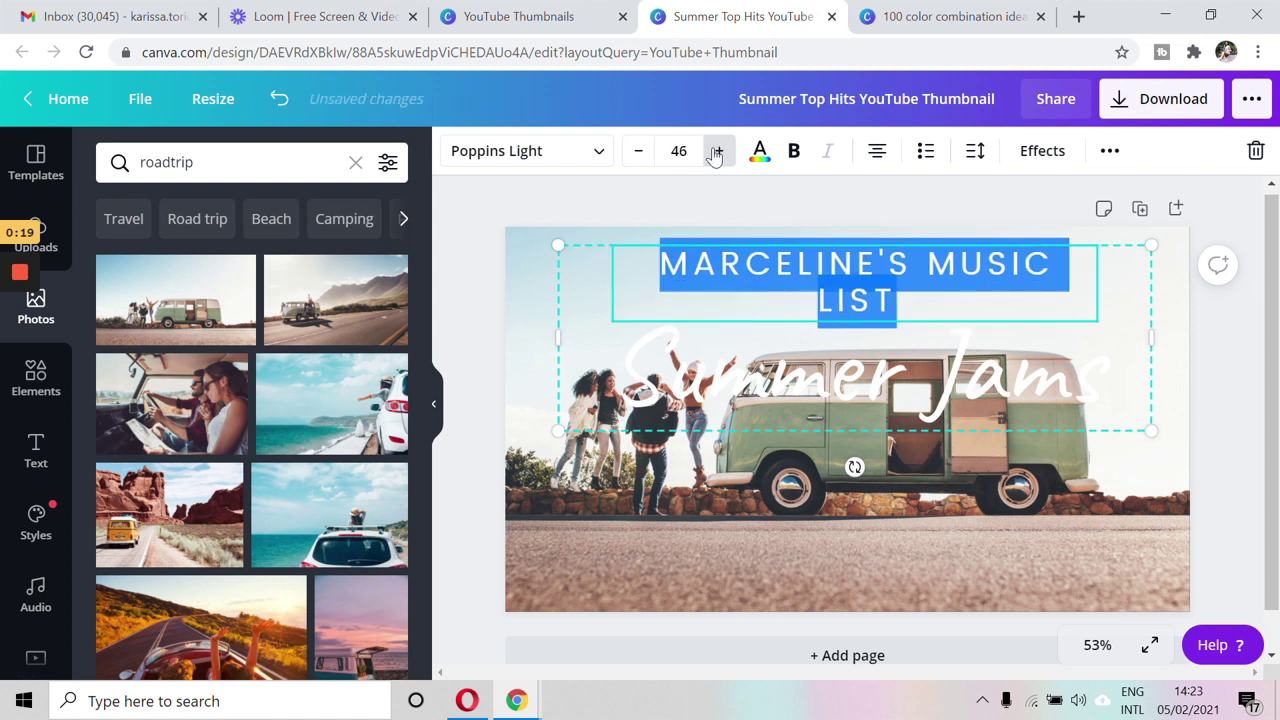
click(716, 151)
click(638, 151)
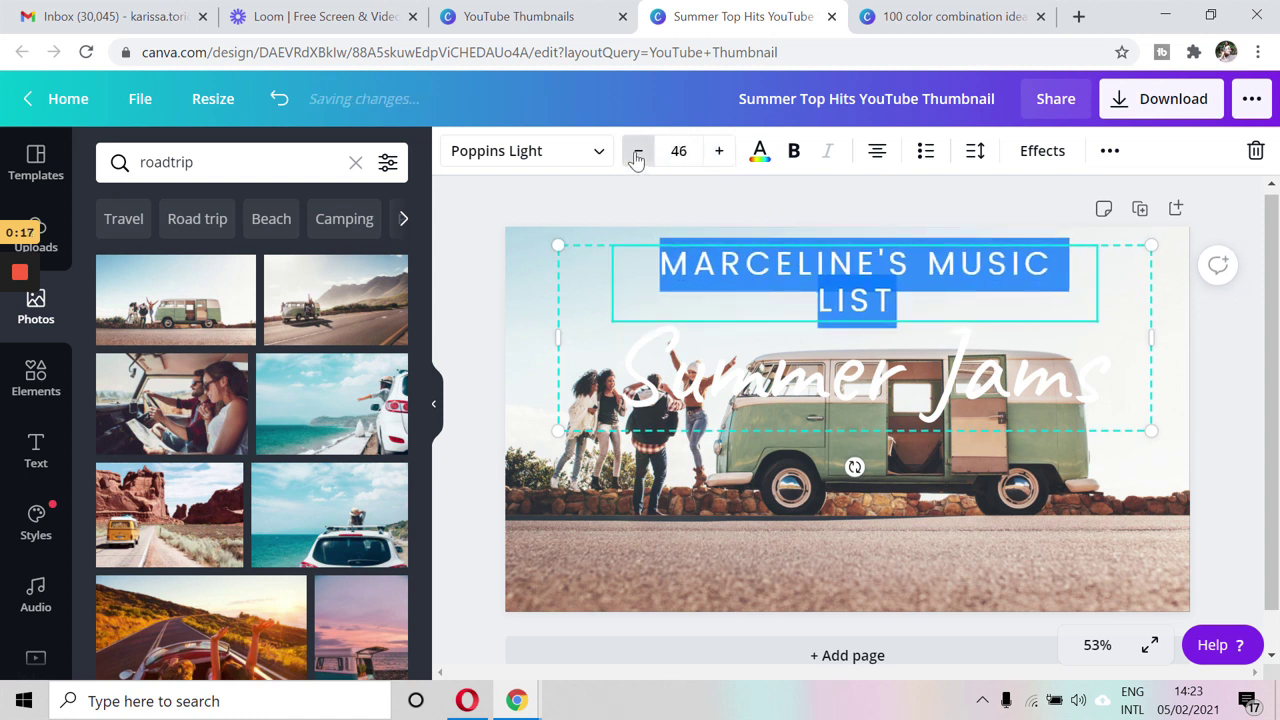
click(638, 151)
click(638, 151)
click(638, 151)
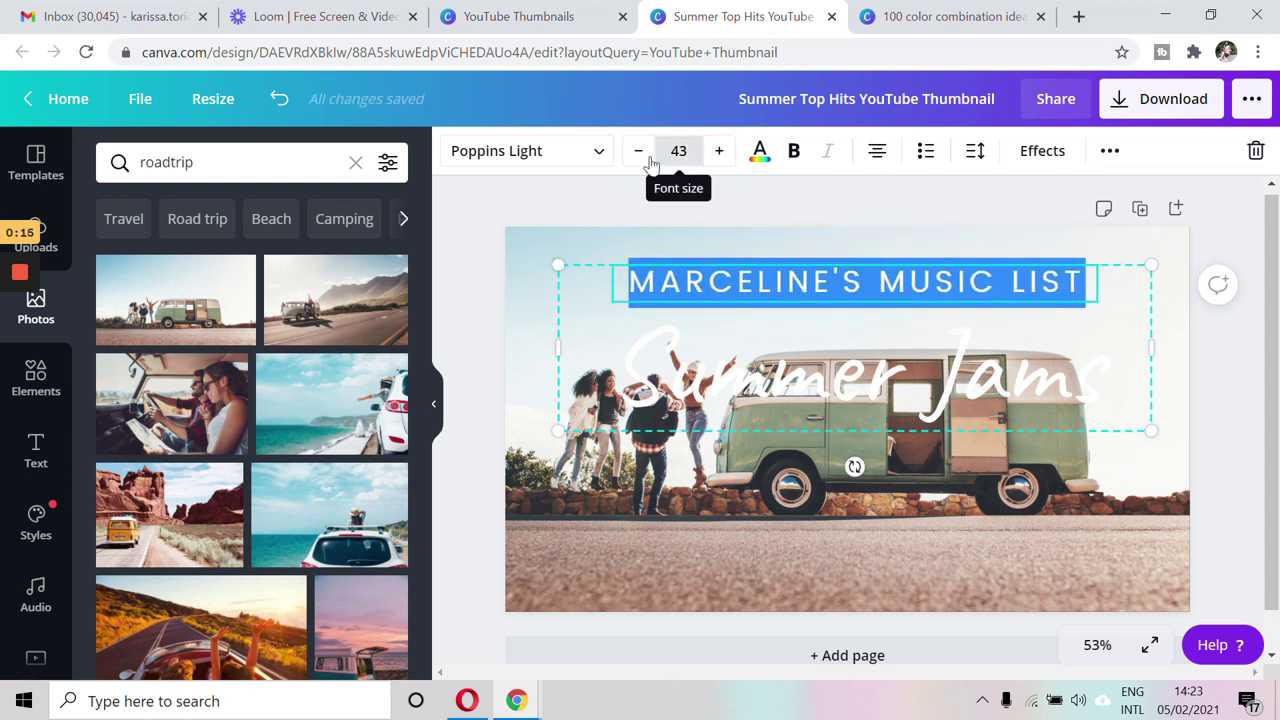
Change the heading font to Caveat, after briefly trying League Gothic and Crafty Girls.
click(598, 153)
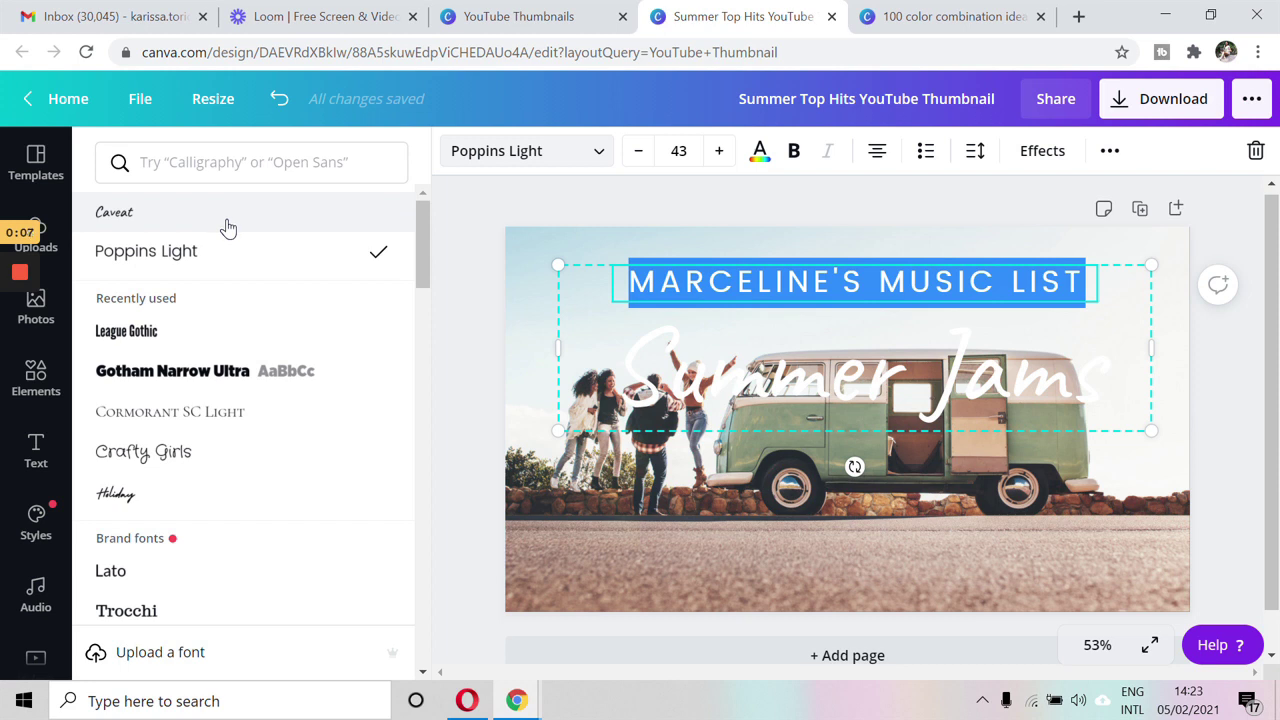
click(228, 229)
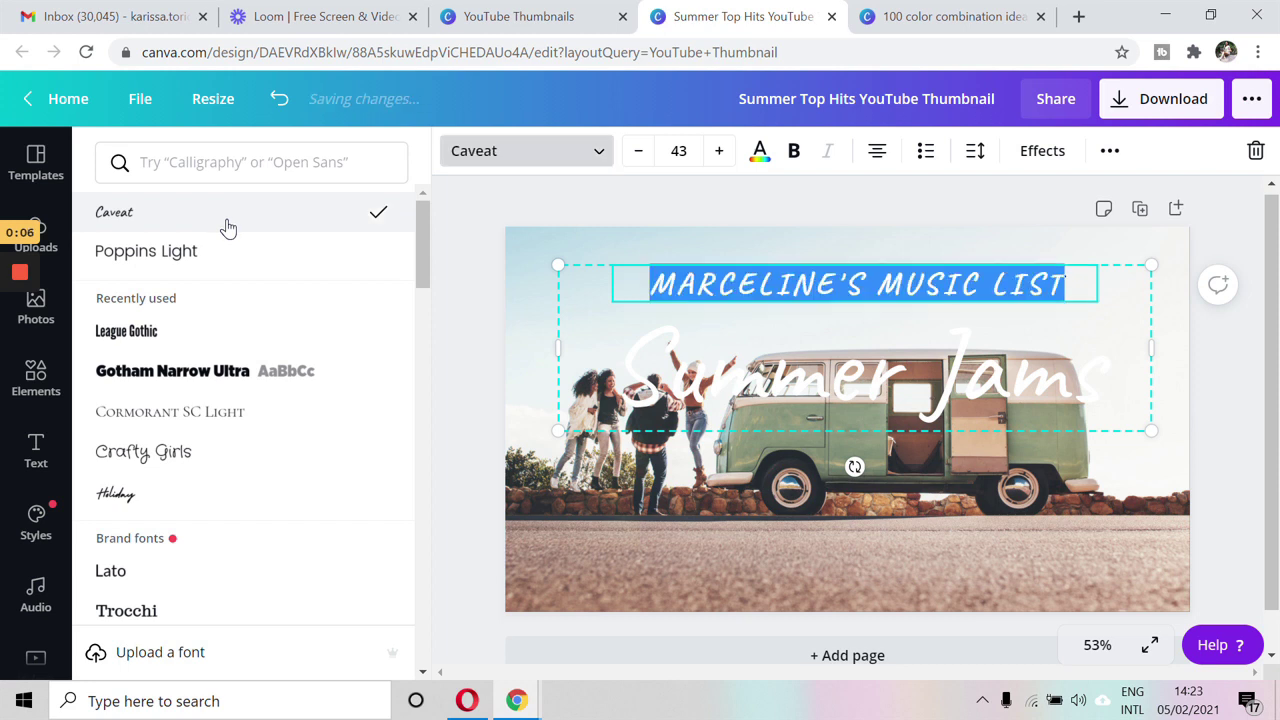
click(178, 333)
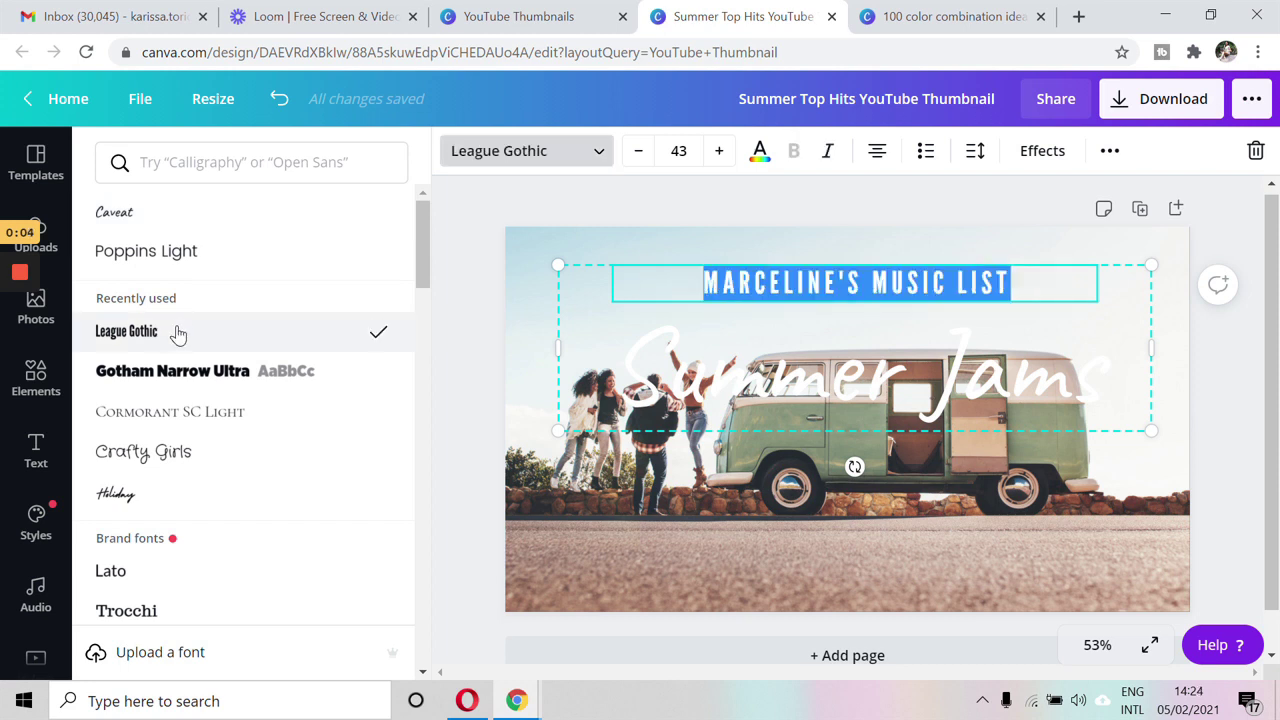
click(165, 455)
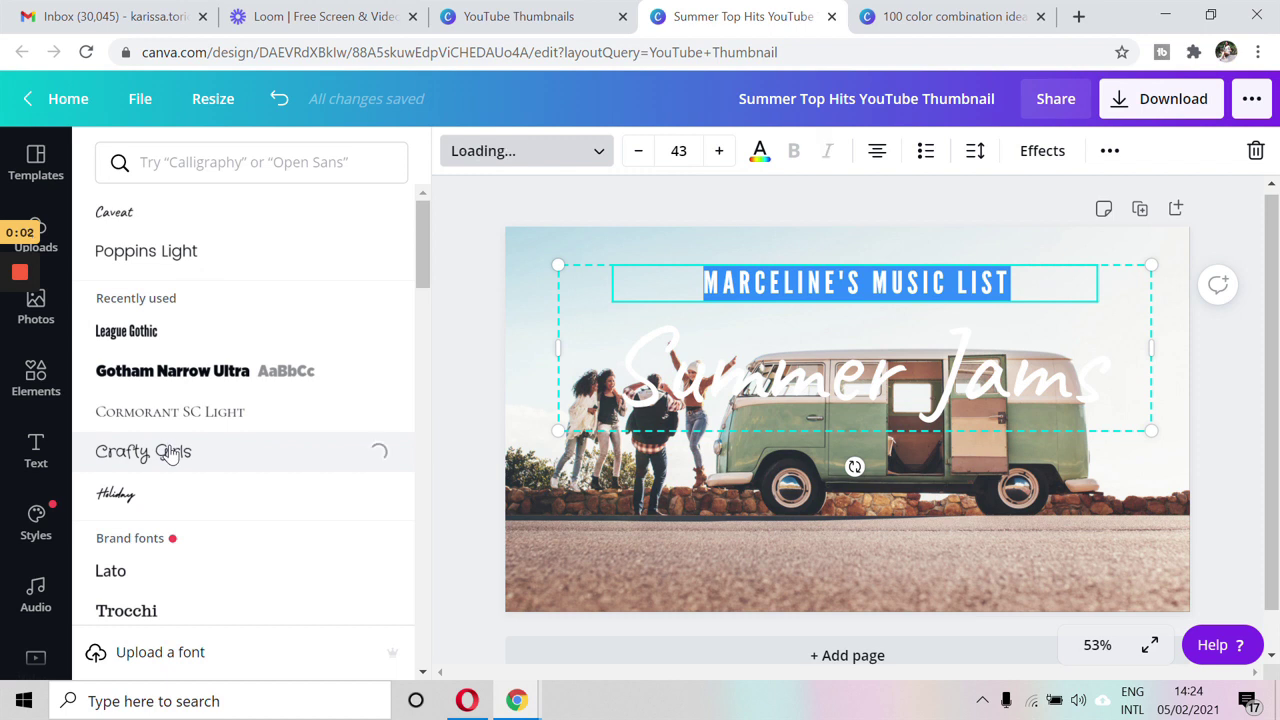
click(166, 211)
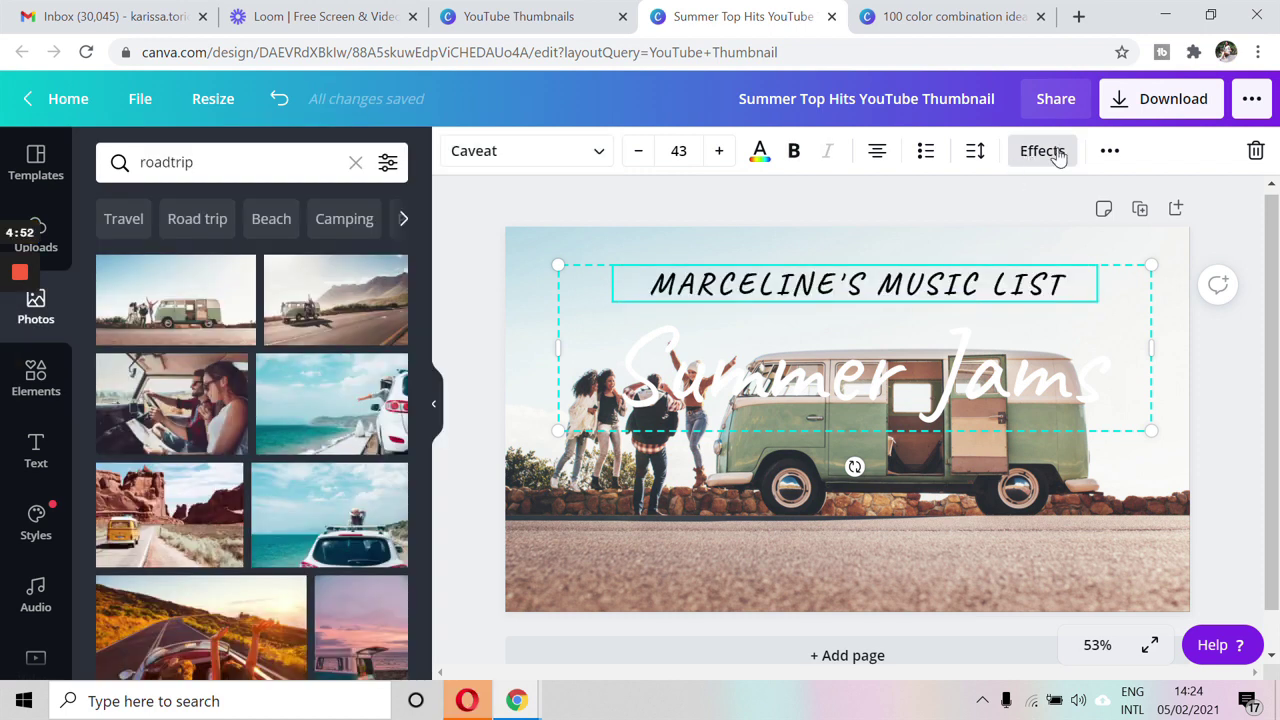
click(1058, 154)
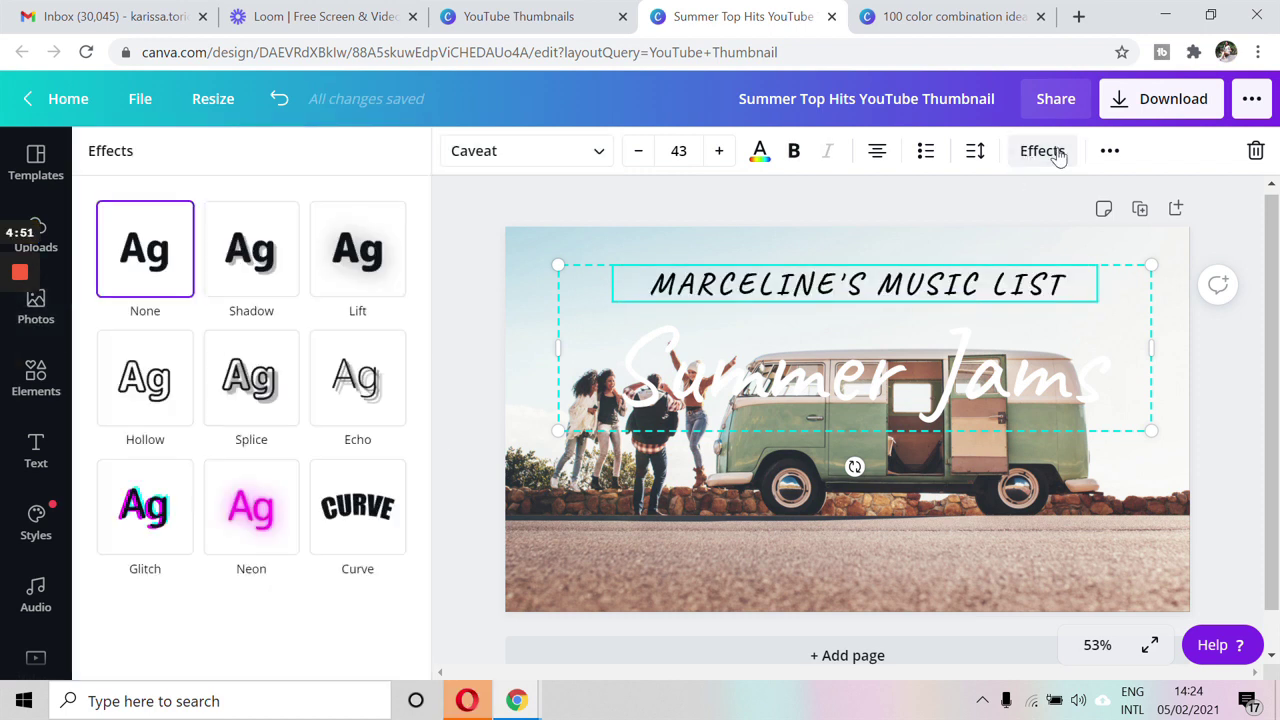
Apply the Neon effect to the heading after trying Shadow and Splice.
click(241, 289)
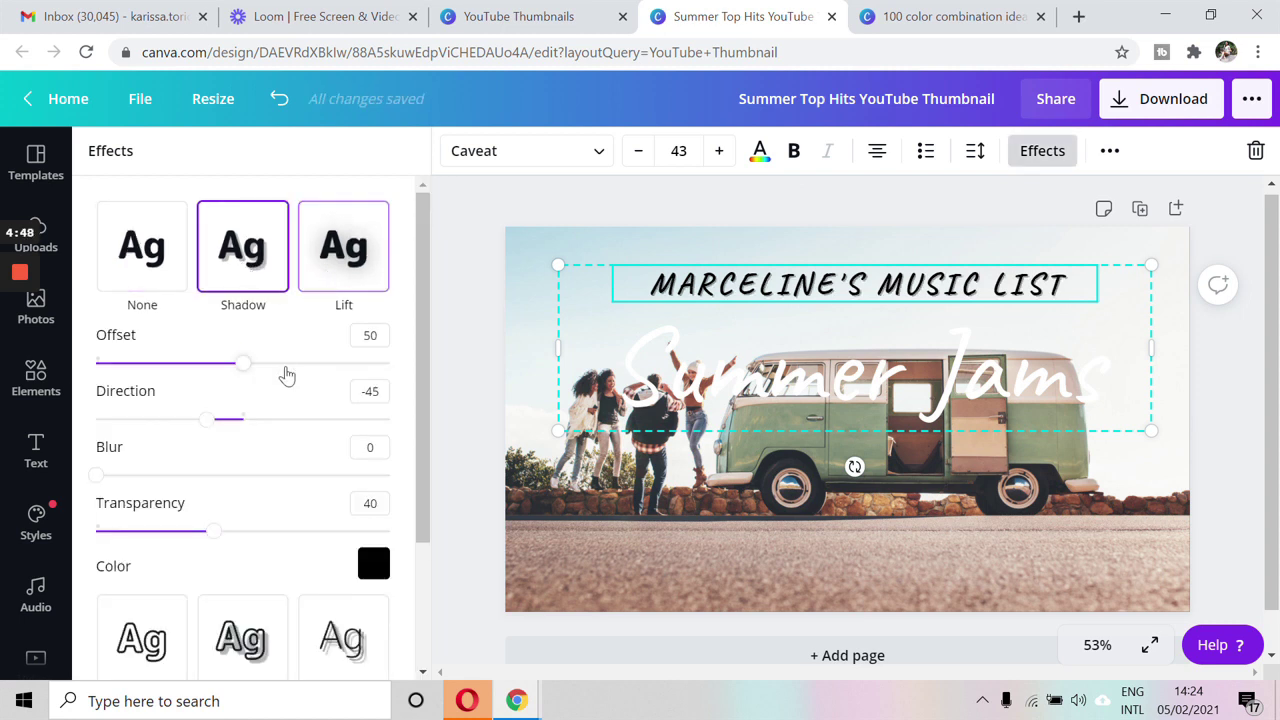
scroll(287, 374, down, 2)
click(257, 482)
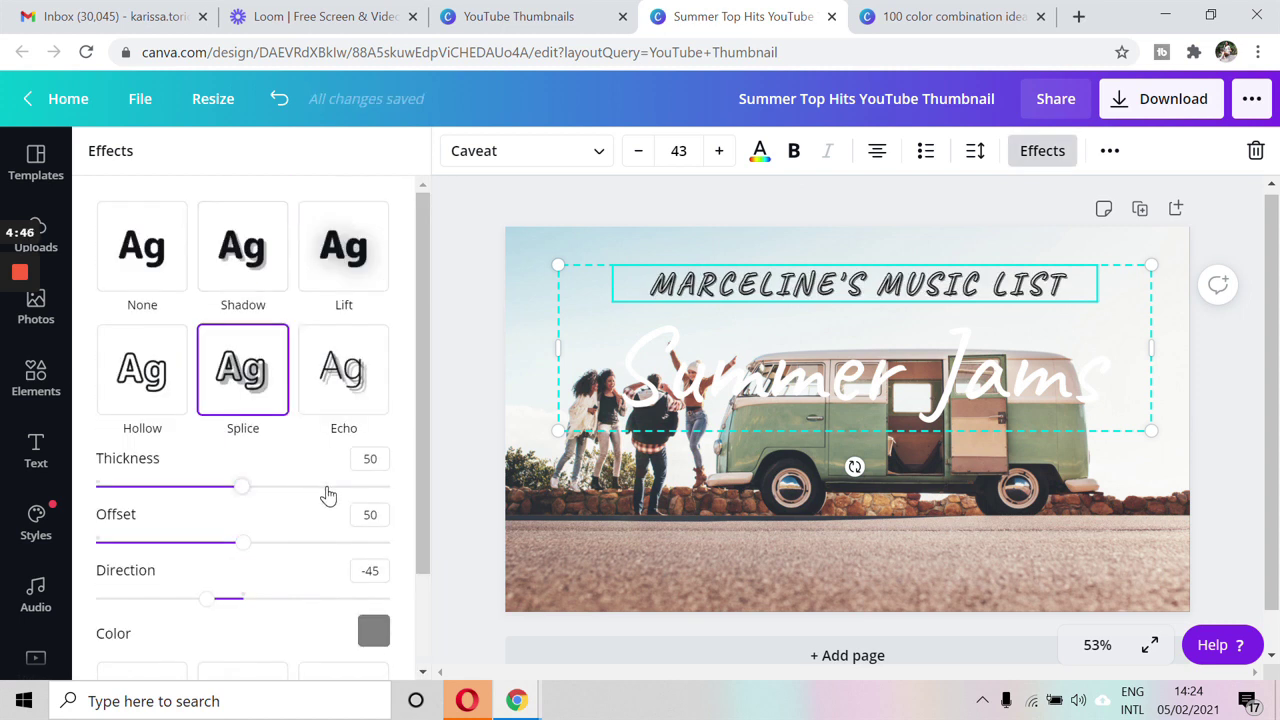
scroll(335, 430, down, 2)
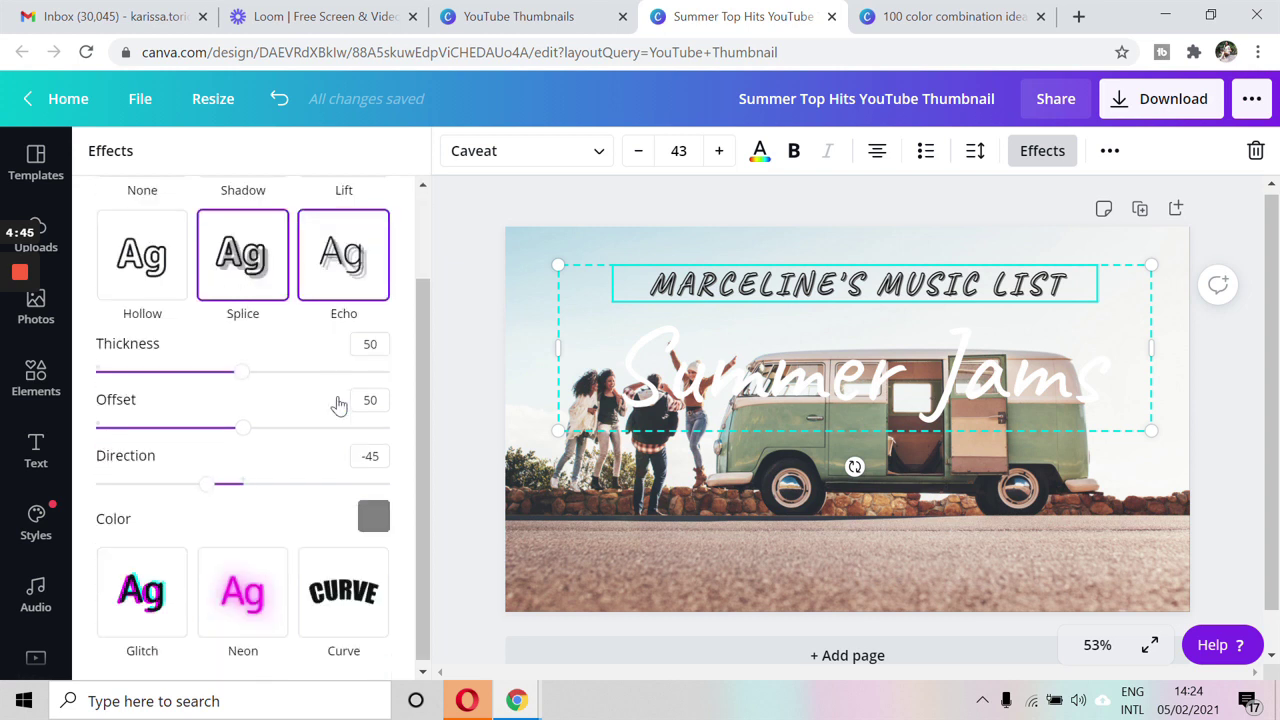
click(243, 592)
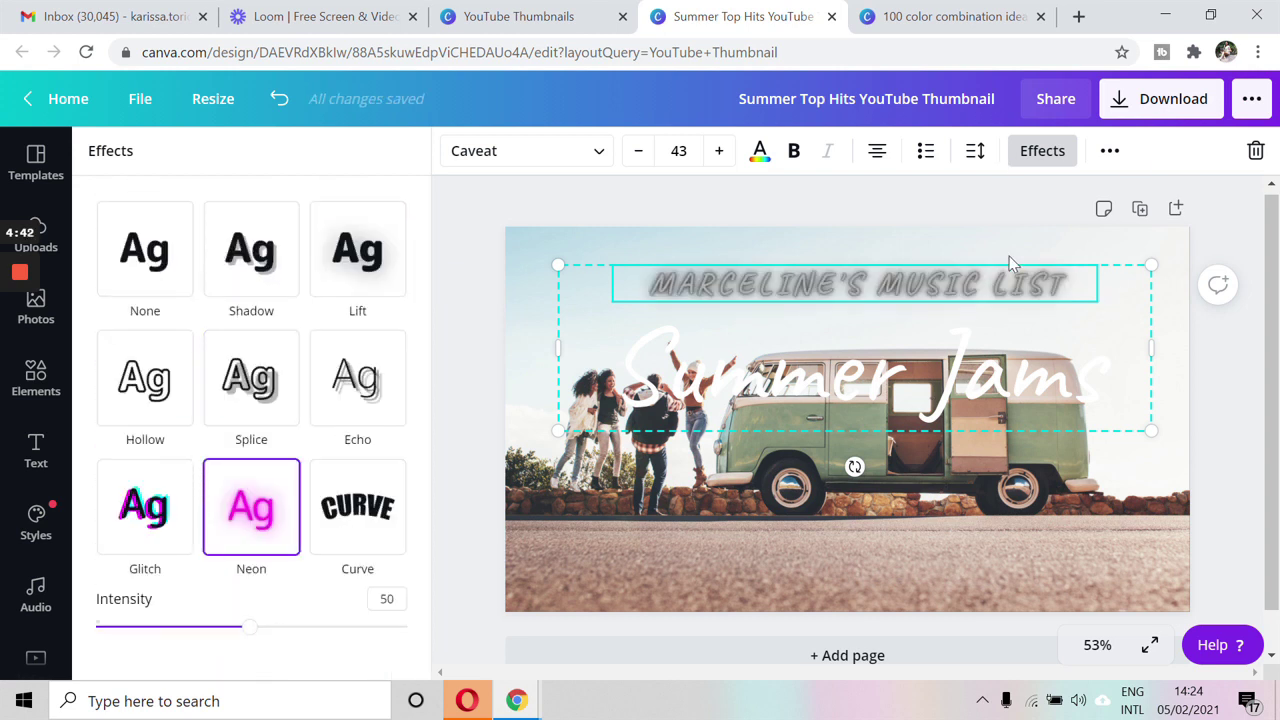
Select the entire heading line of text.
click(944, 283)
drag(652, 284, 975, 283)
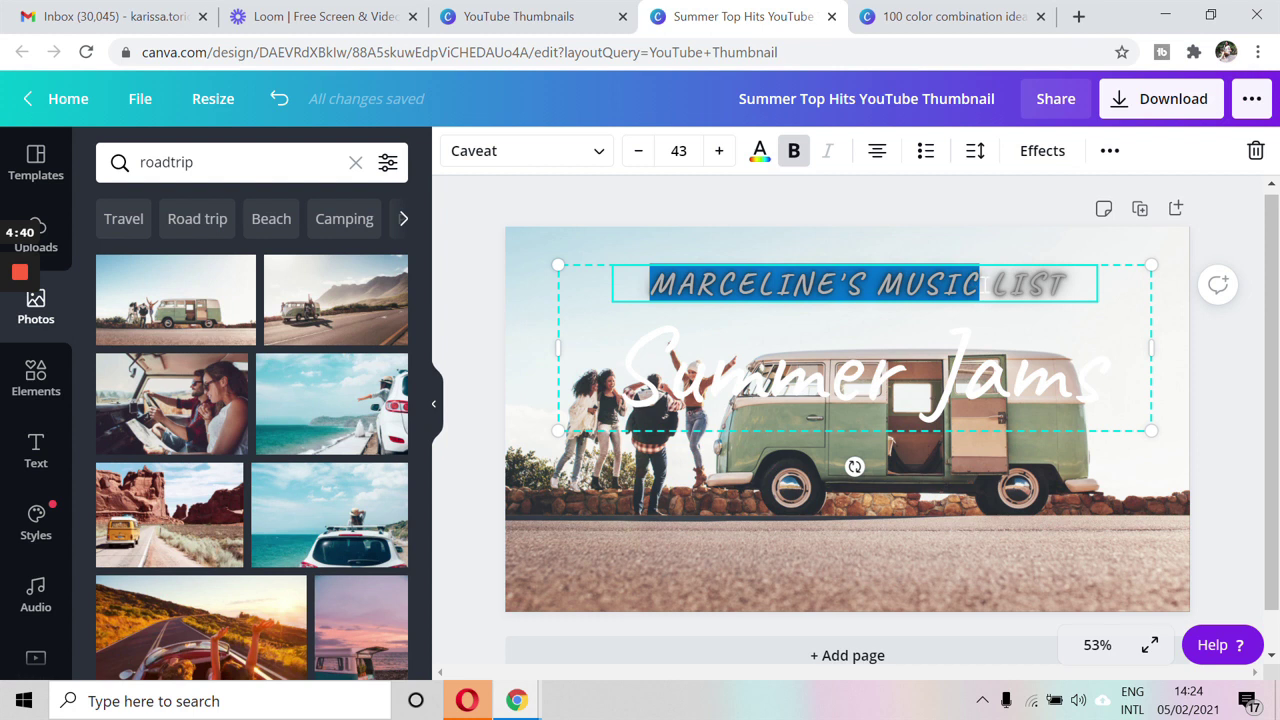
triple_click(985, 284)
Delete the subtitle text, shift the van photo down in its frame, and move Summer Jams up.
key(BackSpace)
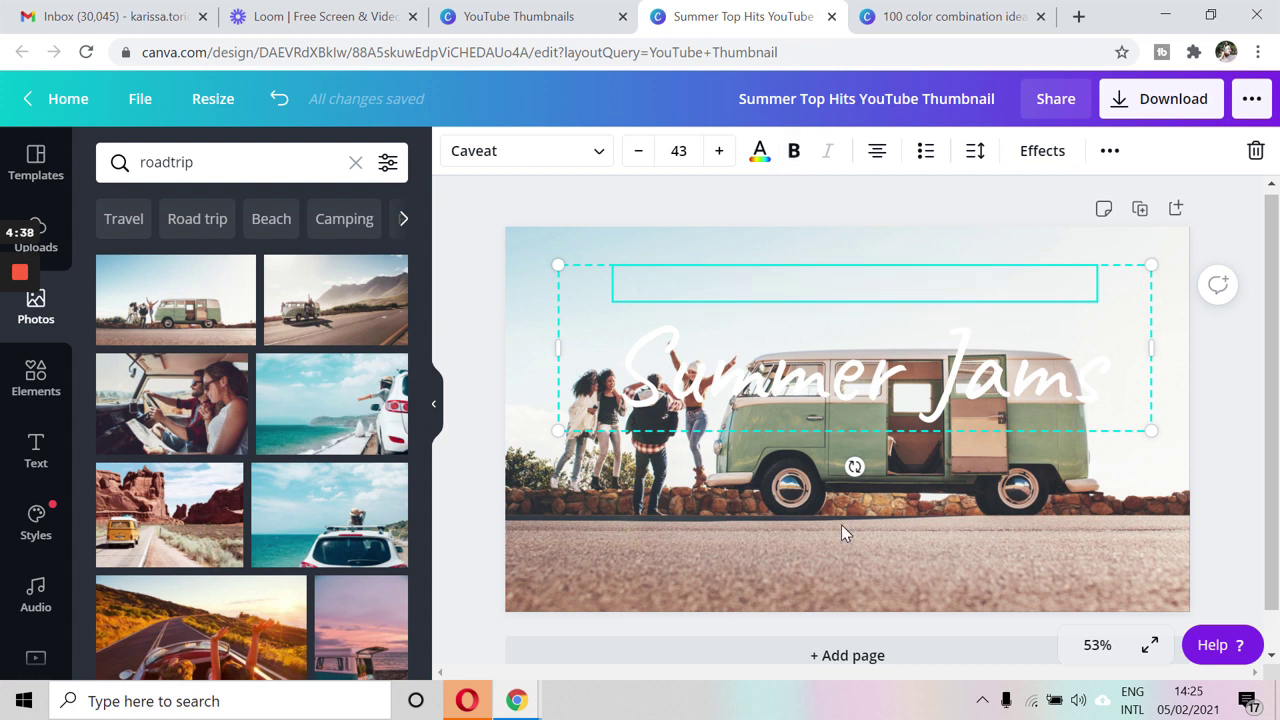
click(841, 524)
drag(883, 381, 862, 297)
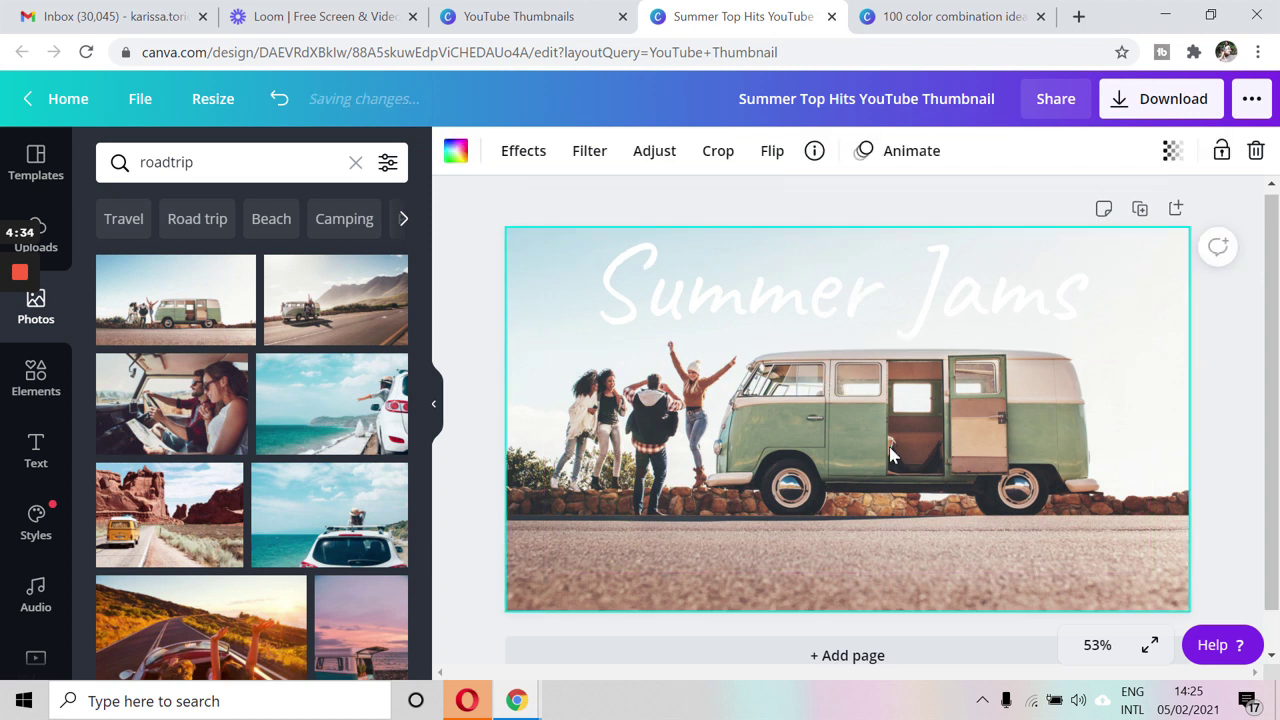
double_click(889, 444)
drag(891, 446, 897, 498)
click(479, 165)
drag(843, 306, 834, 313)
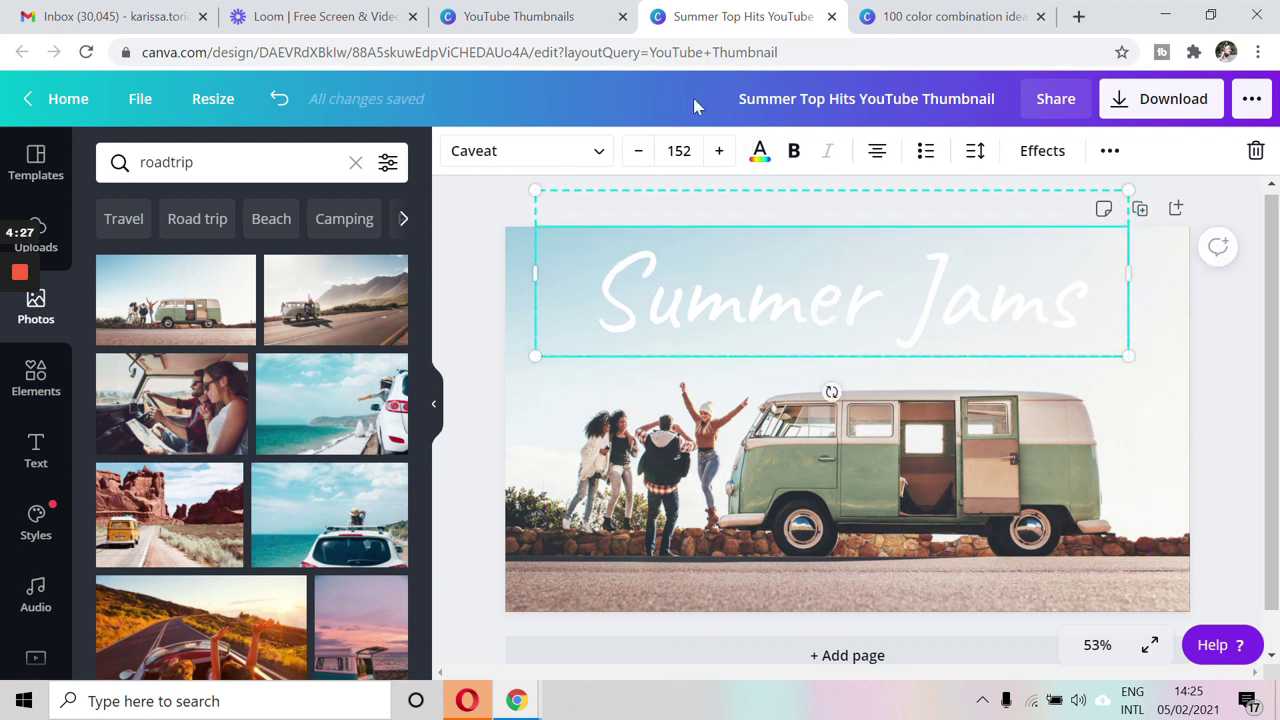
Colour the Summer Jams title dark teal and give it a drop shadow instead of neon.
click(760, 150)
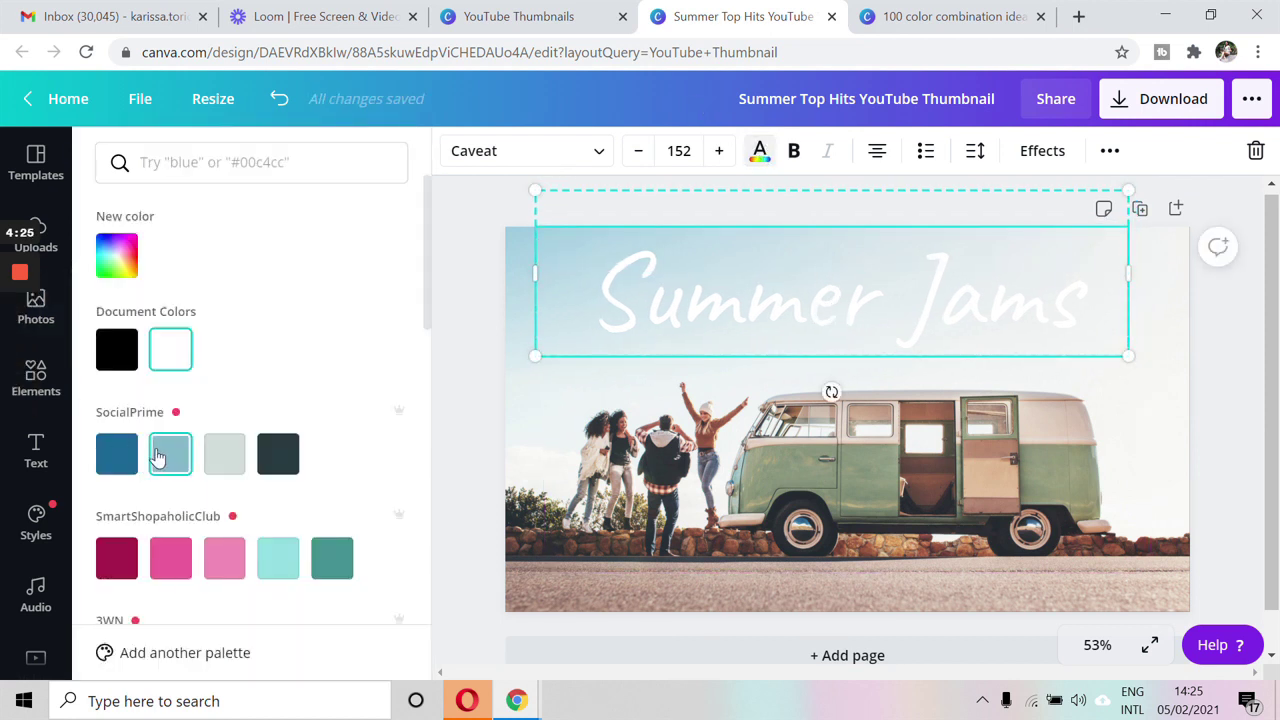
scroll(295, 475, down, 1)
click(279, 457)
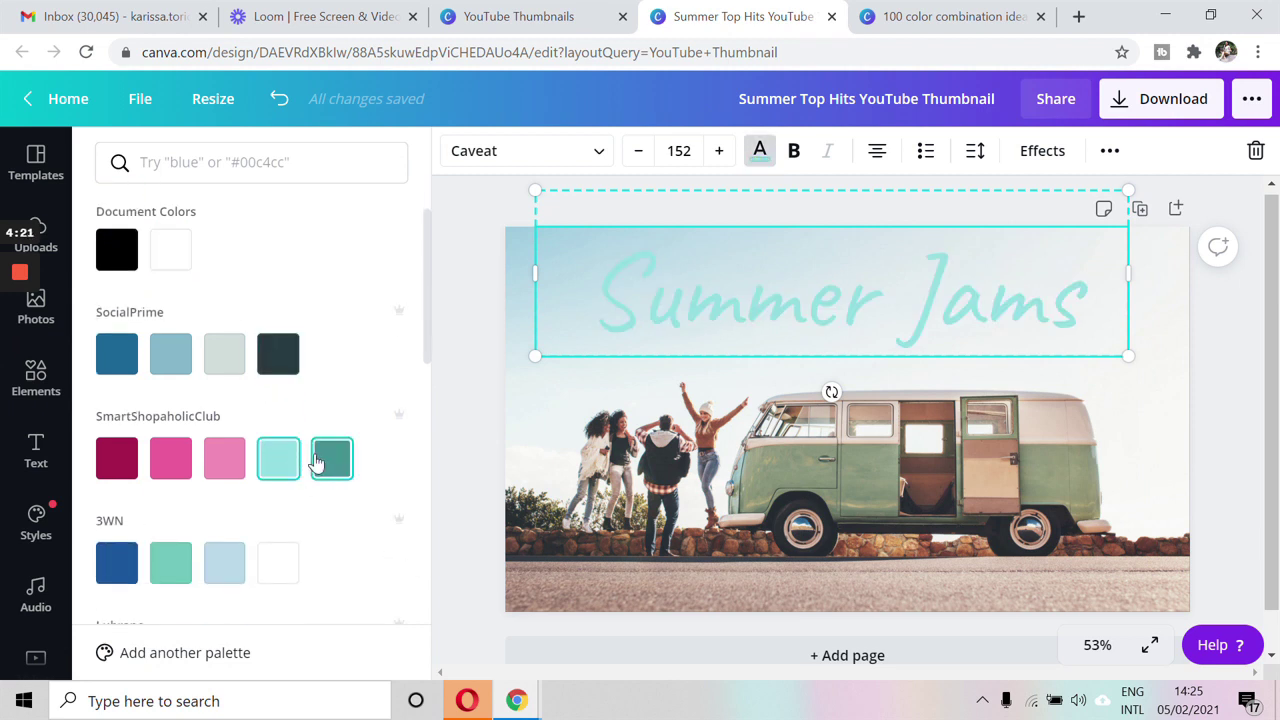
click(316, 460)
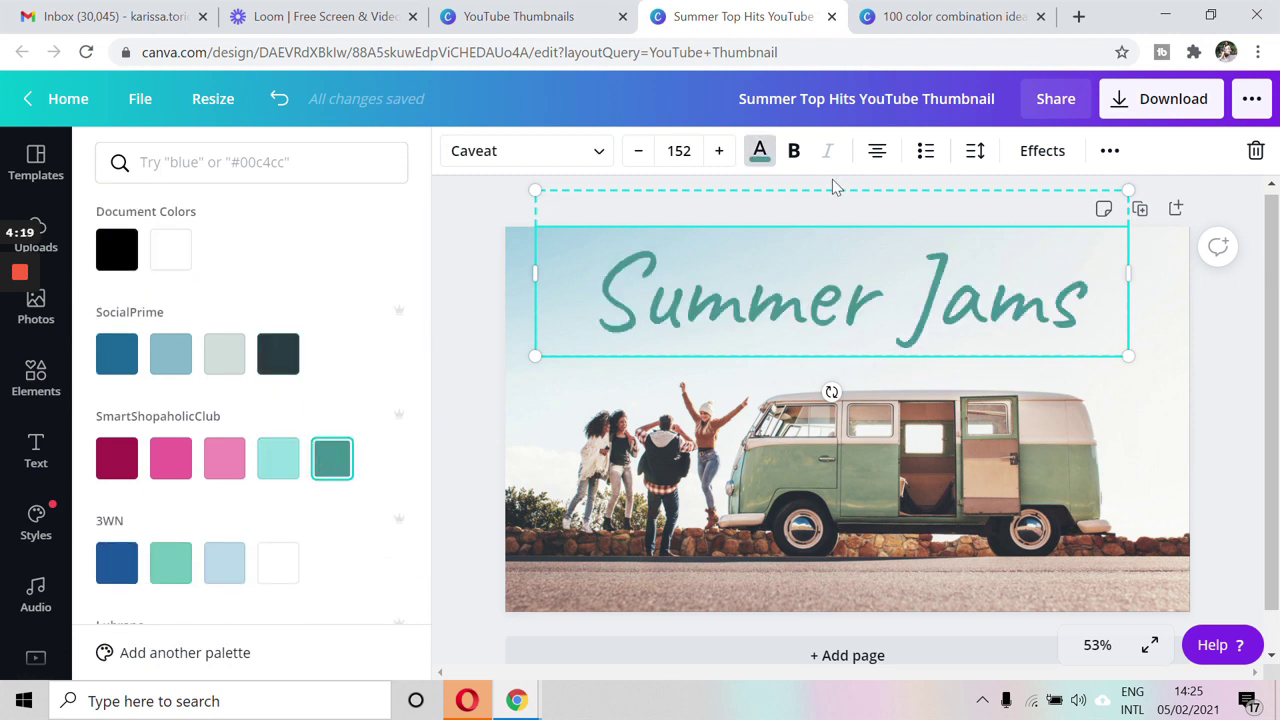
click(1033, 158)
click(243, 512)
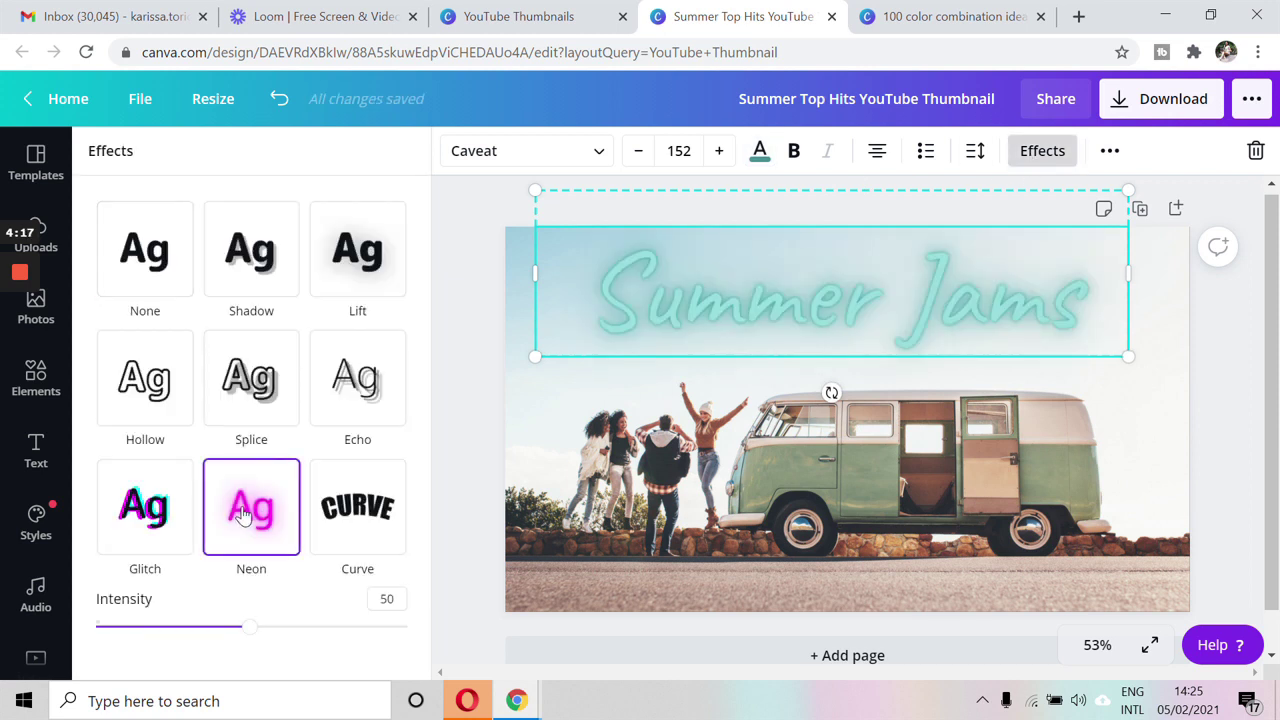
click(254, 284)
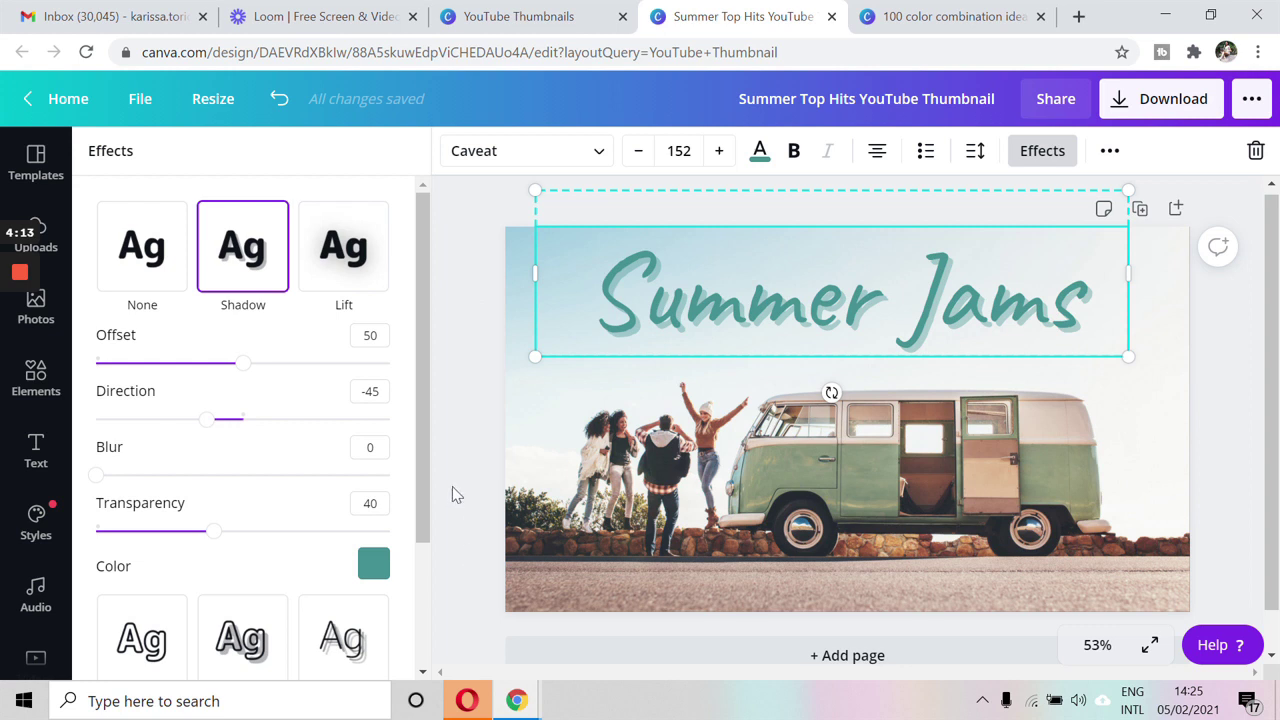
key(Escape)
Nudge the Summer Jams title slightly right, then back left to align it.
click(1250, 462)
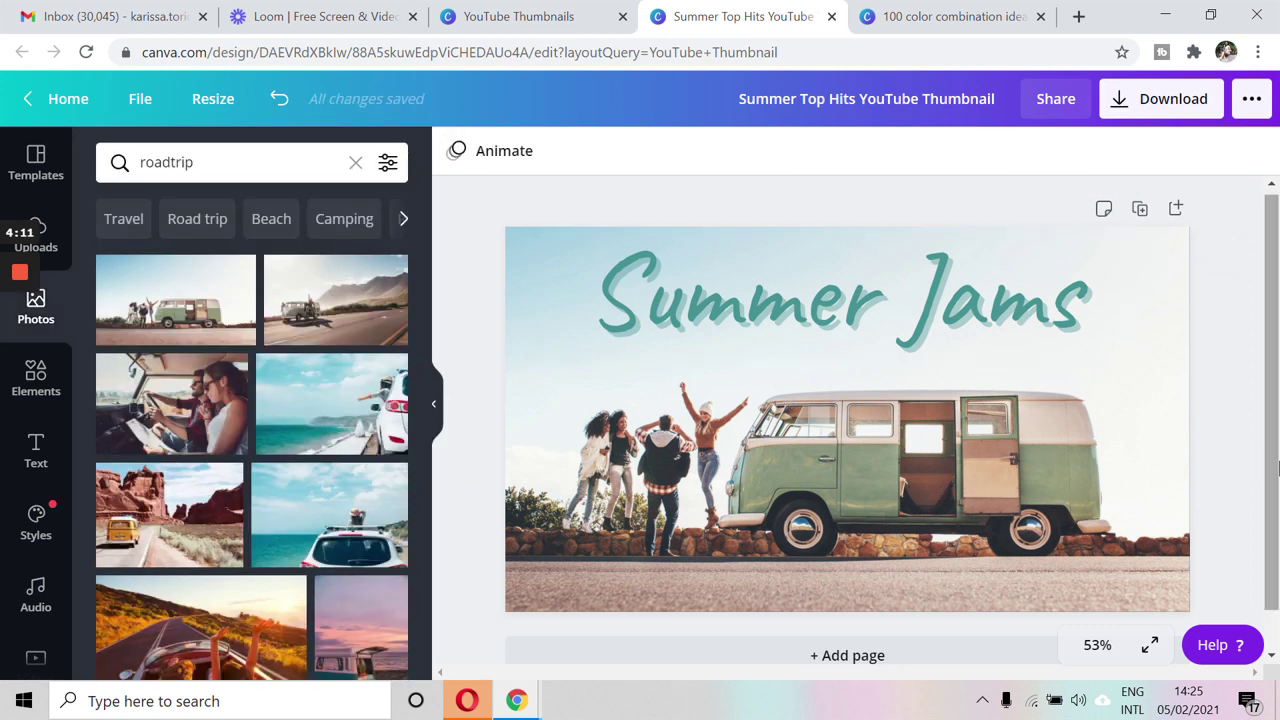
drag(874, 317, 875, 313)
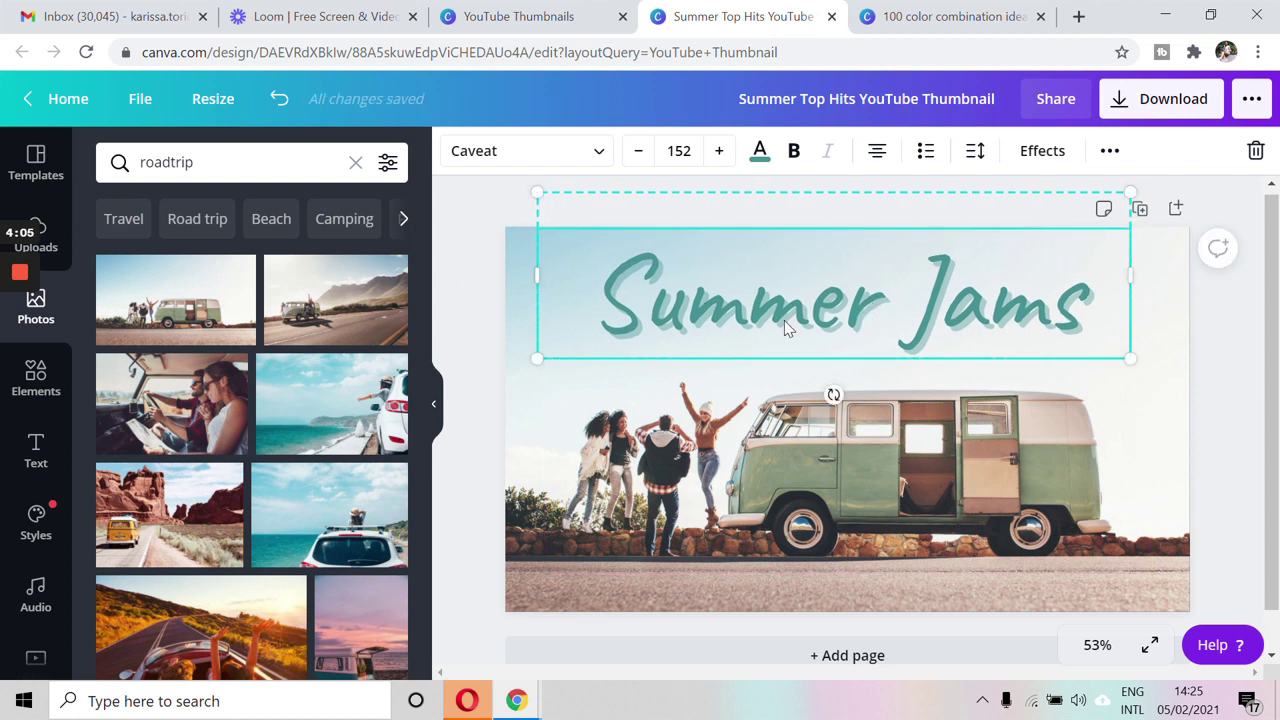
drag(786, 327, 780, 321)
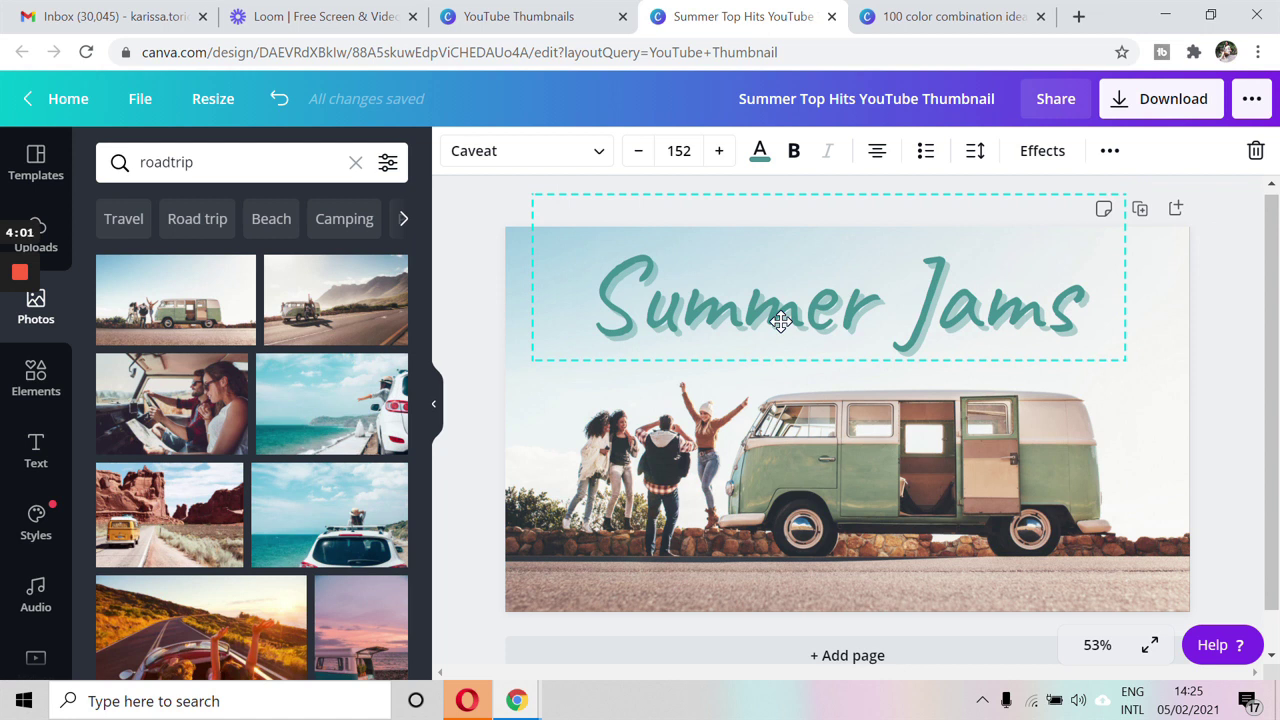
drag(781, 321, 779, 321)
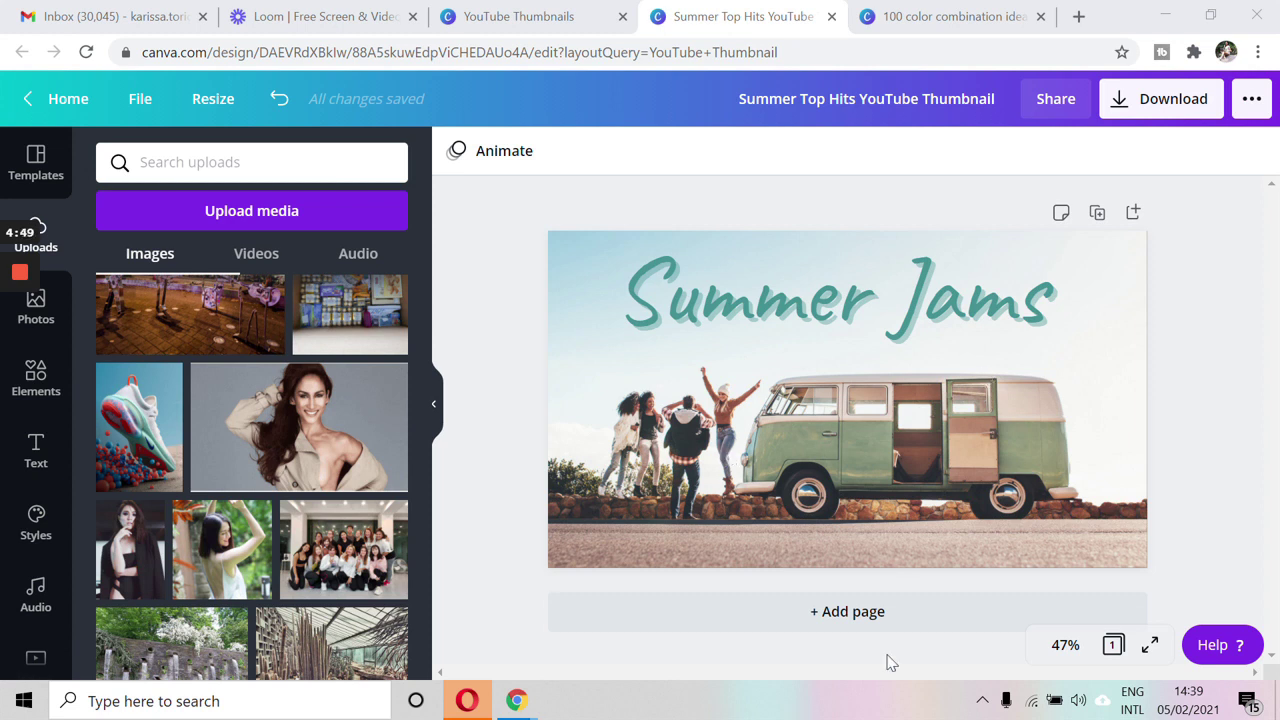
Add a second page to the design and set its background colour to white.
click(921, 622)
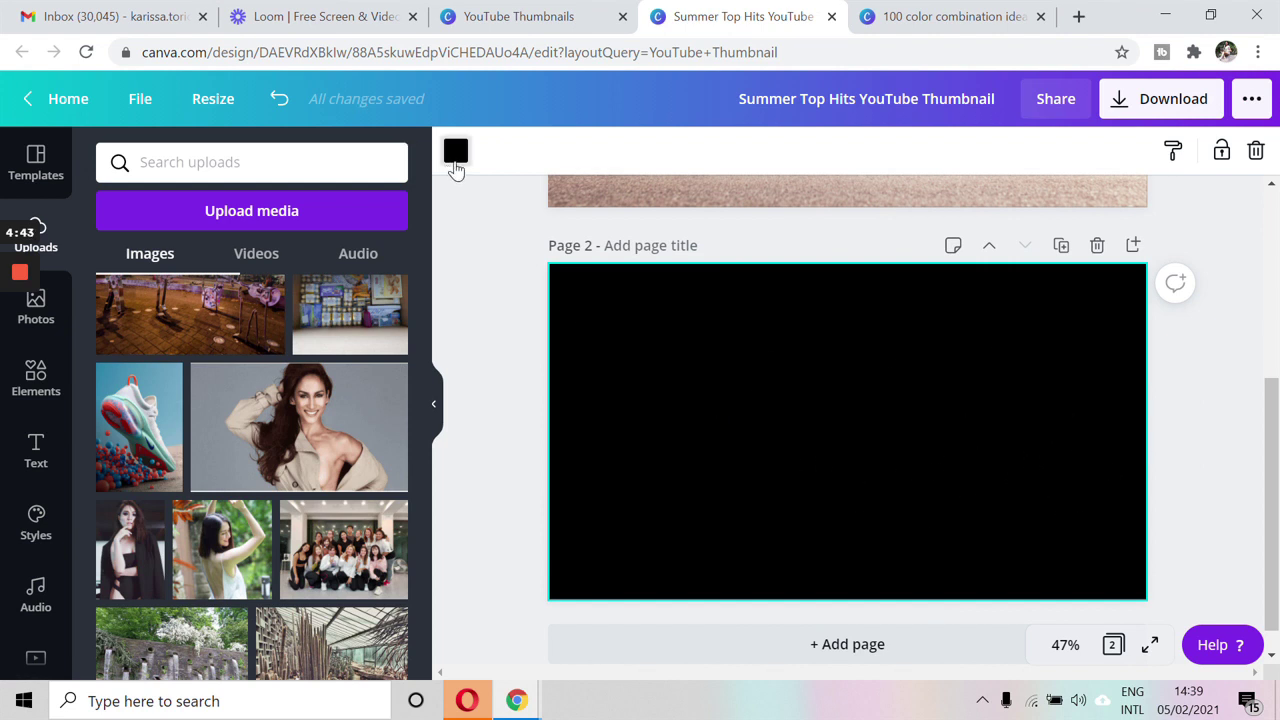
click(455, 160)
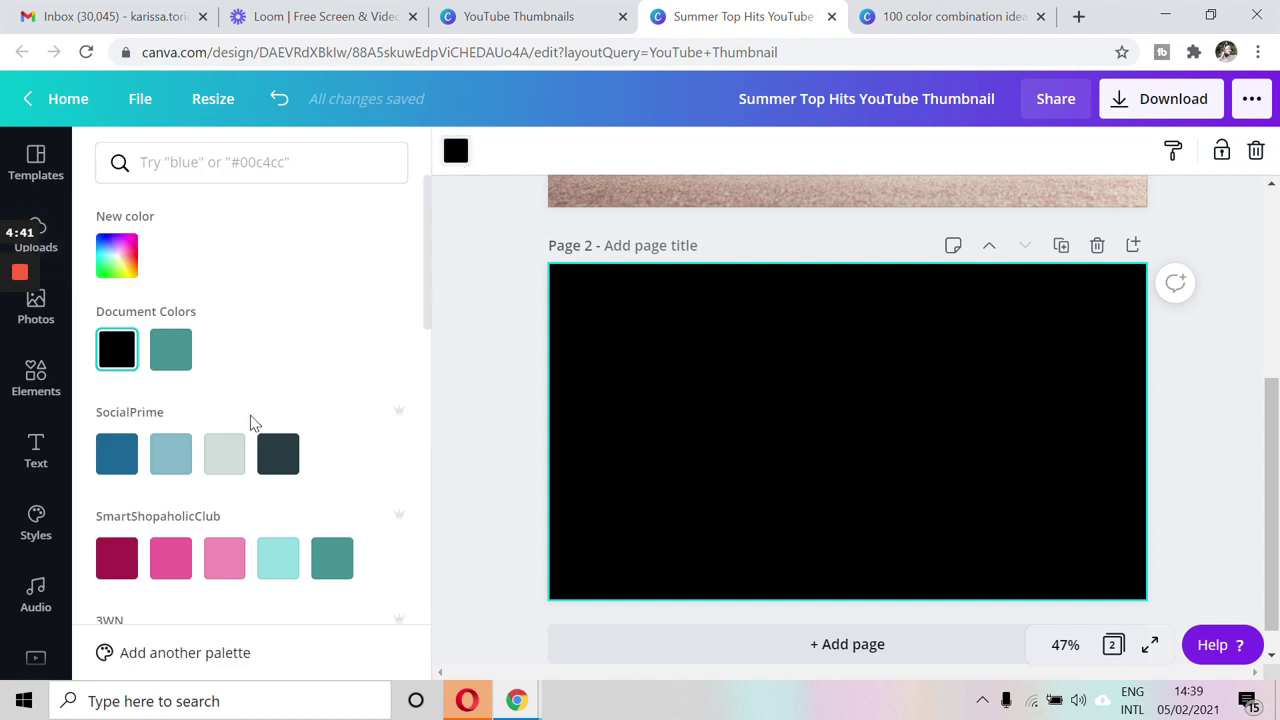
scroll(258, 425, down, 2)
click(290, 478)
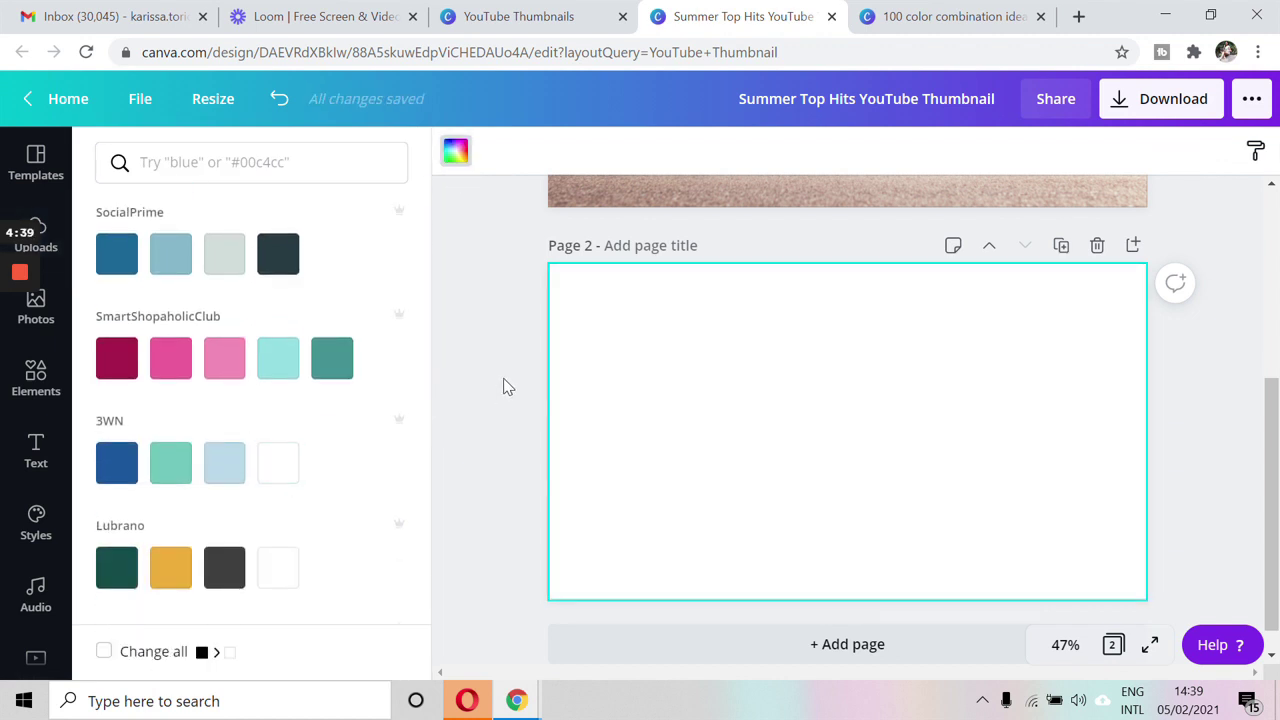
click(503, 386)
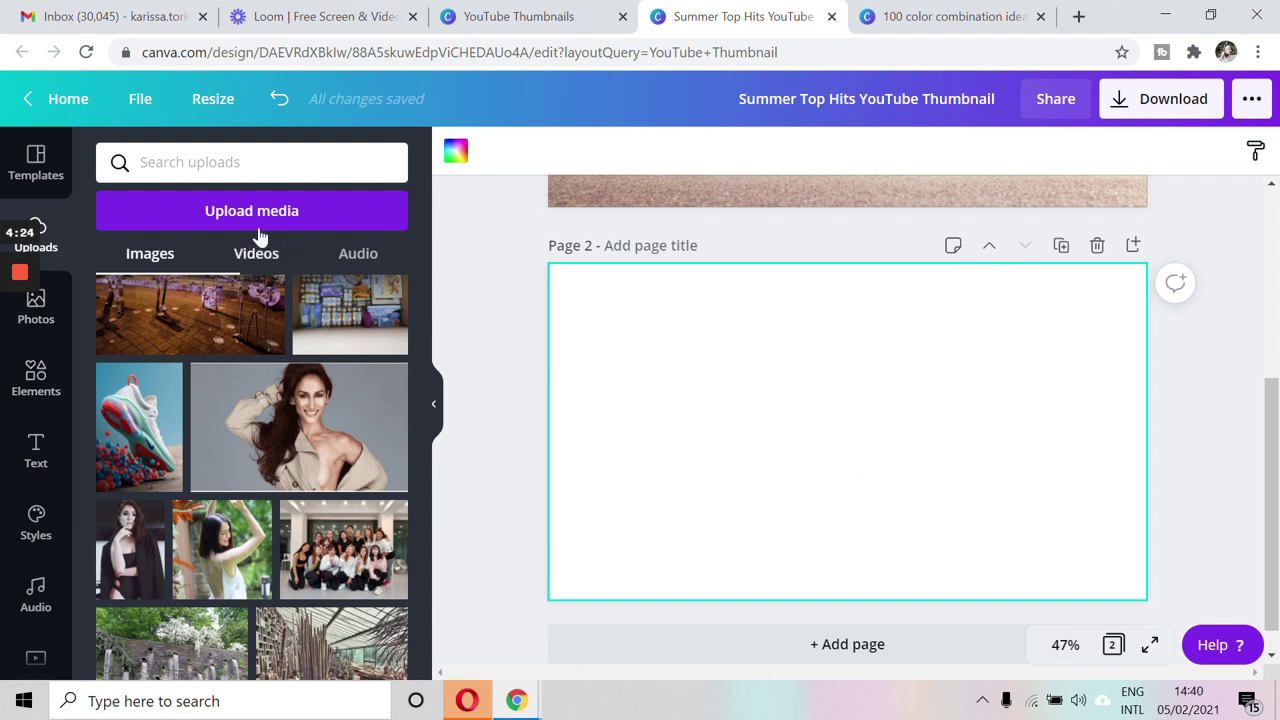
click(46, 322)
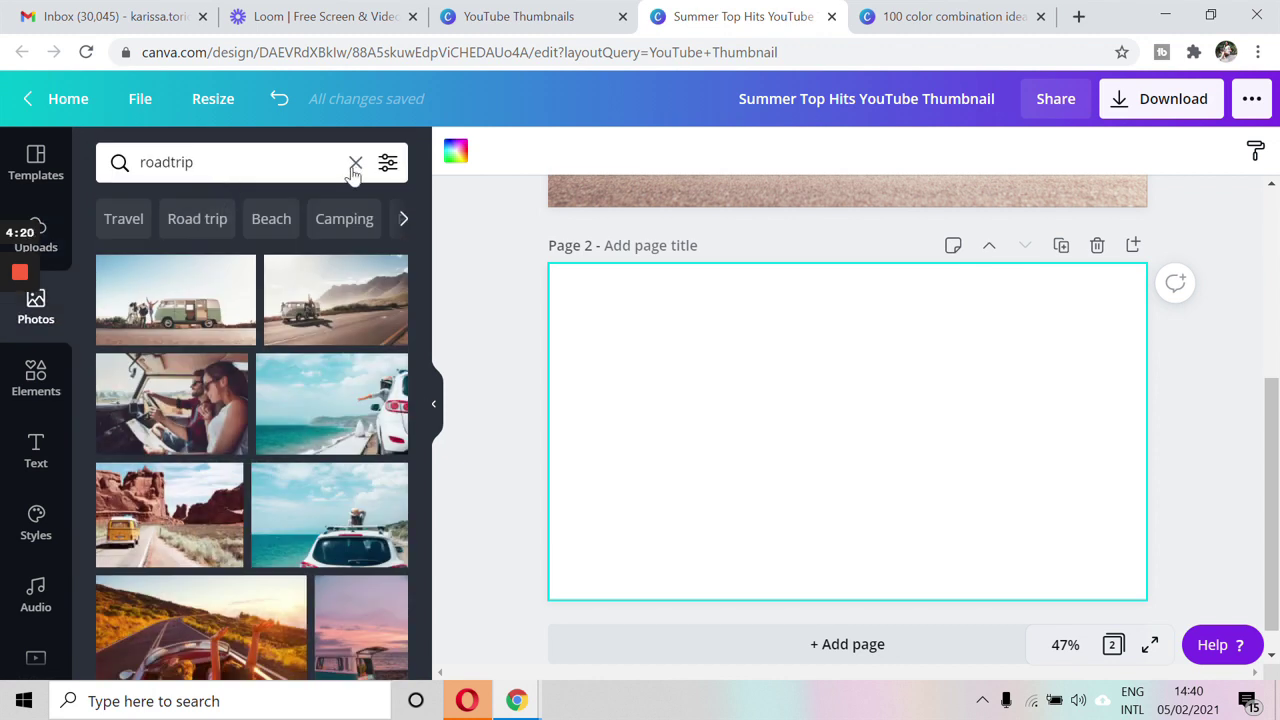
Clear the old roadtrip photo and flowers element searches, then search graphics for 'robot'.
click(352, 162)
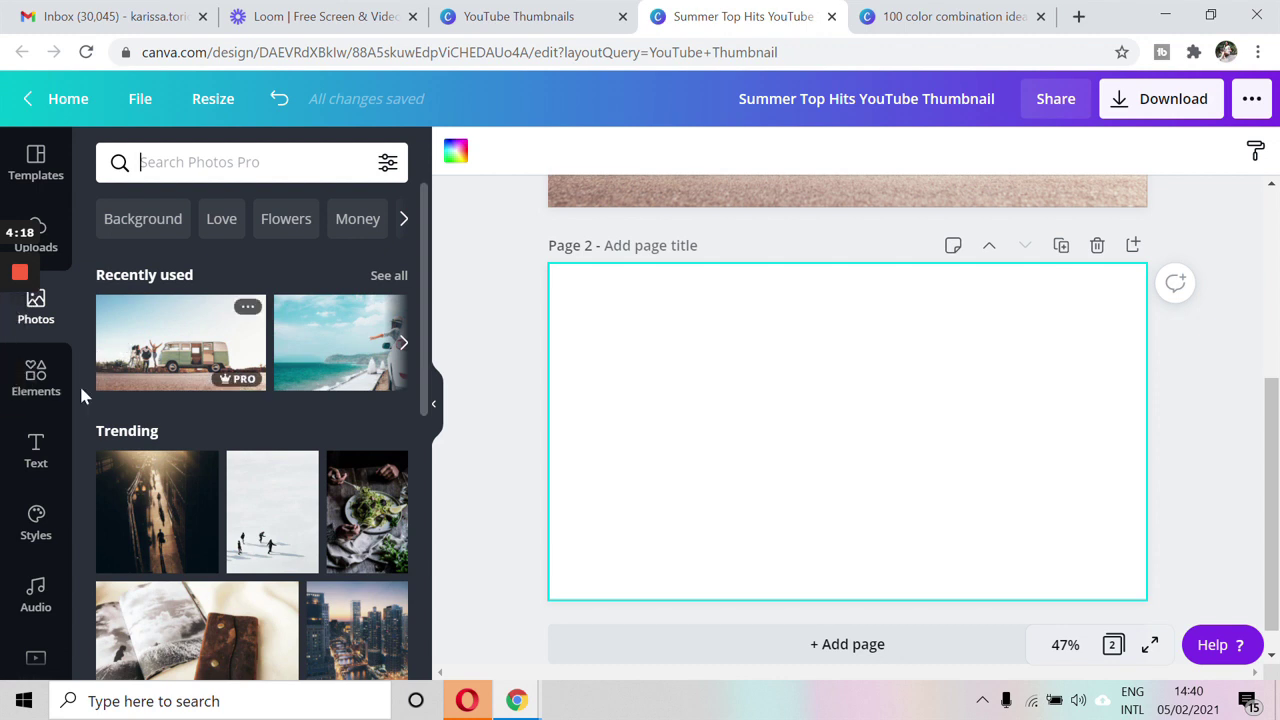
click(37, 380)
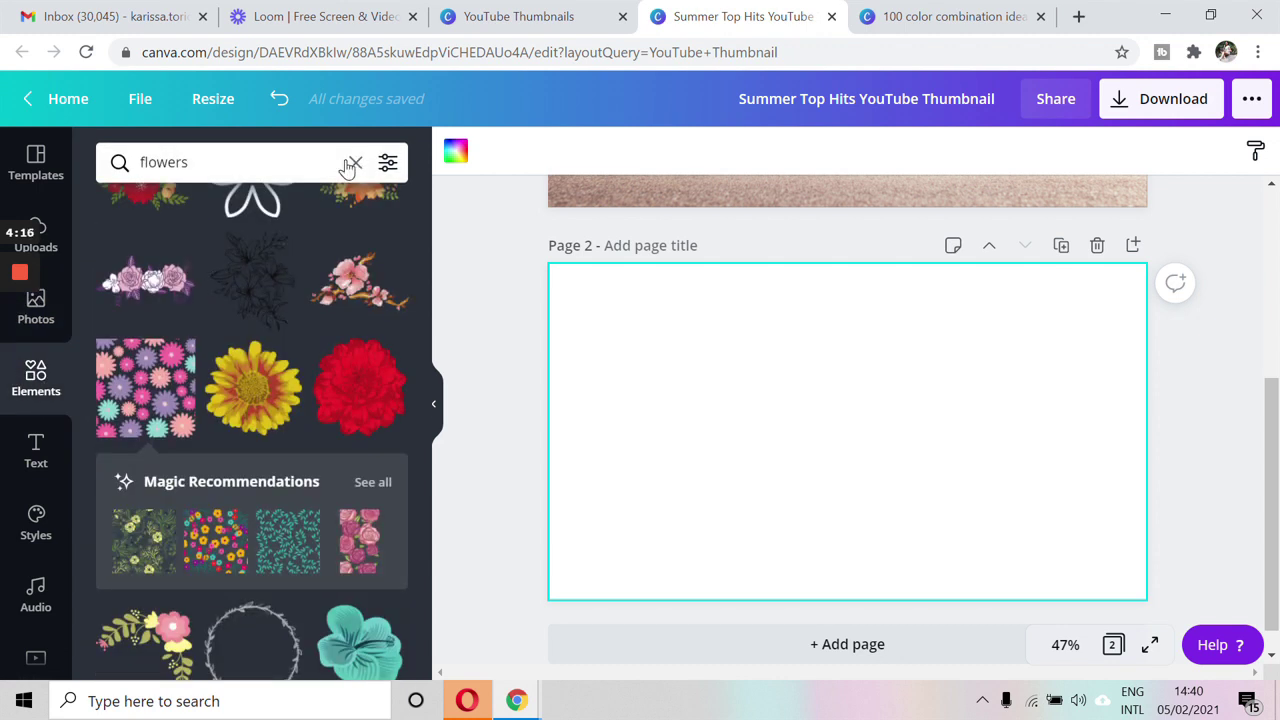
click(357, 162)
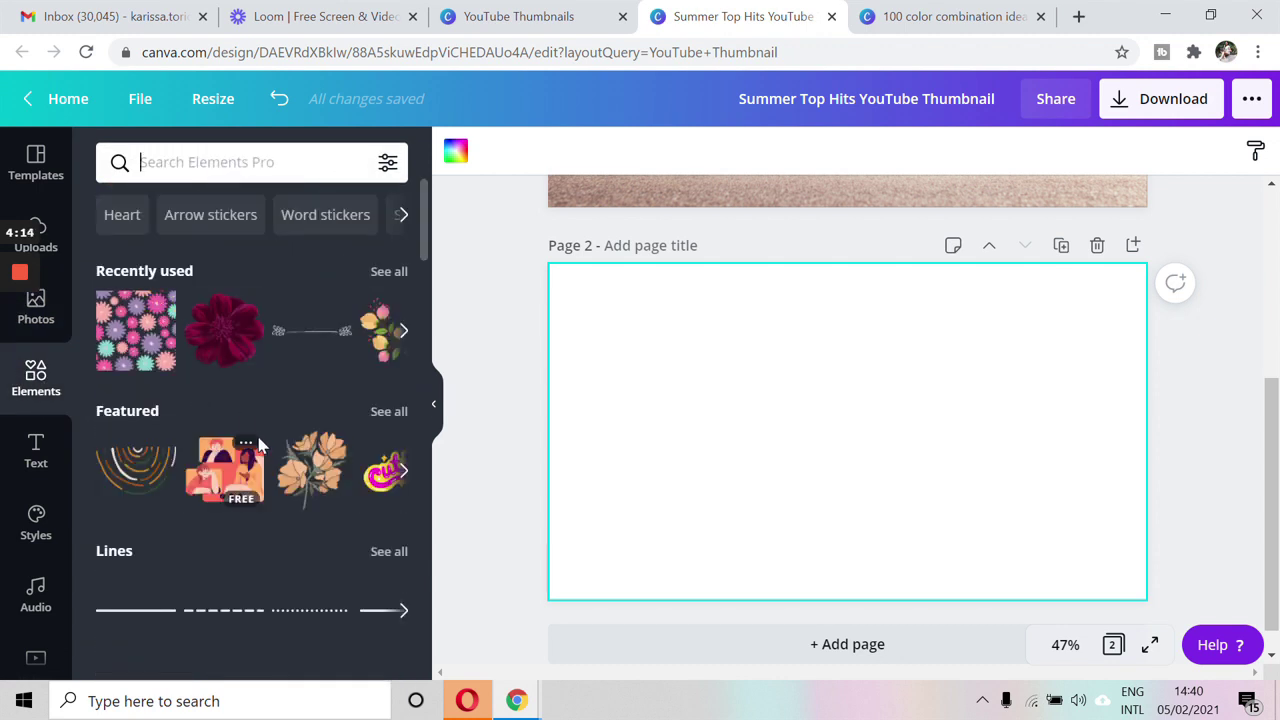
scroll(259, 442, down, 1)
scroll(259, 447, down, 5)
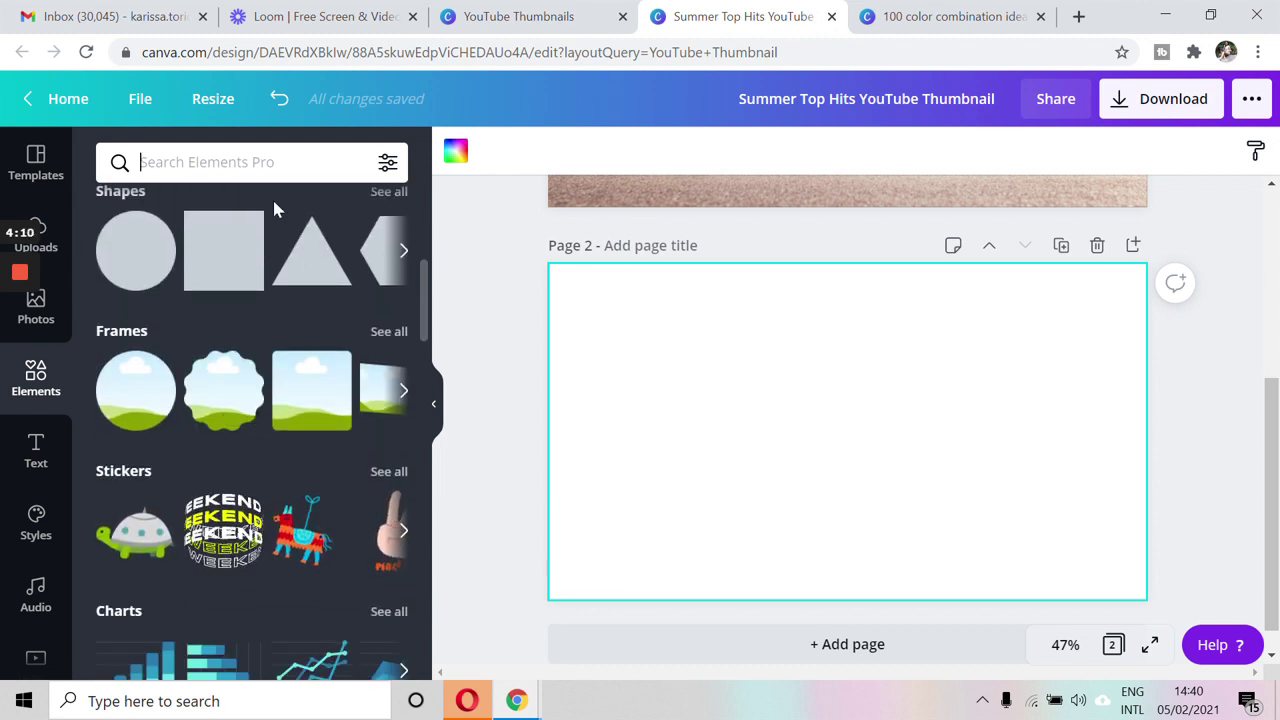
scroll(274, 209, up, 1)
scroll(276, 209, up, 3)
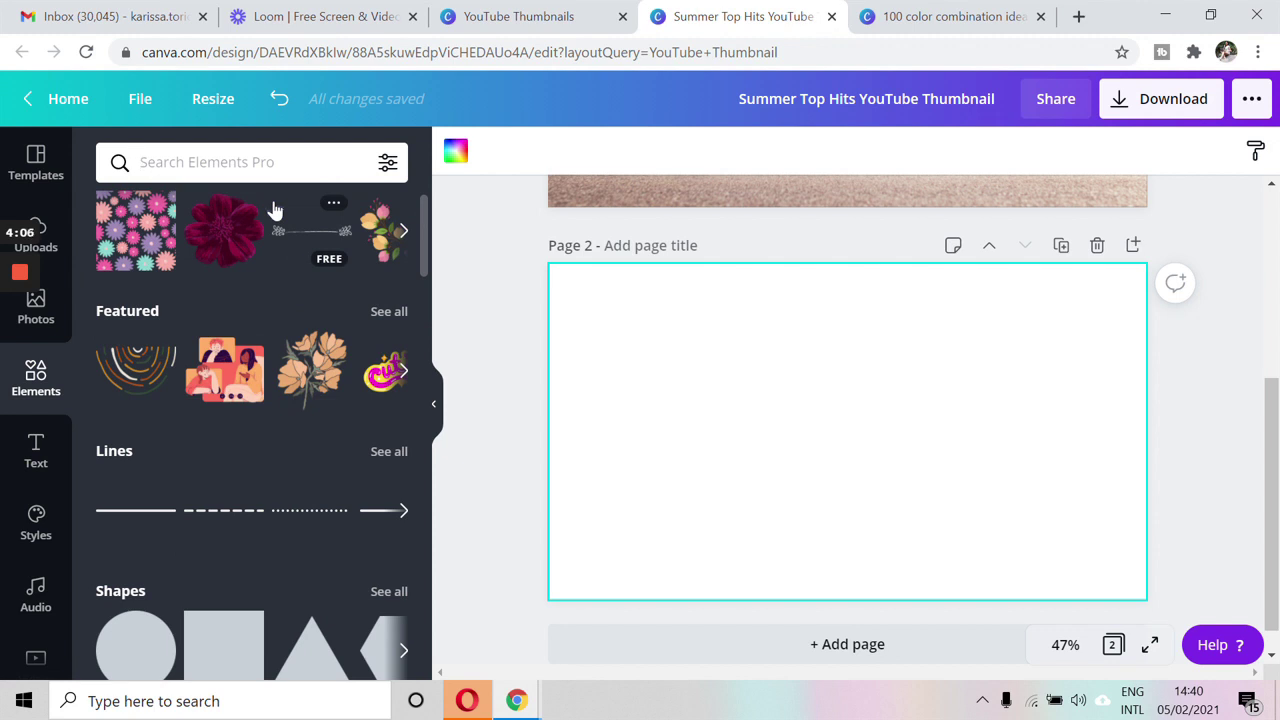
text(robo)
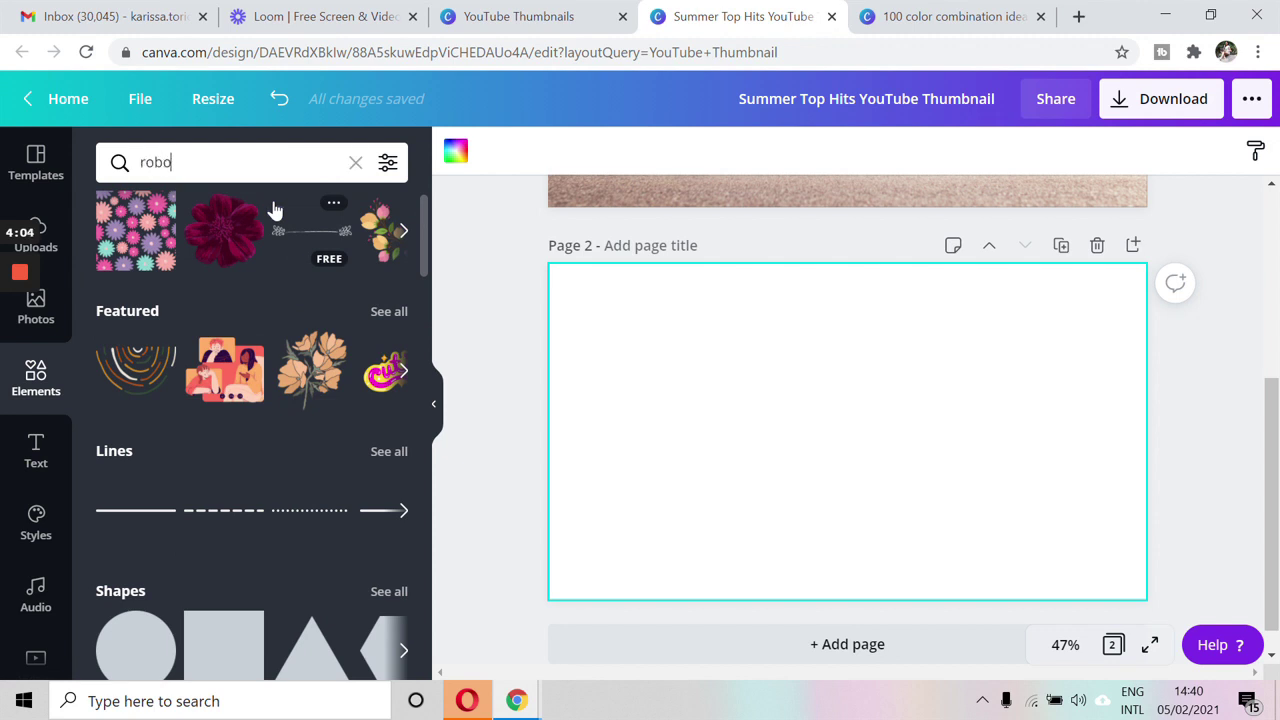
text(t)
key(Return)
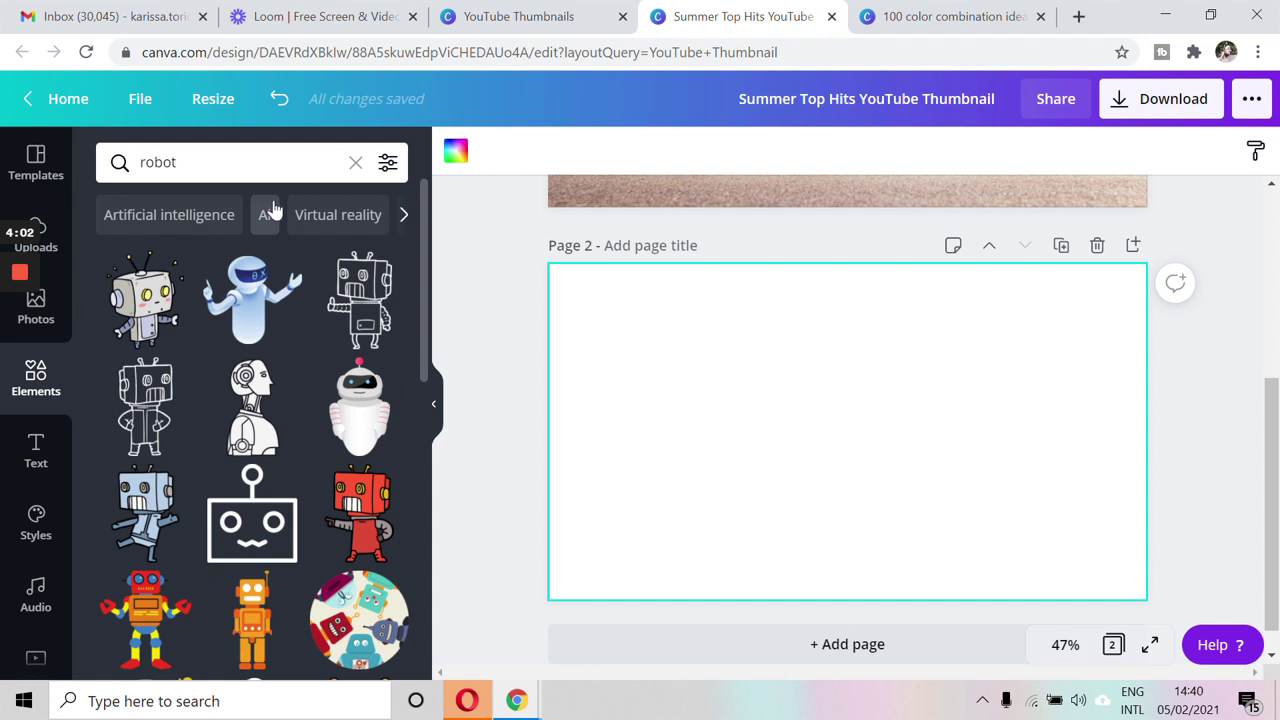
scroll(350, 375, down, 3)
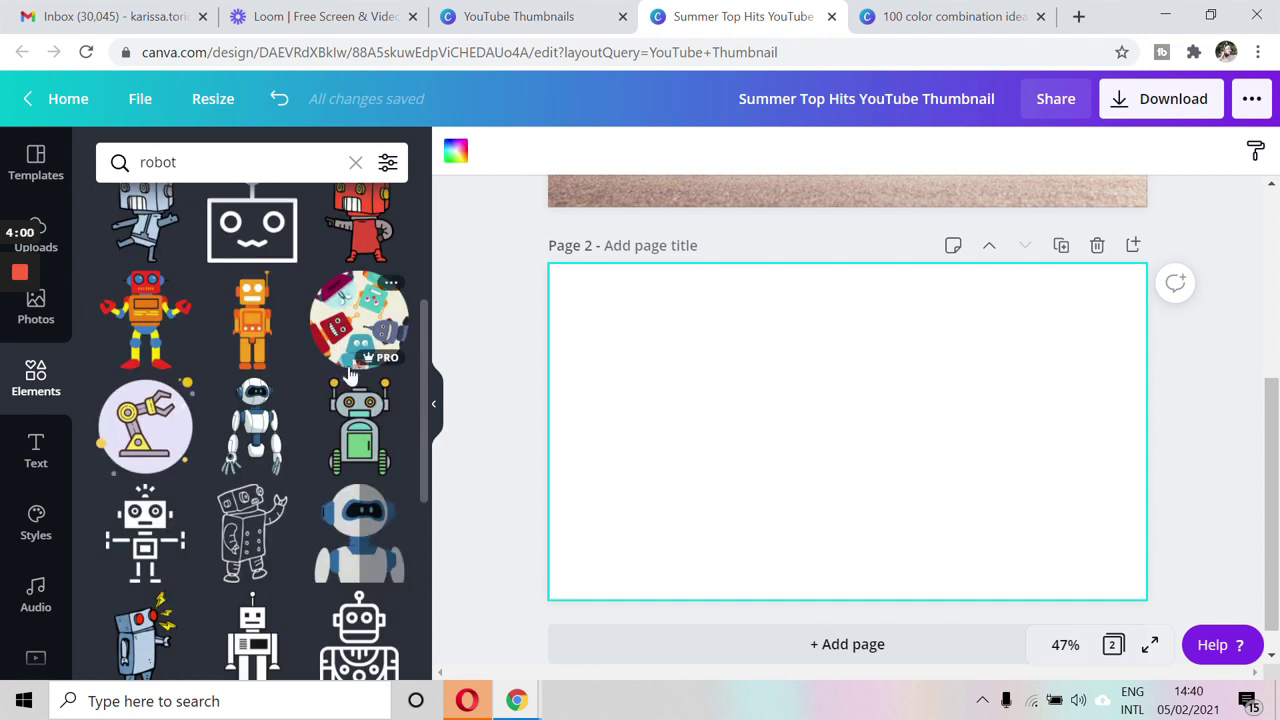
scroll(350, 375, down, 4)
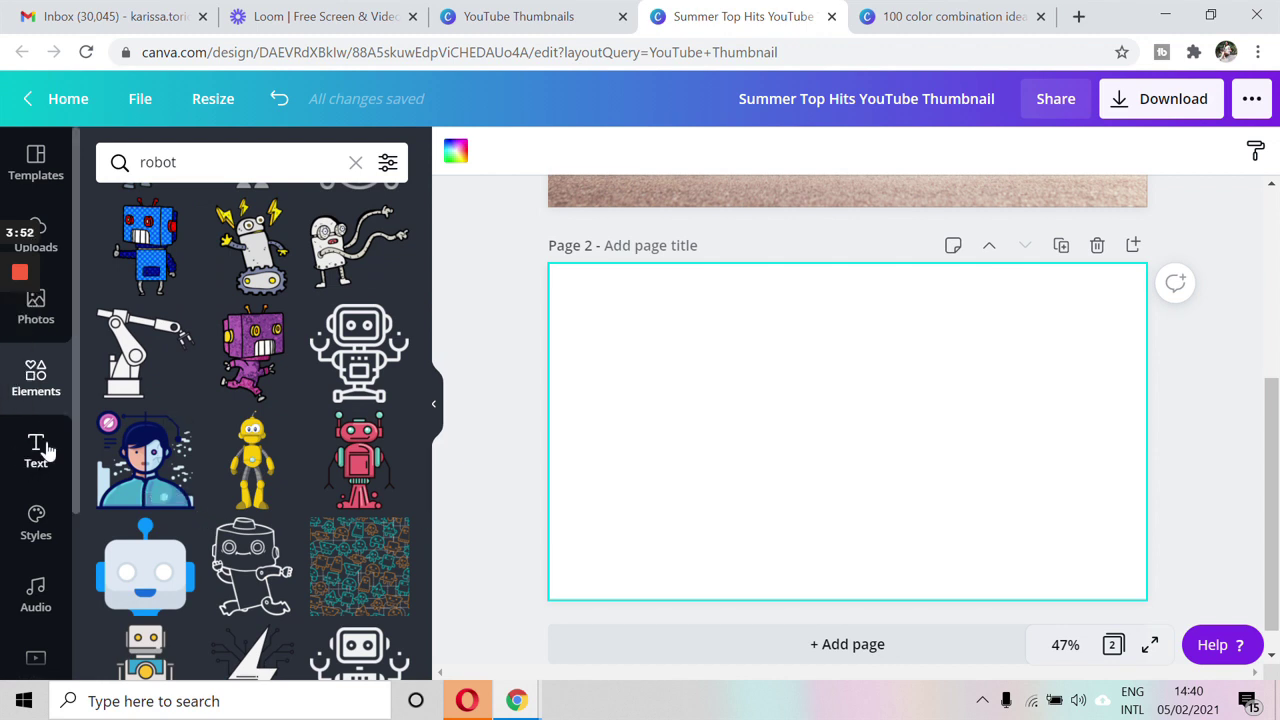
click(36, 450)
Add the neon HELLO darling text preset to page 2.
scroll(310, 400, up, 1)
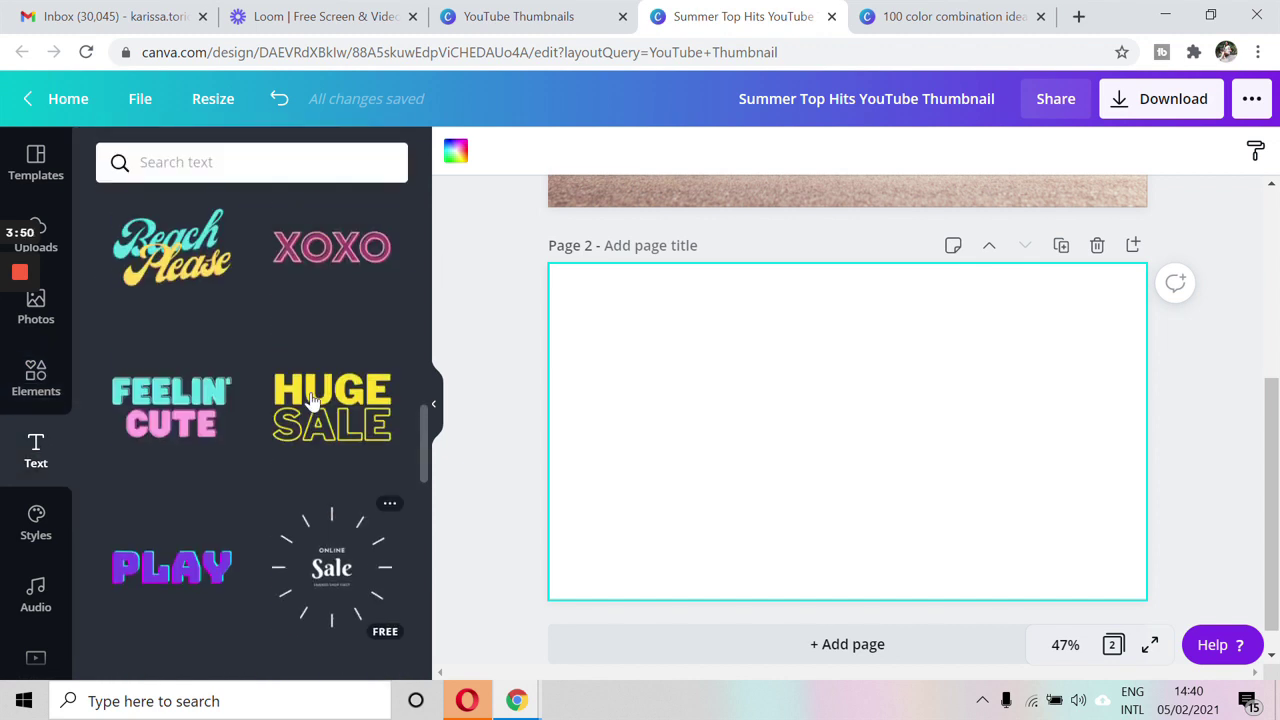
scroll(310, 397, down, 3)
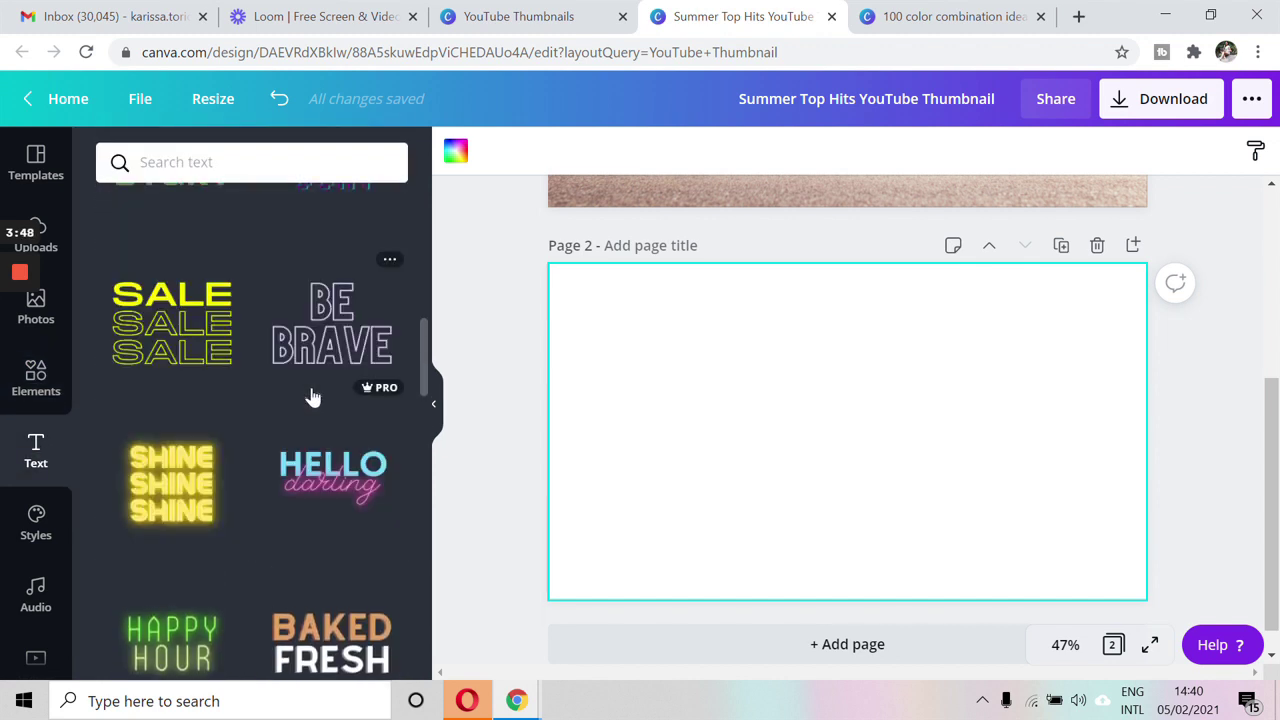
scroll(310, 395, up, 5)
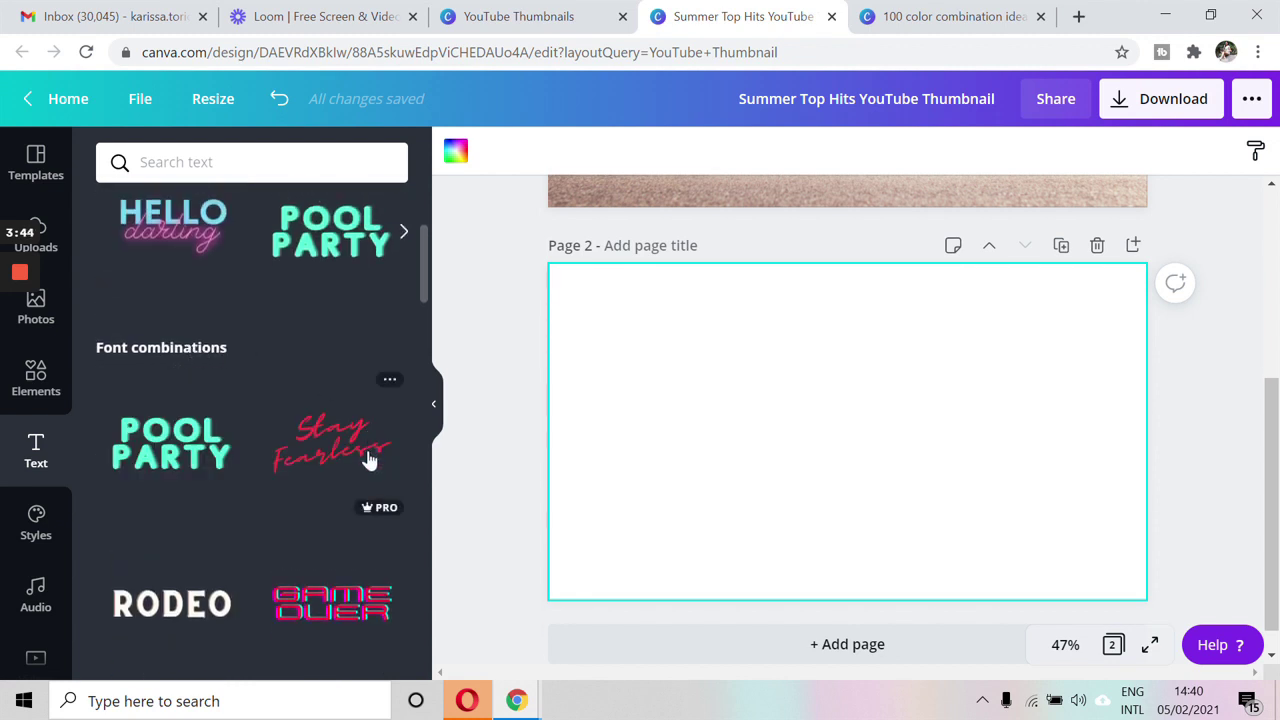
scroll(366, 455, down, 3)
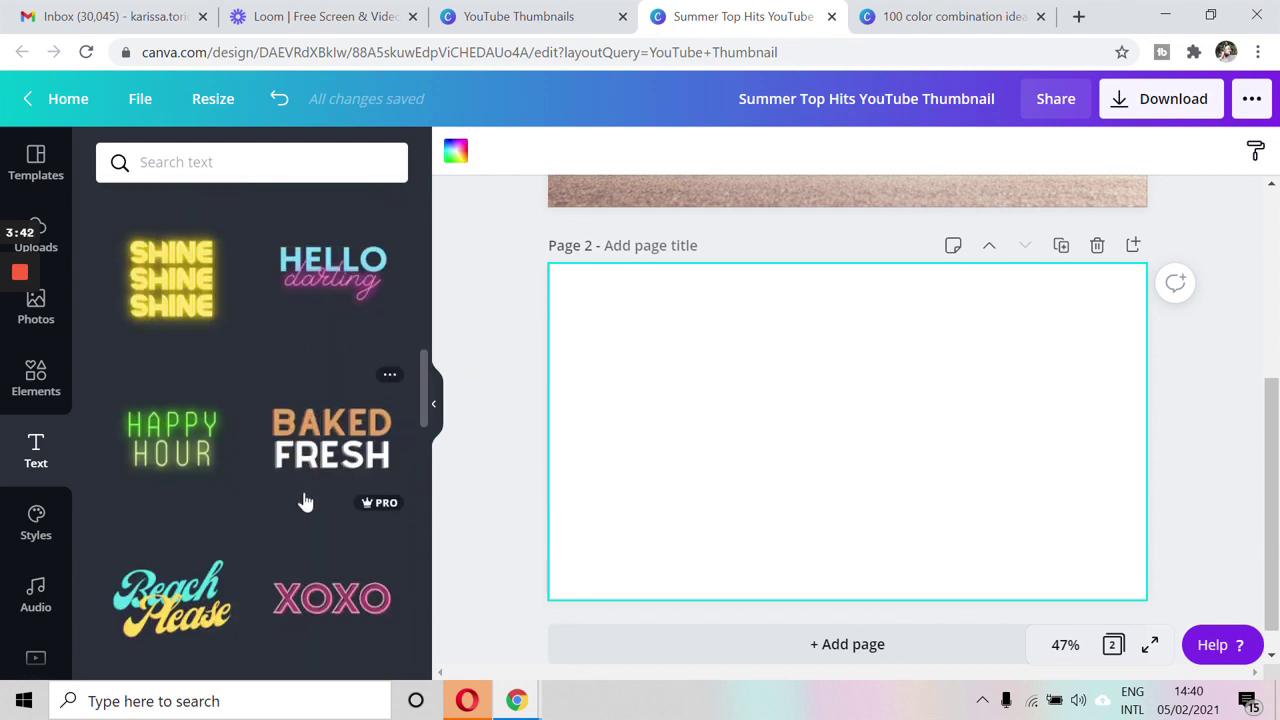
scroll(302, 500, down, 3)
scroll(305, 500, down, 5)
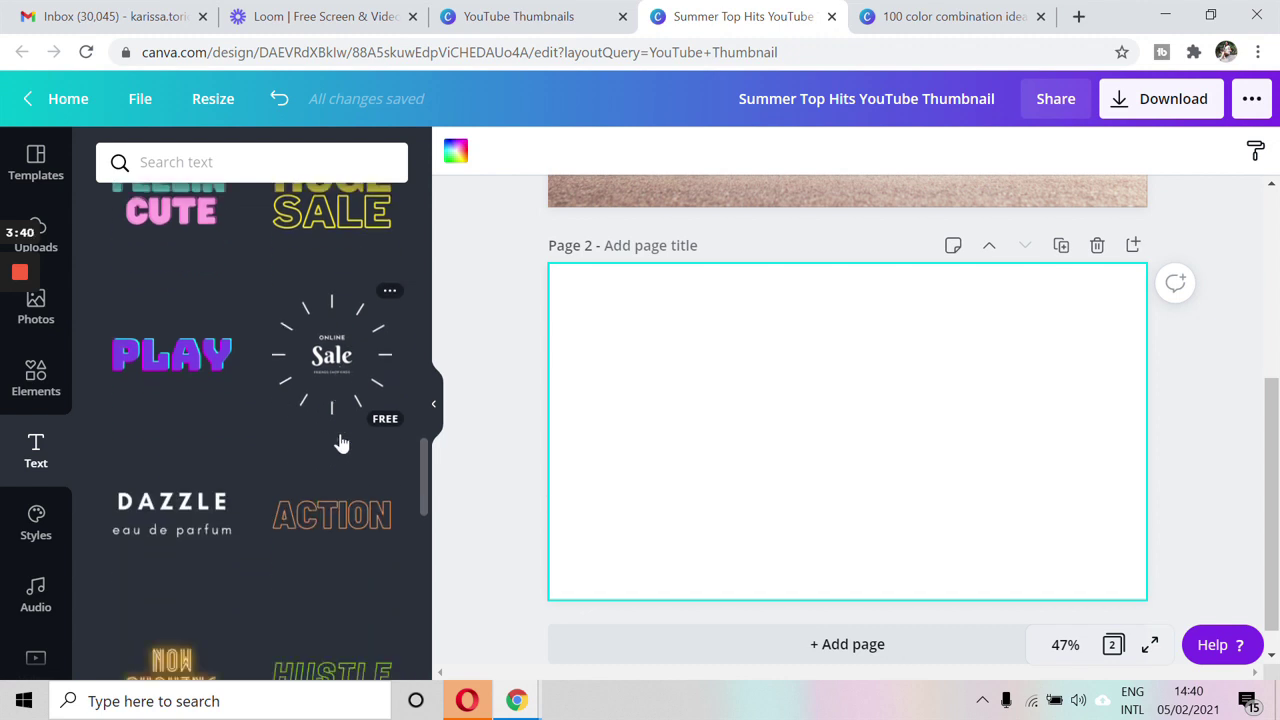
scroll(338, 443, down, 3)
scroll(338, 443, up, 8)
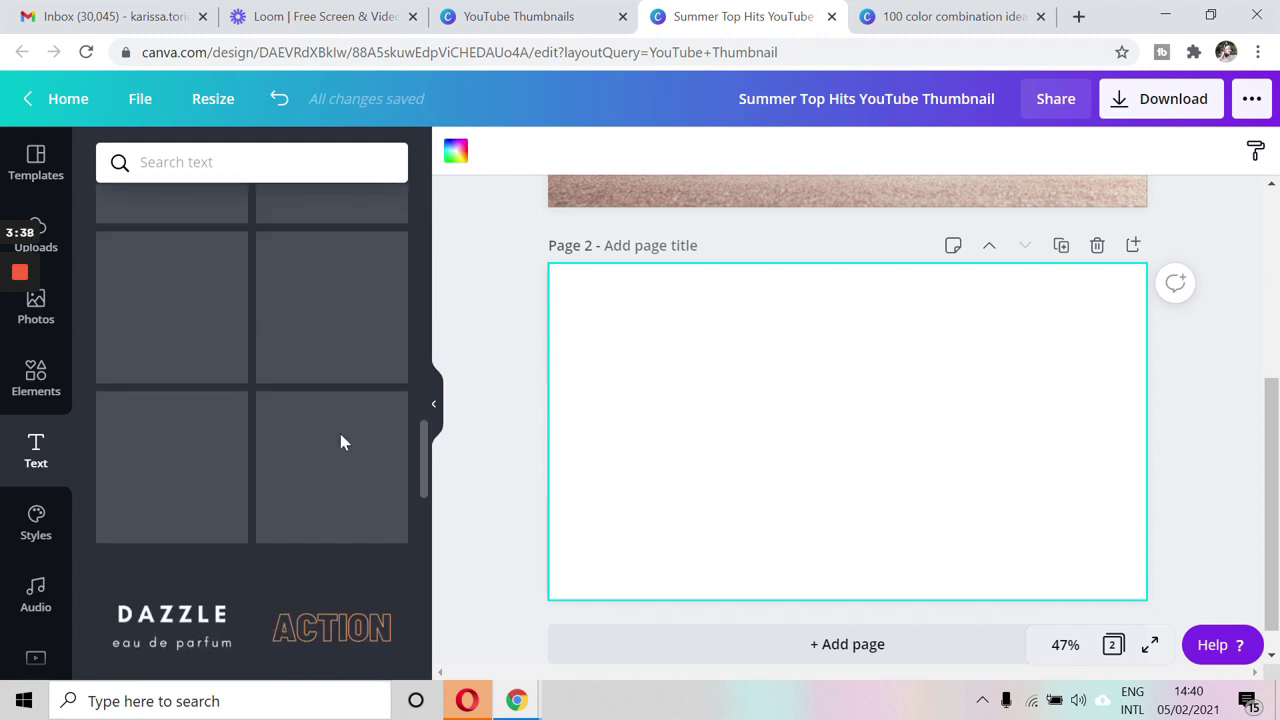
scroll(310, 378, up, 2)
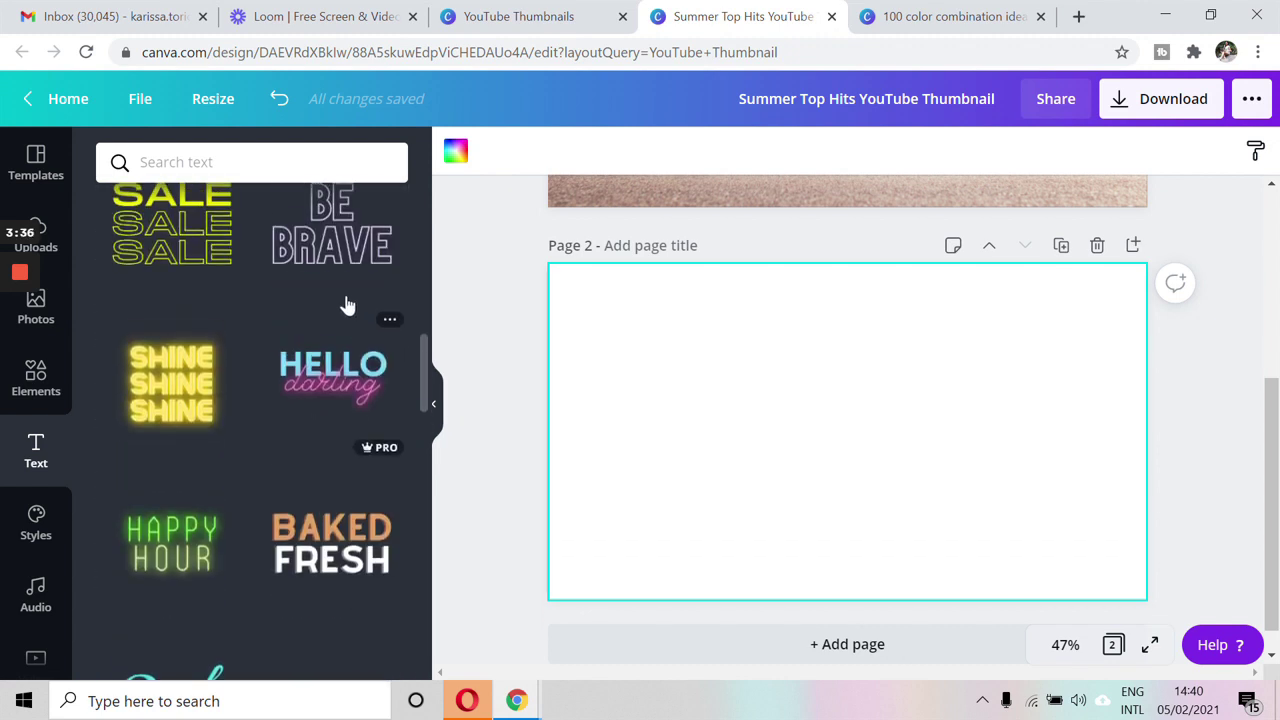
click(318, 388)
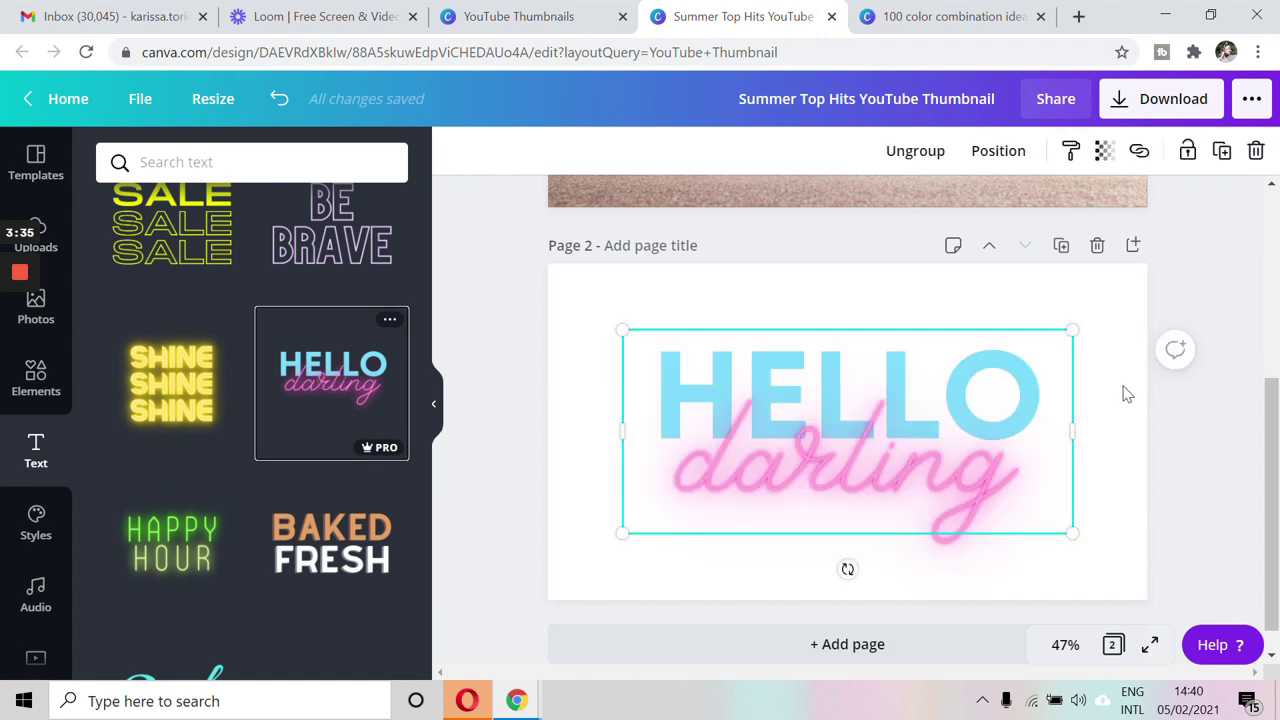
click(886, 303)
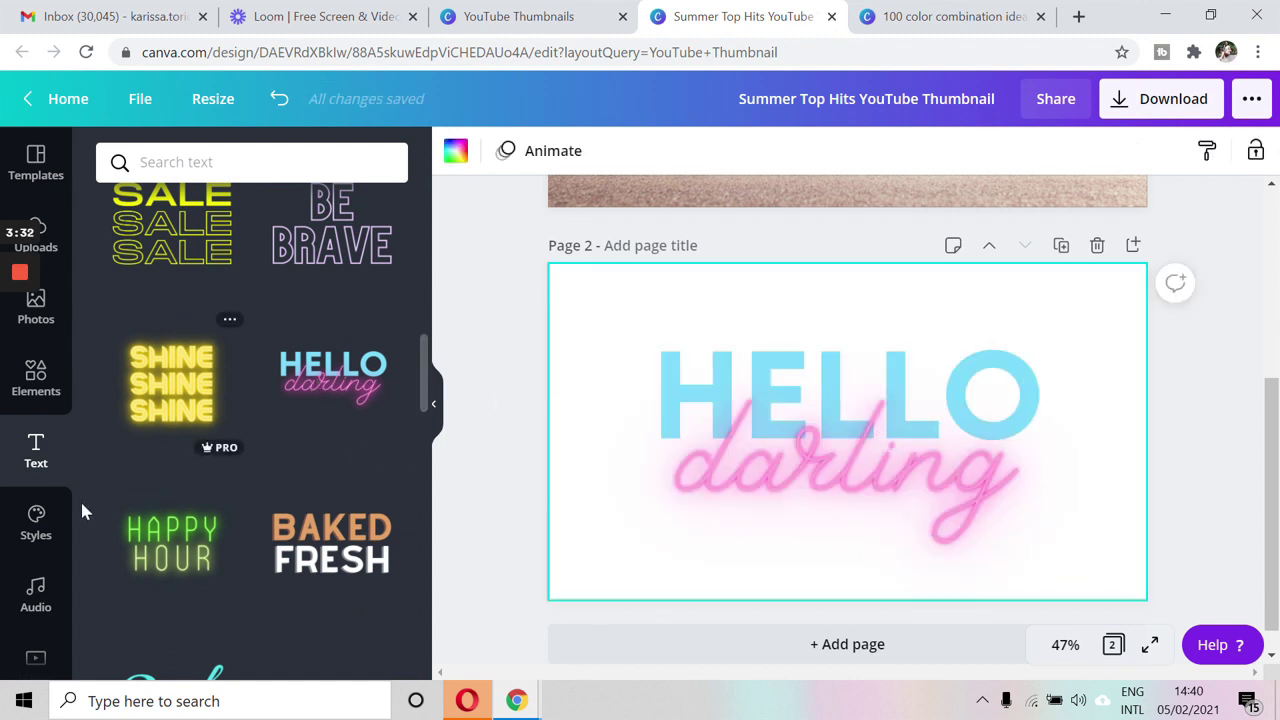
Place the uploaded woman portrait photo onto page 2.
click(36, 525)
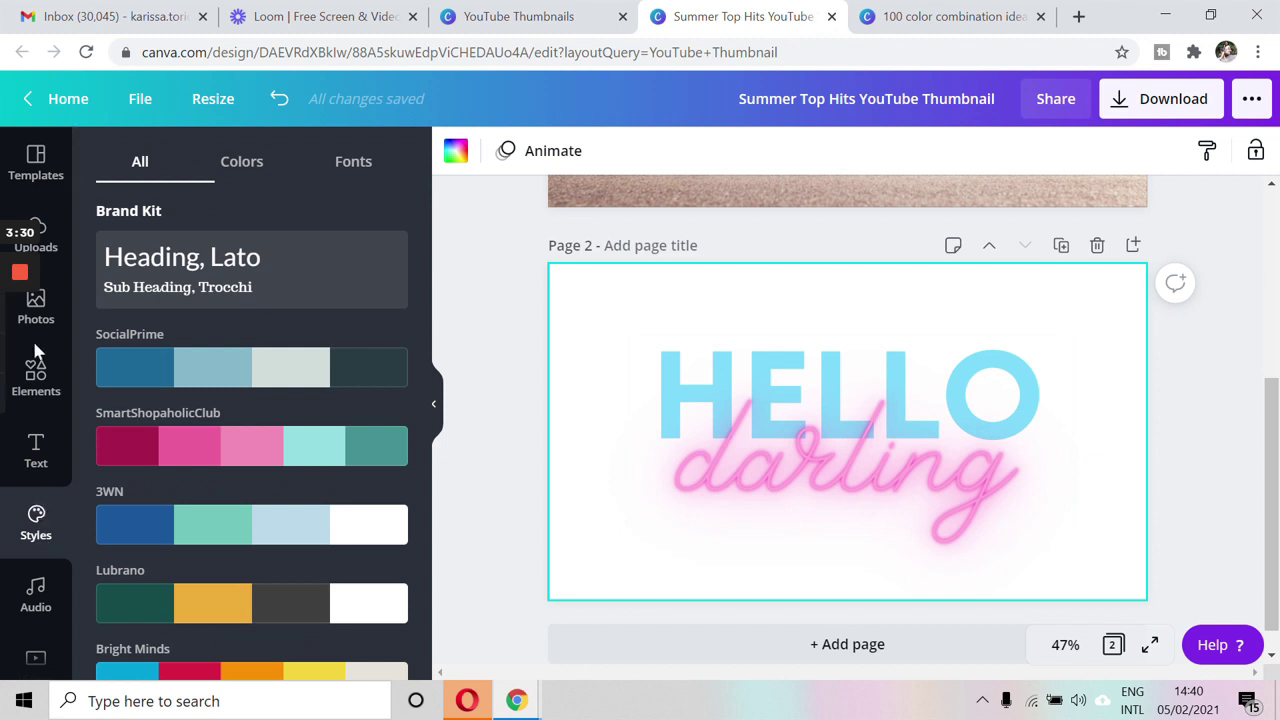
click(52, 398)
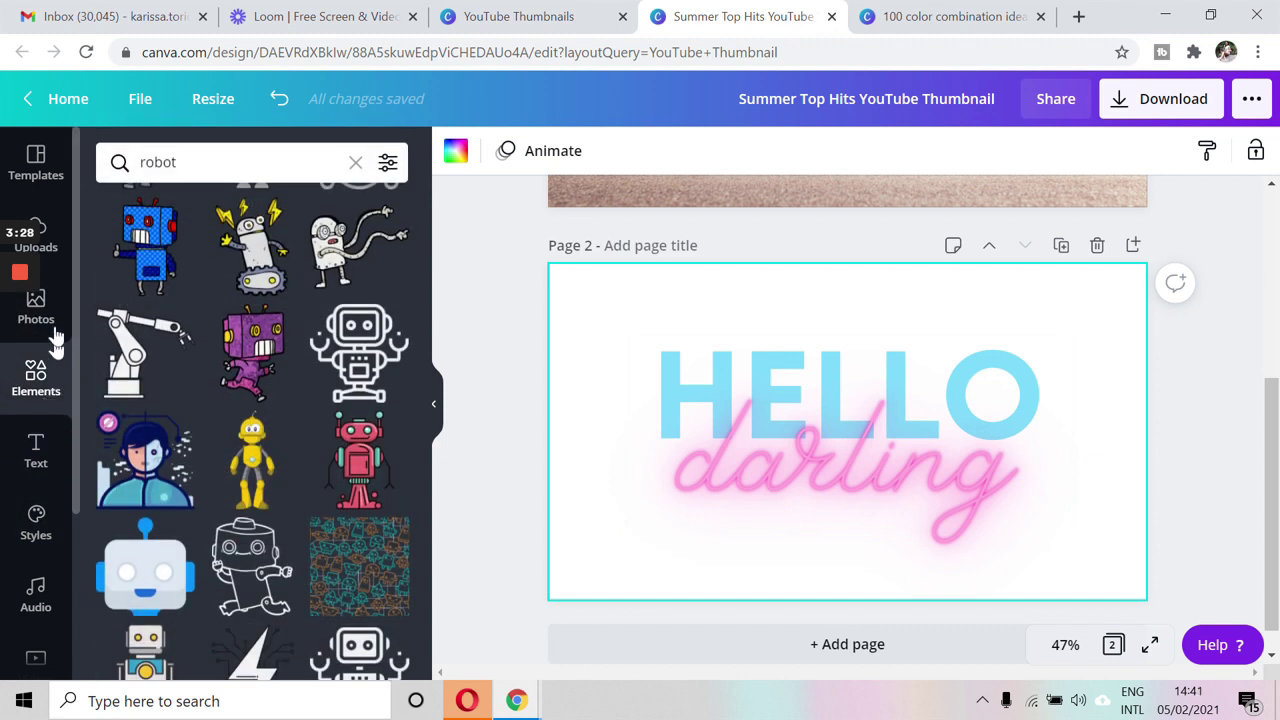
click(40, 240)
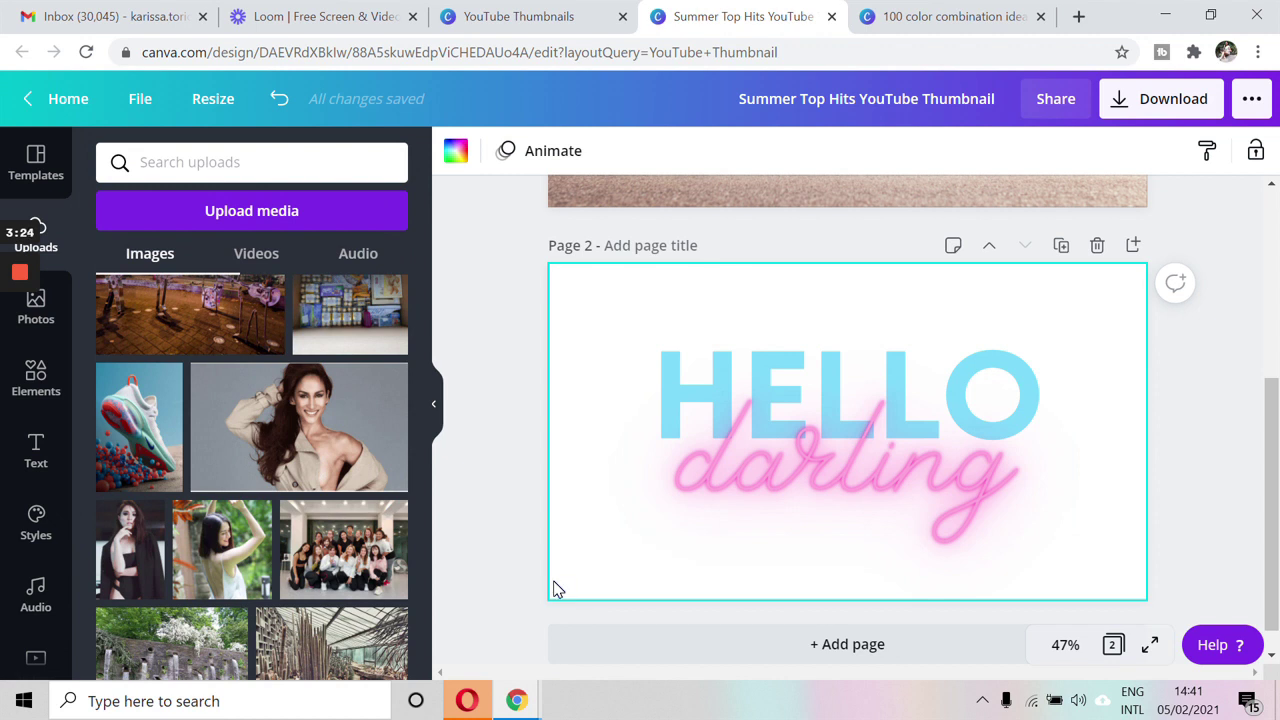
click(348, 460)
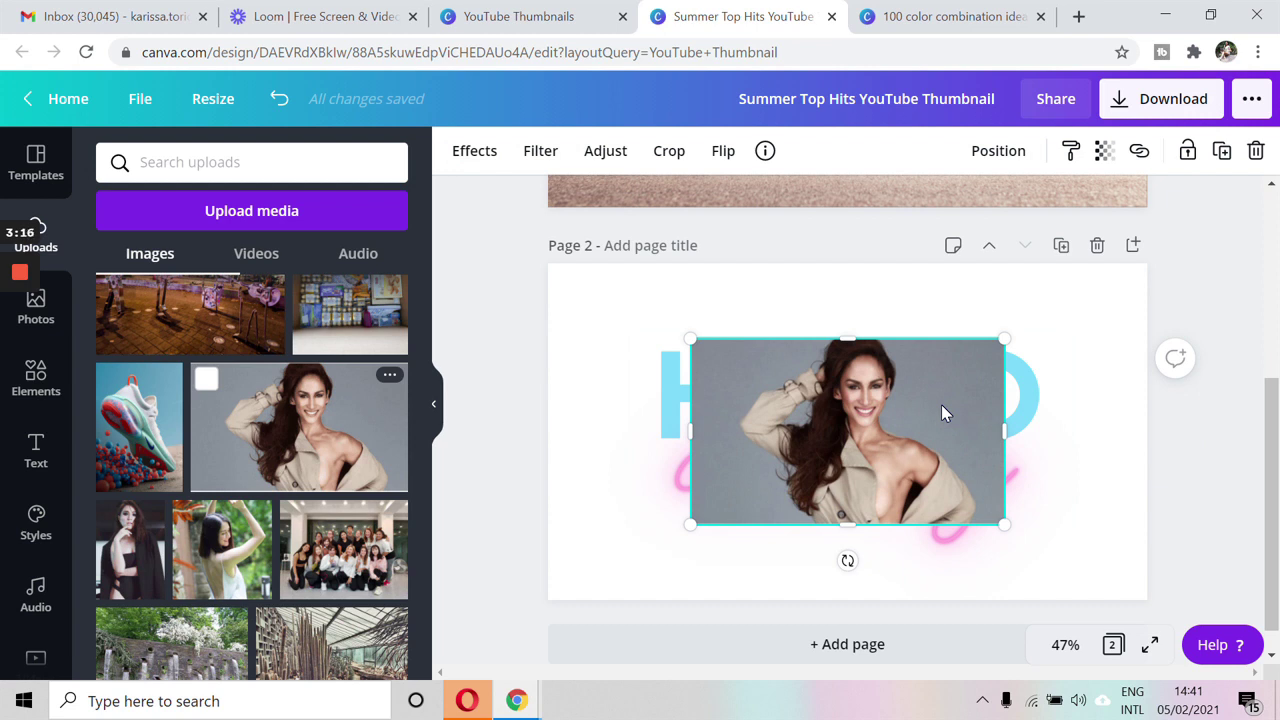
Remove the portrait's background with Background Remover, then enlarge it and shift it left.
drag(941, 404, 788, 480)
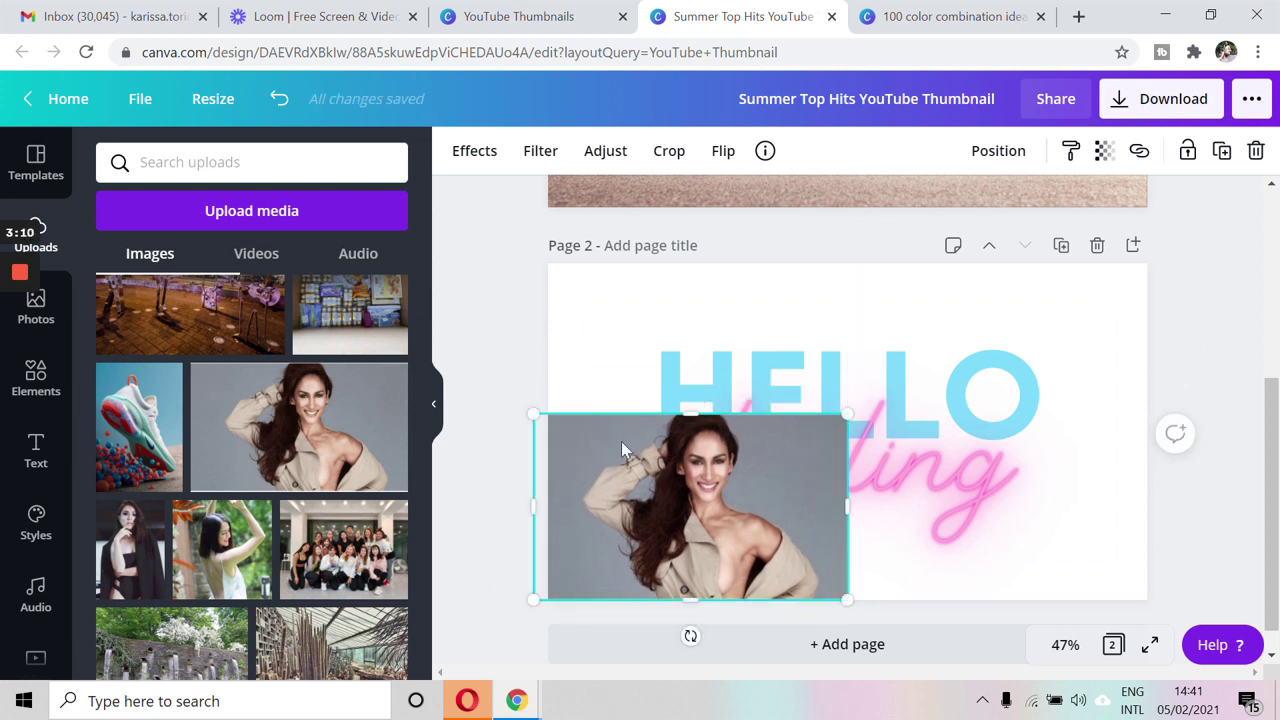
click(468, 158)
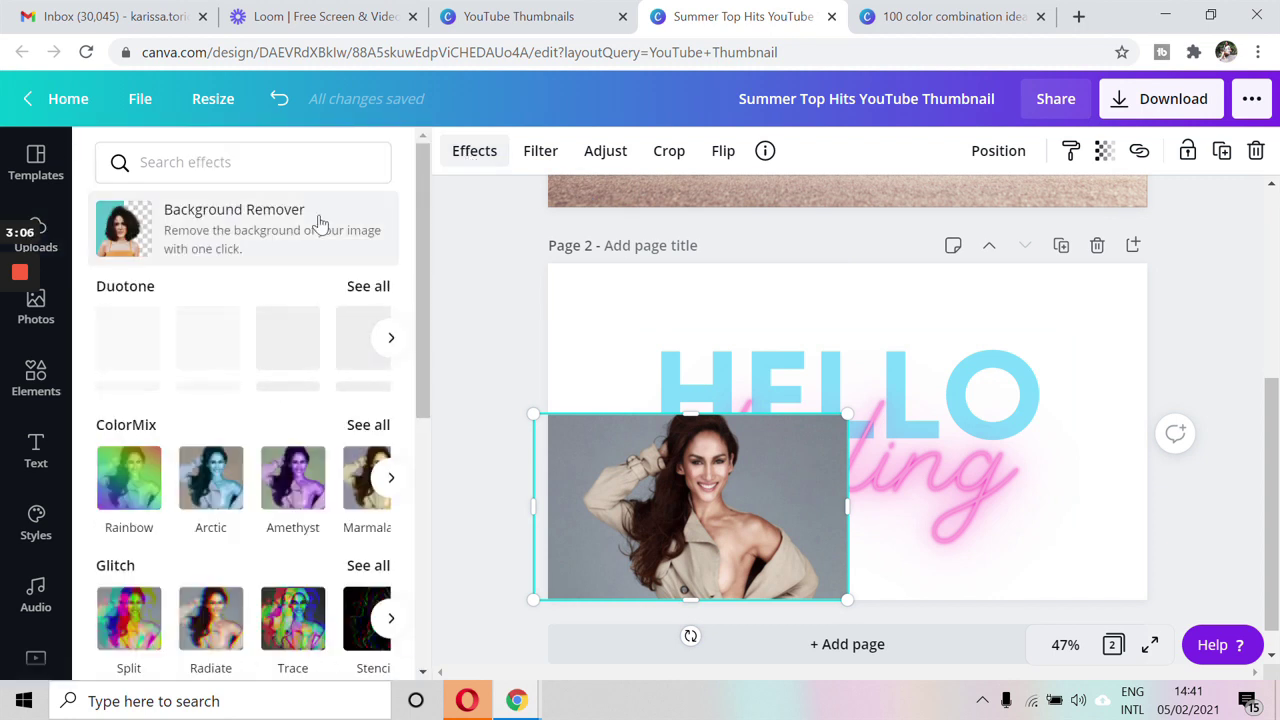
click(222, 249)
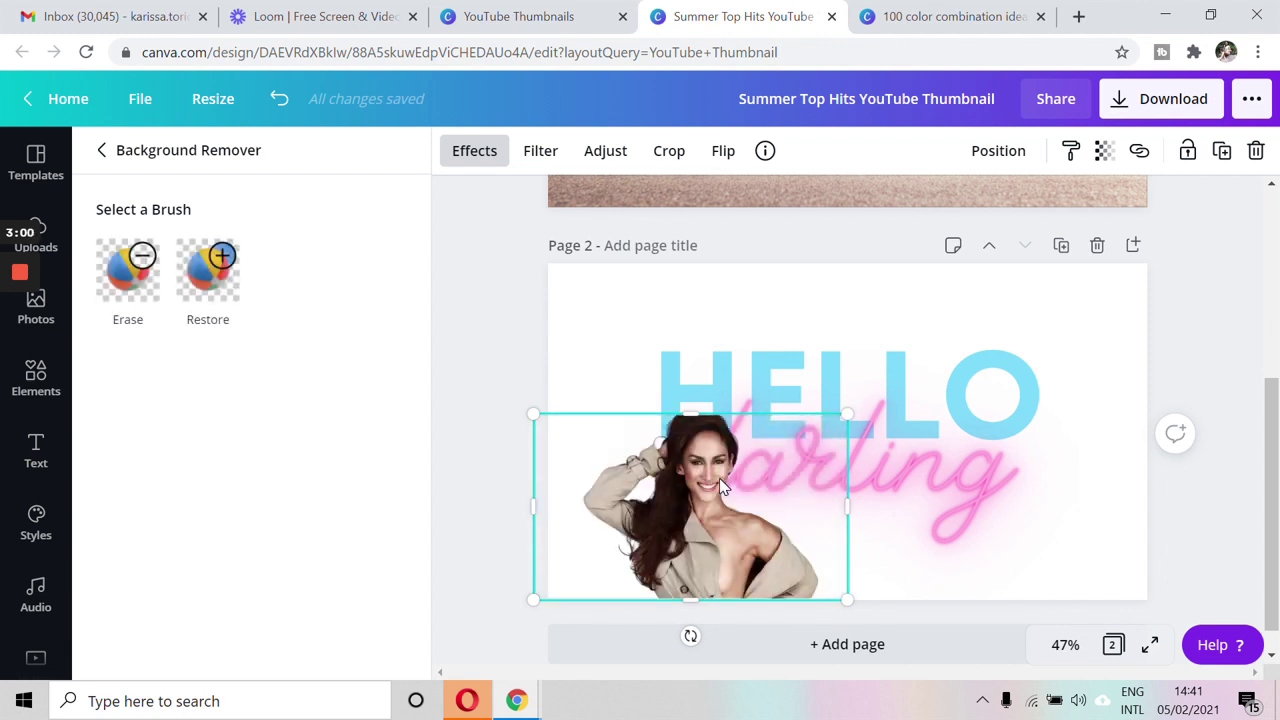
drag(852, 408, 1063, 220)
drag(794, 404, 715, 405)
click(1115, 420)
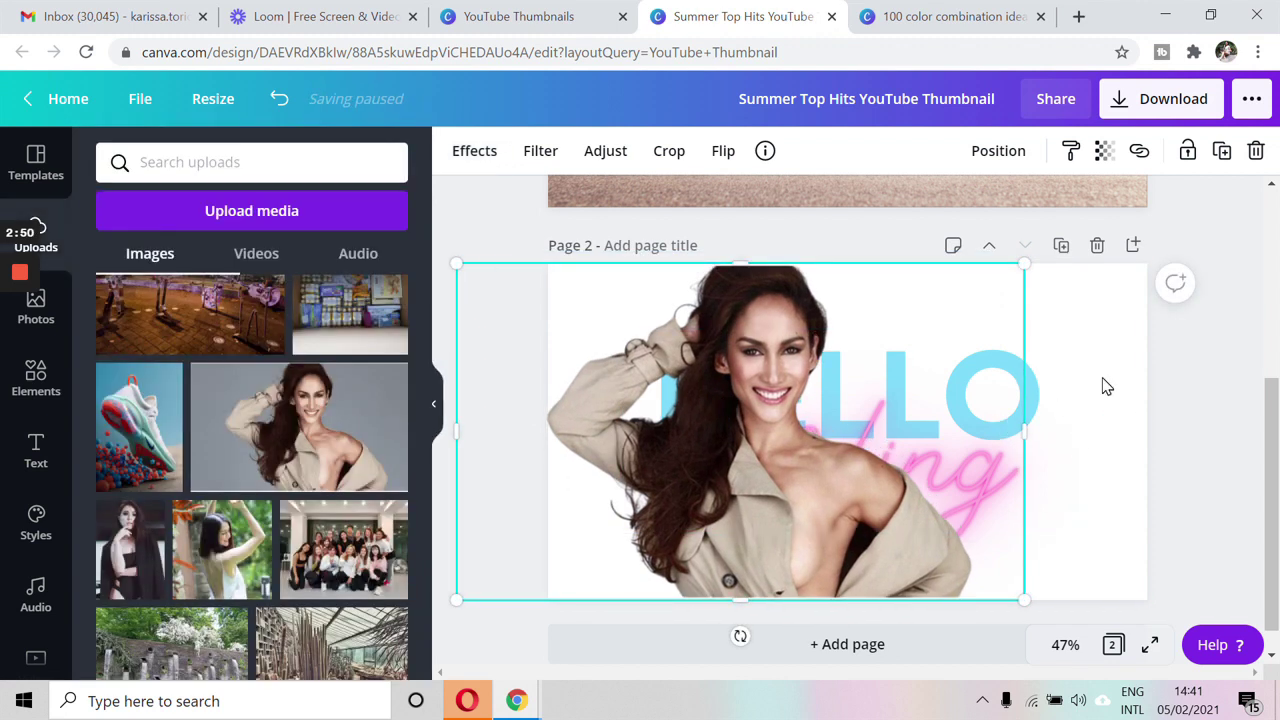
Bring the HELLO darling text forward in front of the portrait.
click(1127, 347)
click(1003, 428)
click(1068, 413)
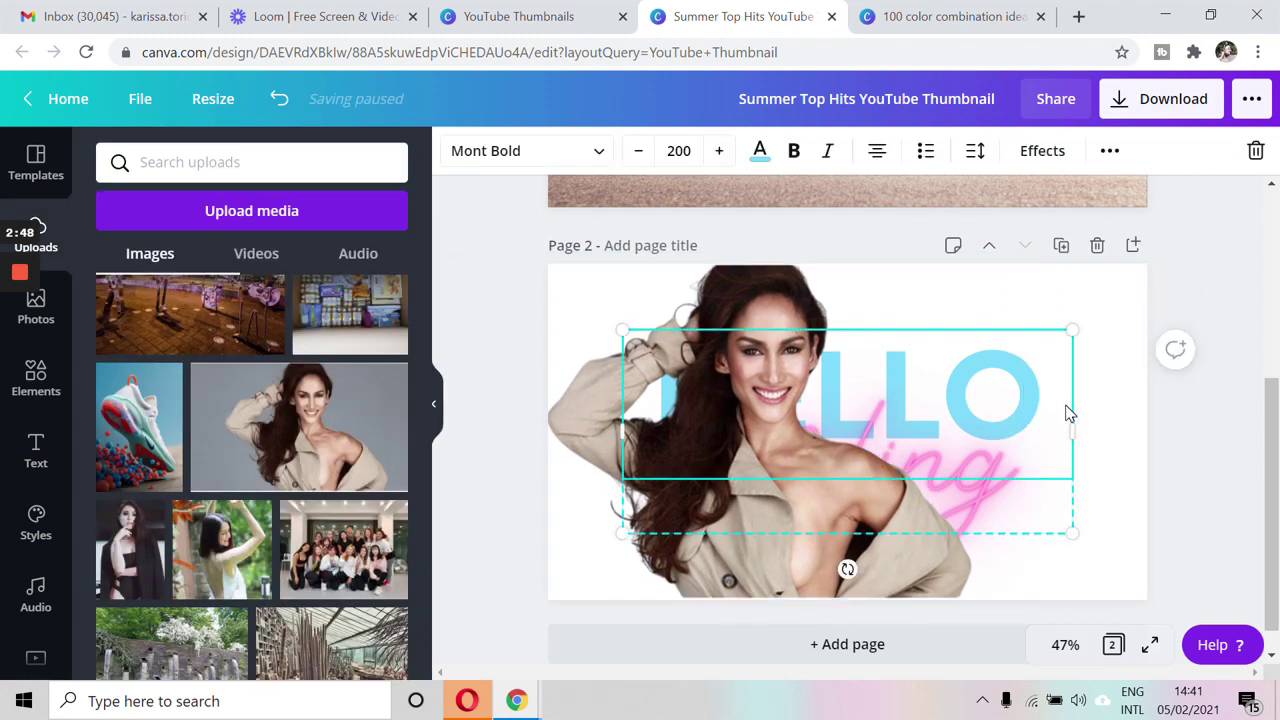
click(1110, 151)
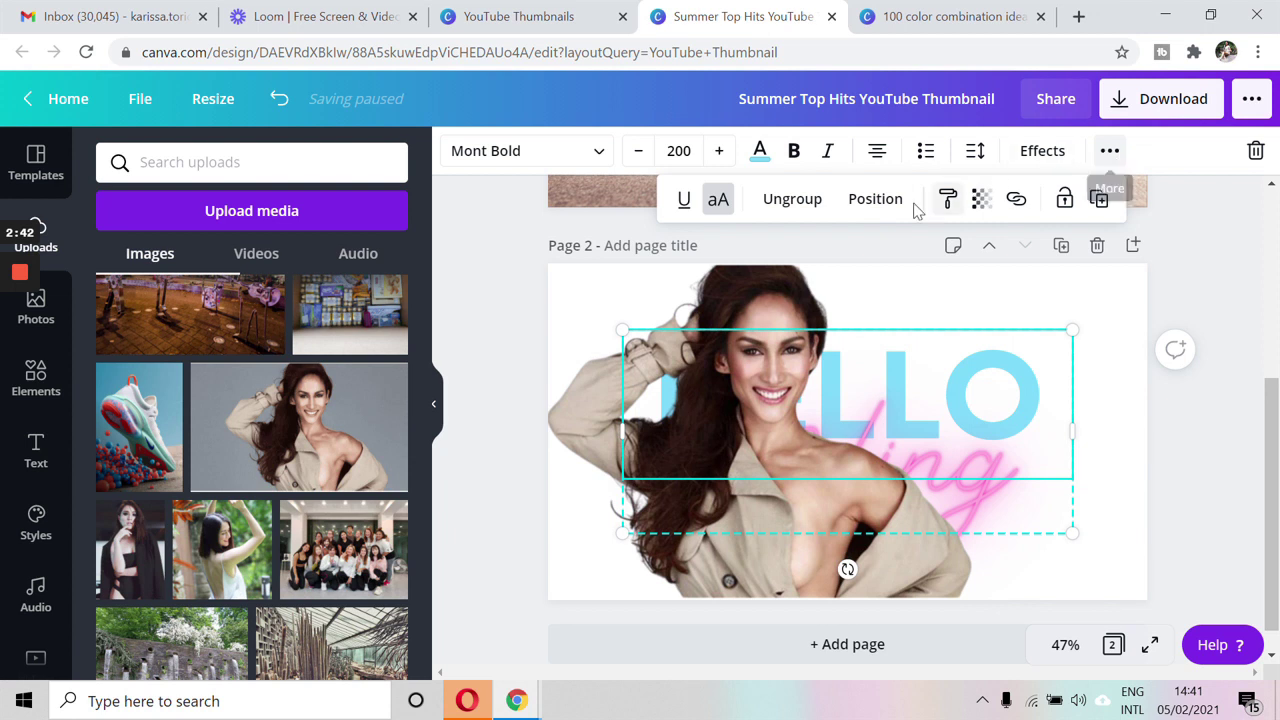
click(882, 204)
click(618, 270)
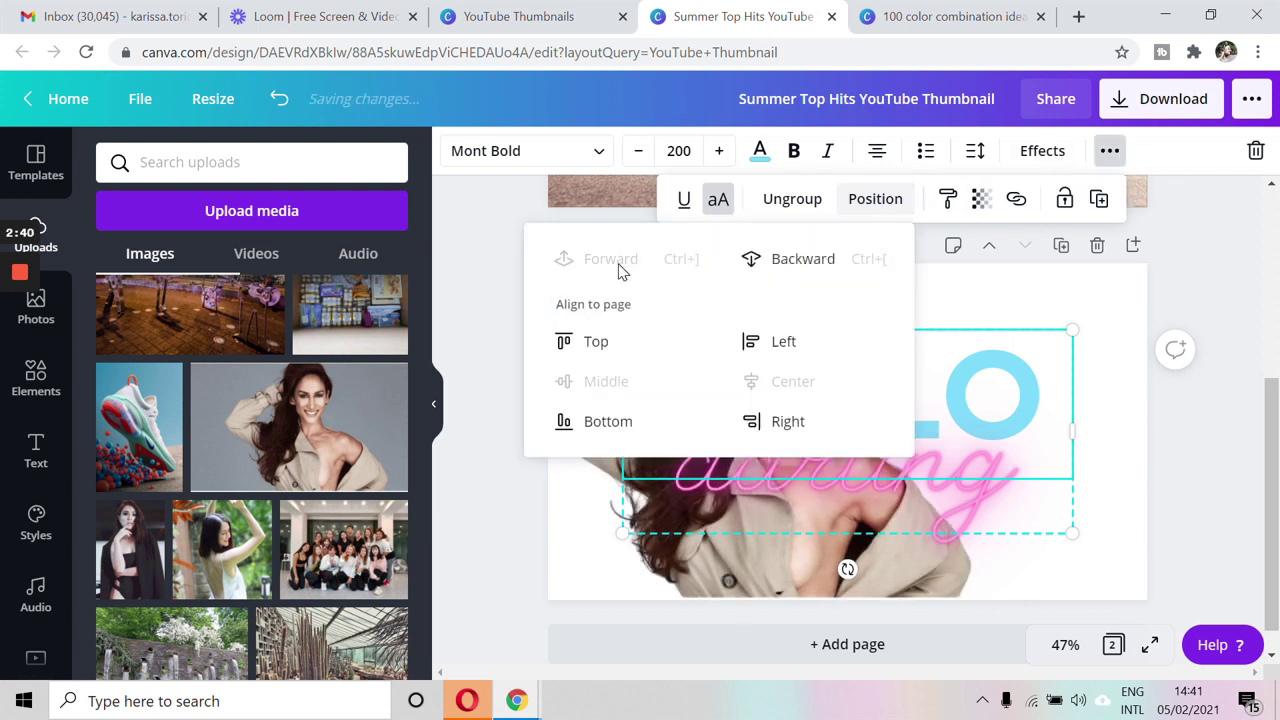
click(1160, 340)
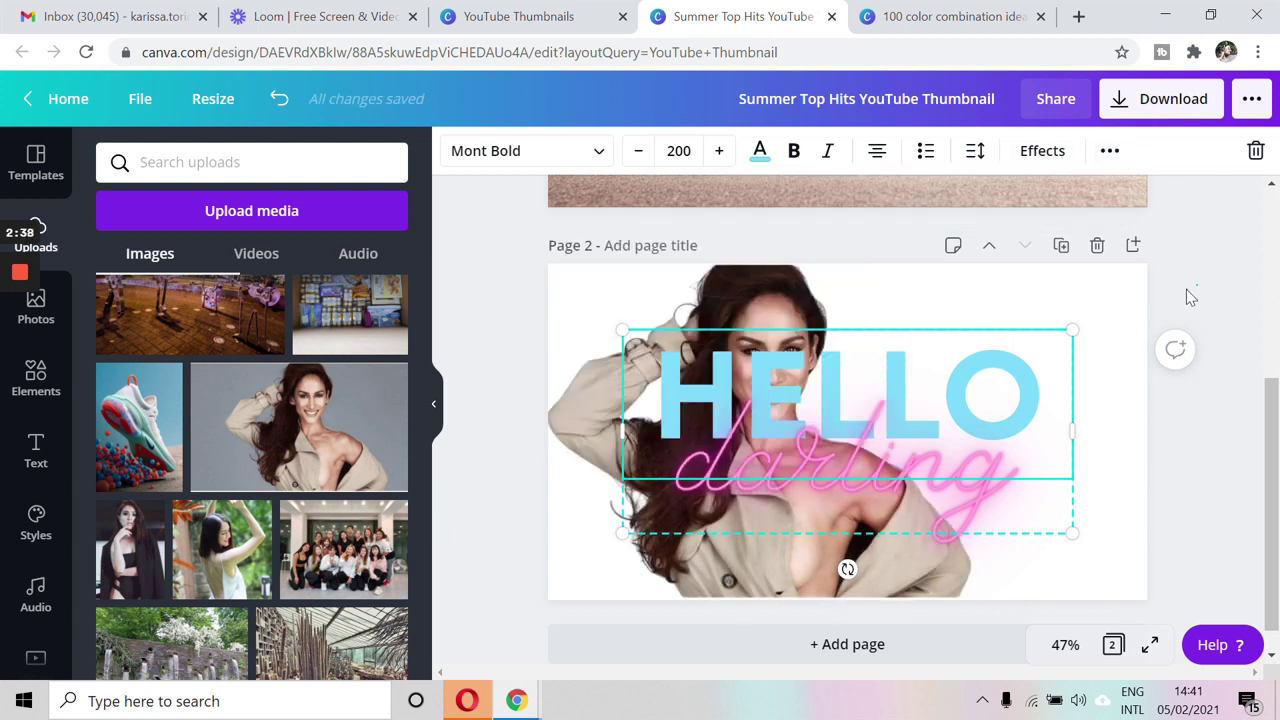
Move the HELLO darling text up-right and the portrait further left and slightly down.
click(931, 419)
drag(931, 419, 986, 360)
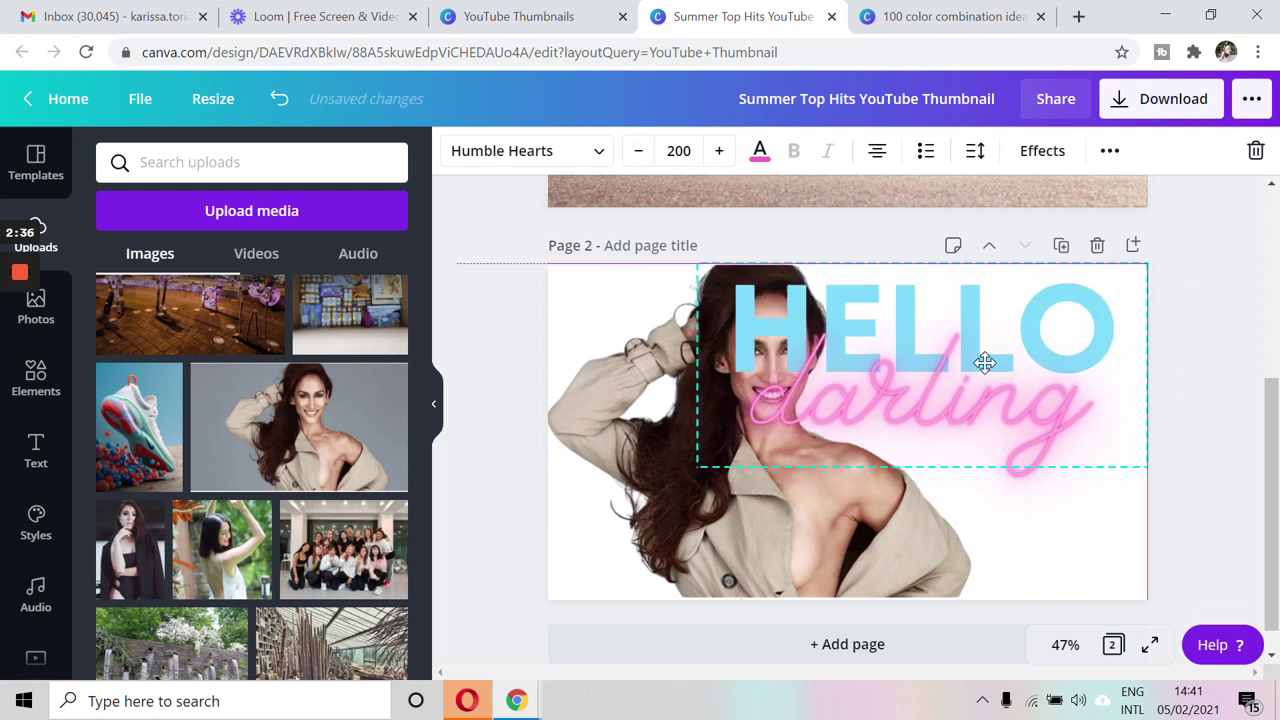
click(619, 494)
drag(710, 520, 646, 506)
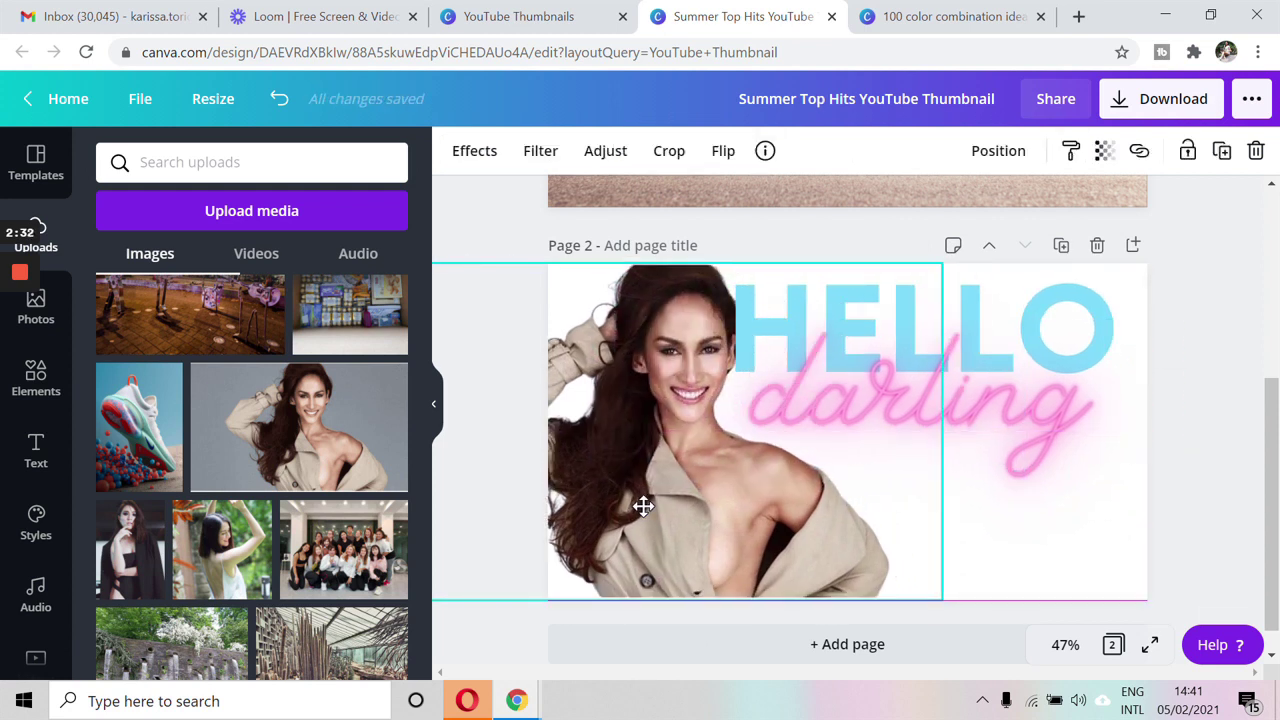
click(1005, 473)
click(715, 558)
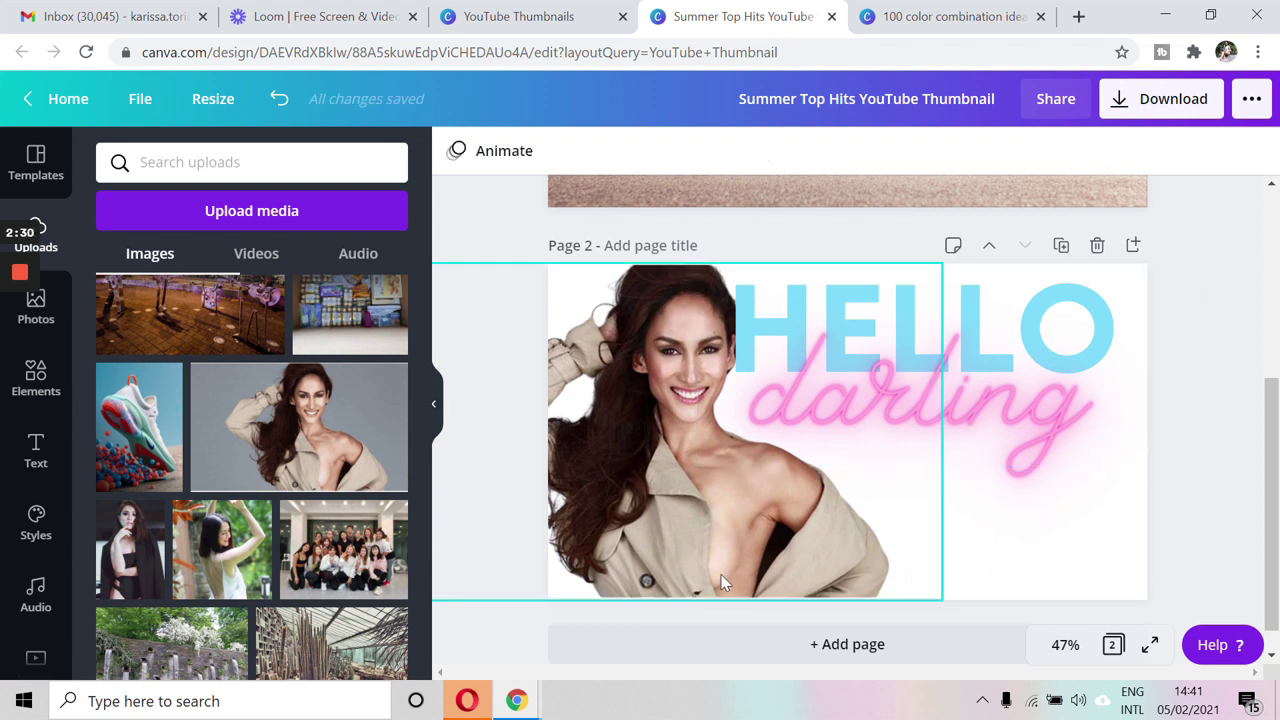
drag(715, 558, 713, 565)
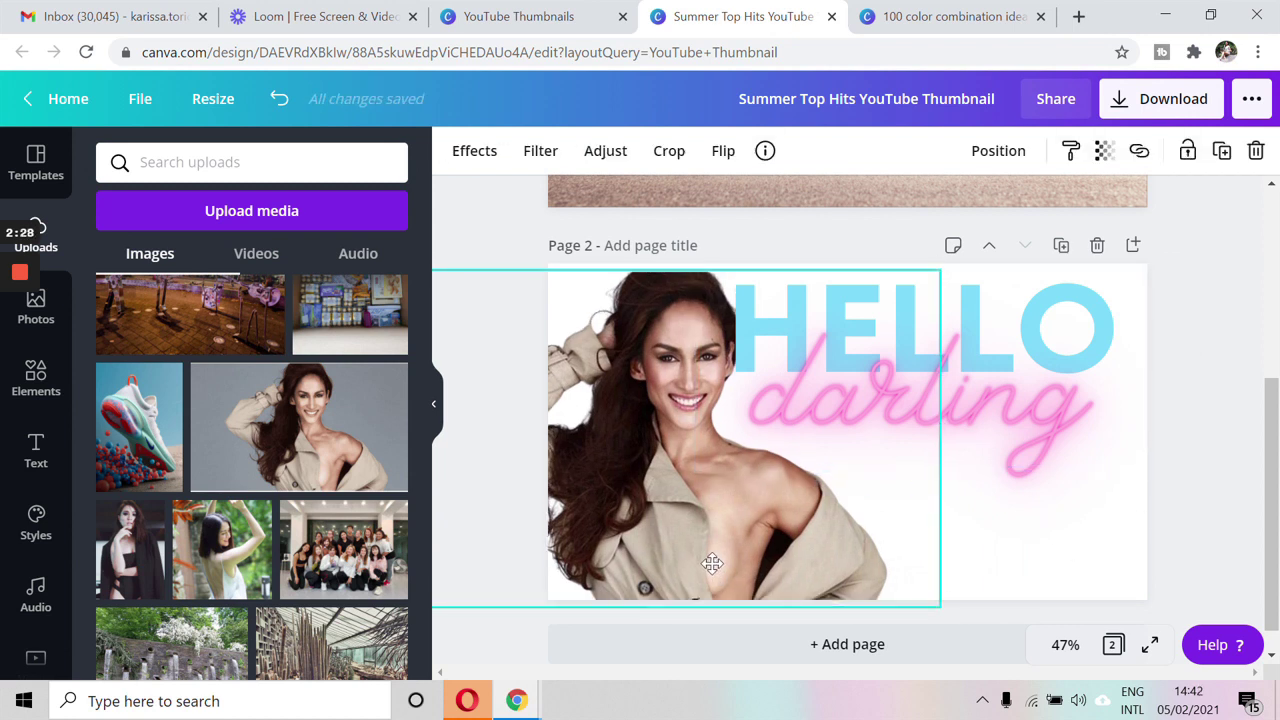
Shrink the HELLO darling text to size 170 and place it at page 2's top right.
drag(971, 434, 985, 476)
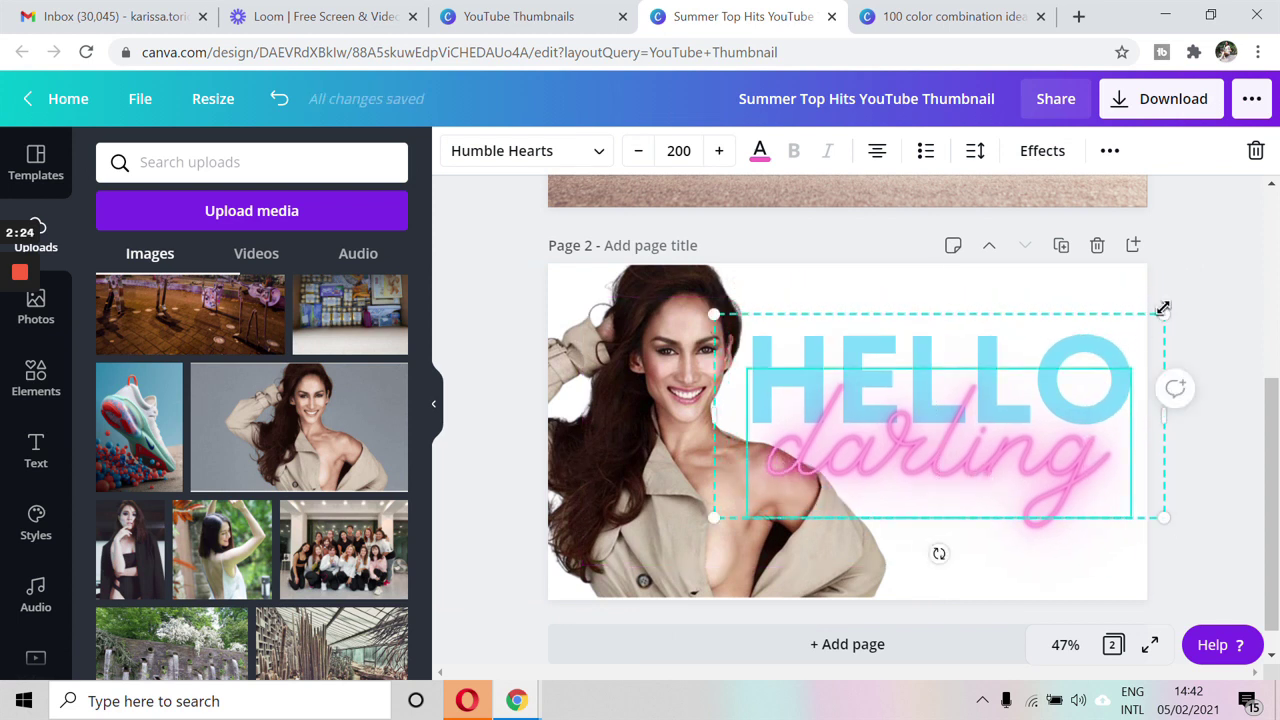
drag(1163, 309, 1097, 345)
click(1037, 300)
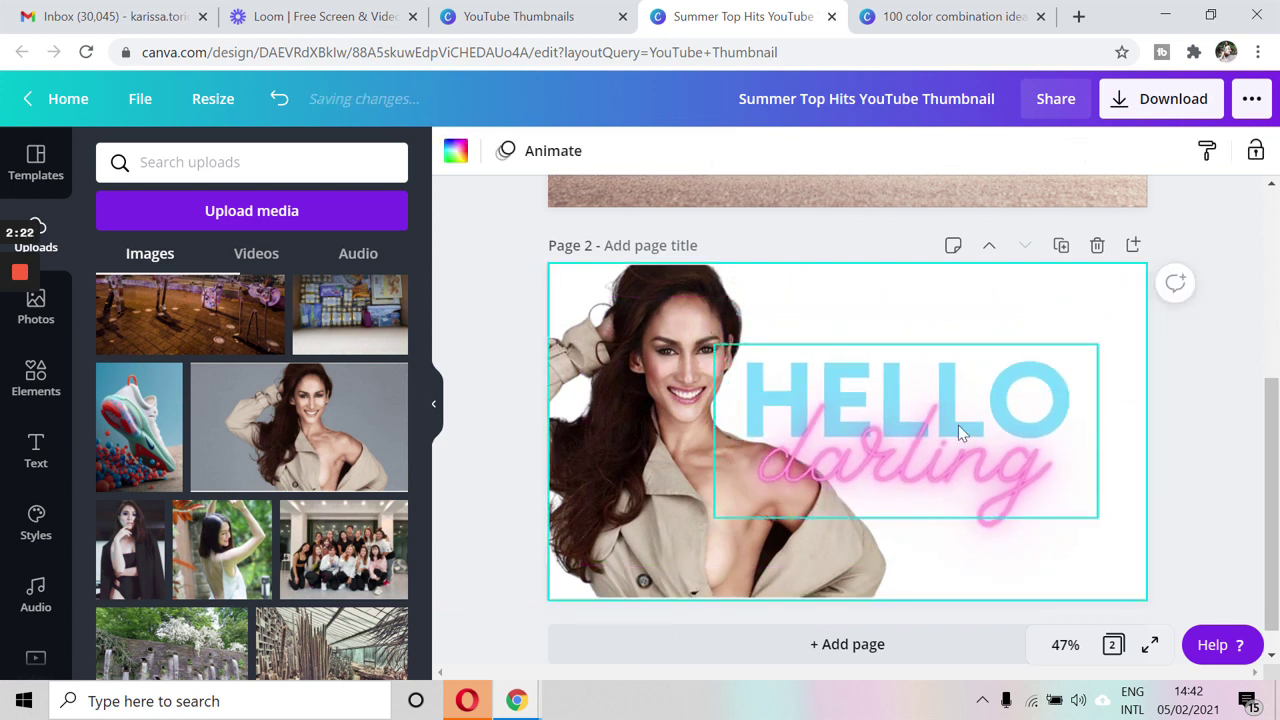
drag(958, 425, 986, 377)
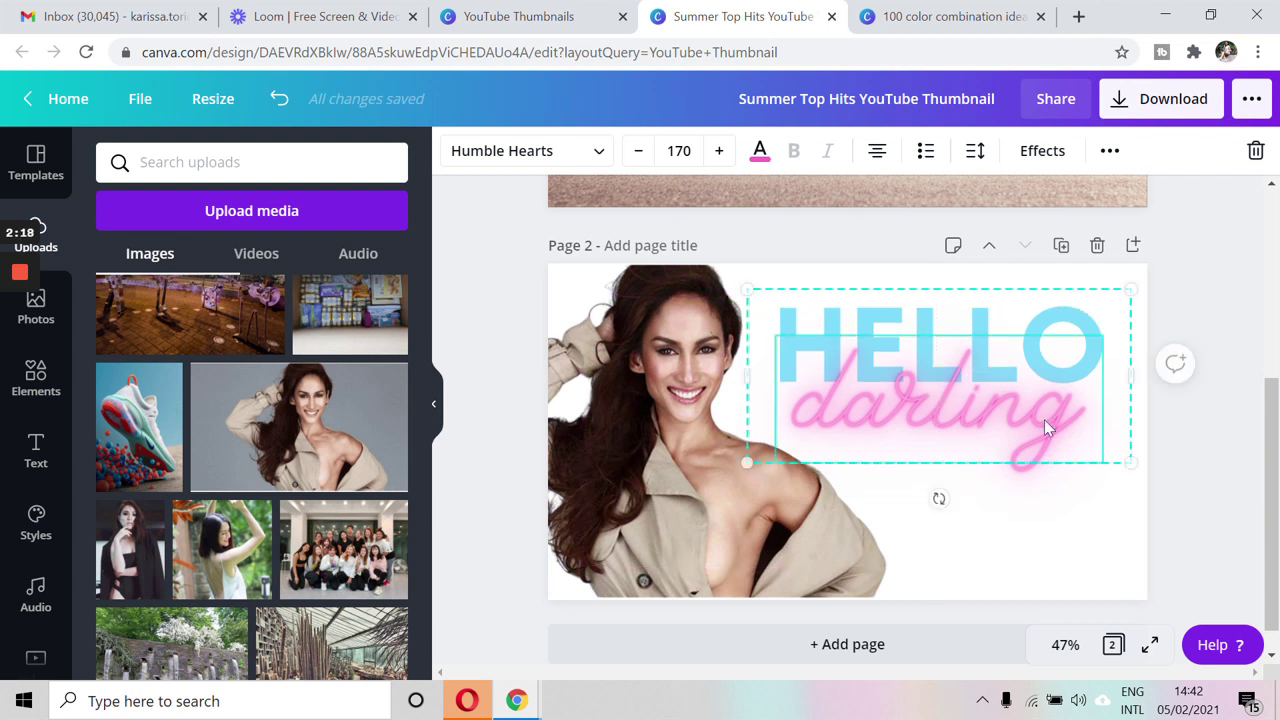
click(1174, 495)
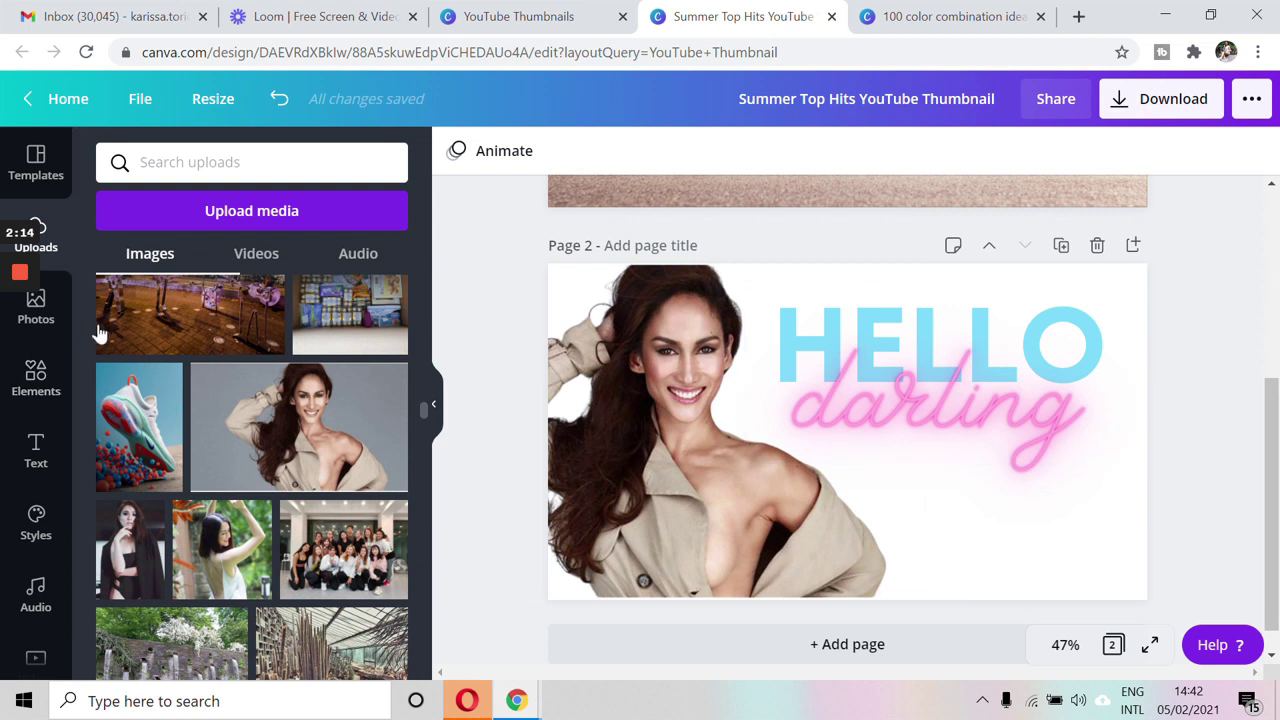
click(40, 385)
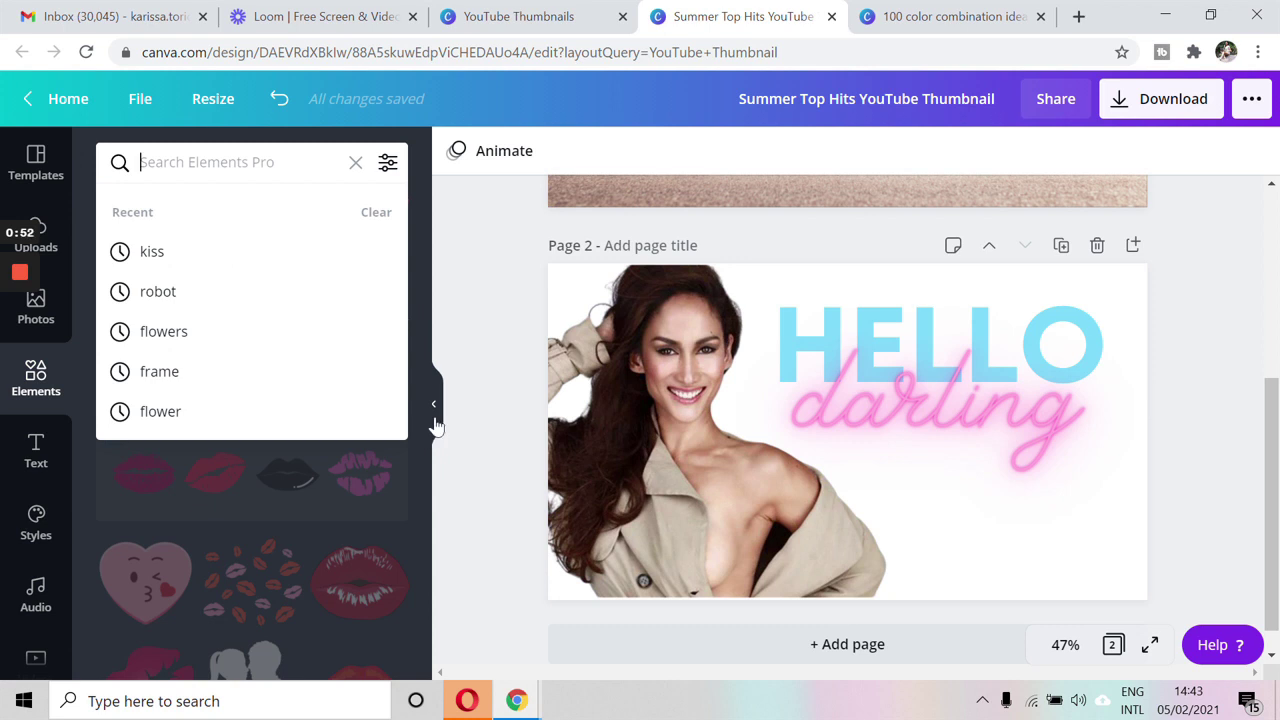
Add the pink lips sticker, shrink it, tilt it clockwise, and place it bottom-right.
click(477, 387)
click(262, 330)
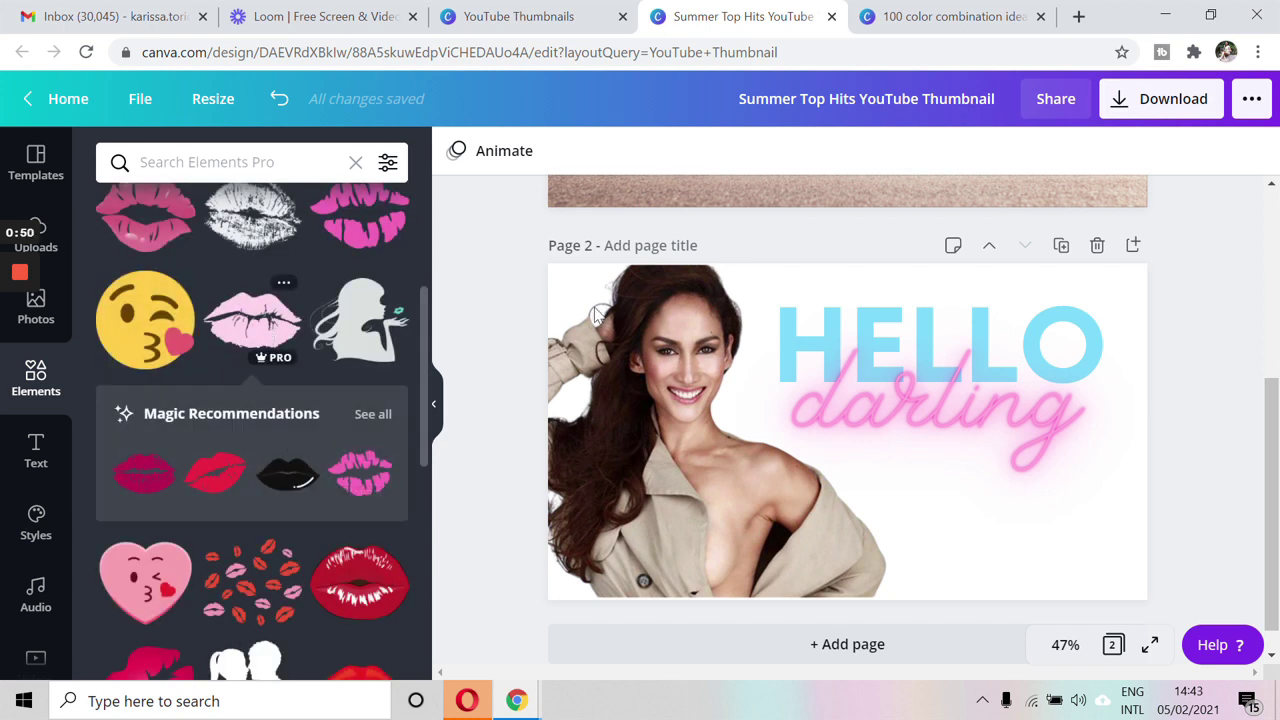
drag(874, 486, 994, 575)
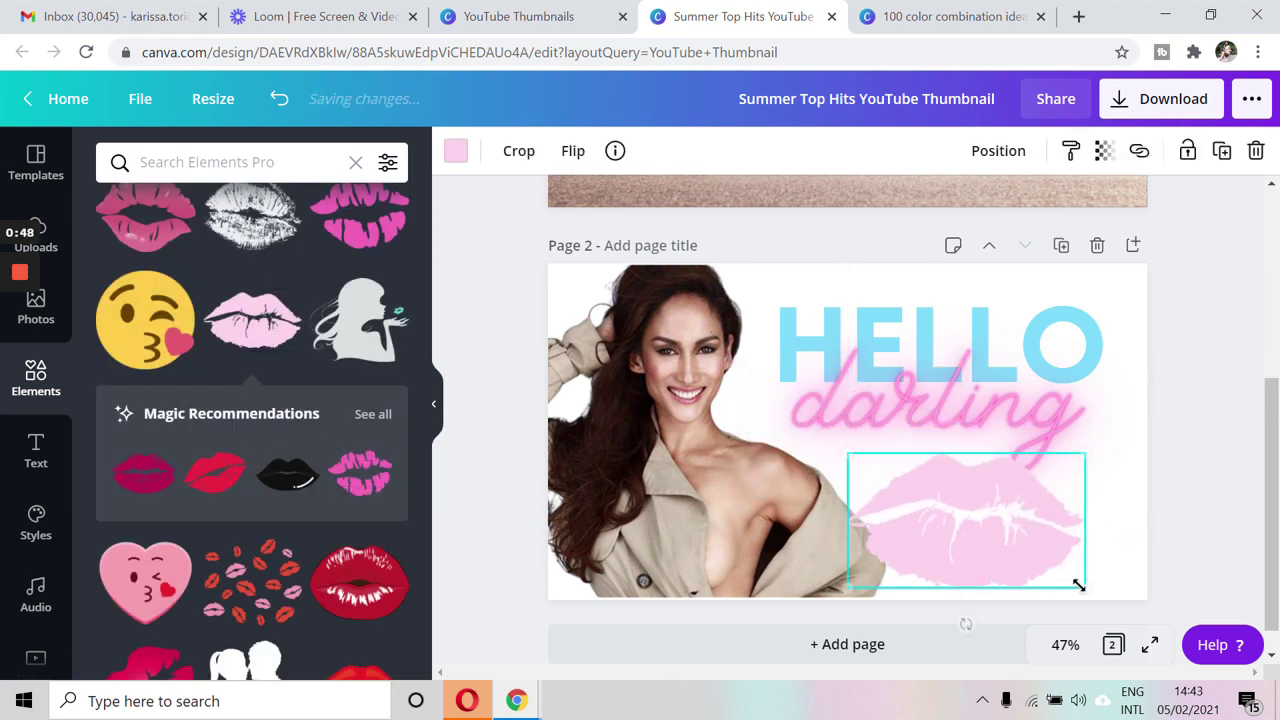
drag(1090, 591, 994, 571)
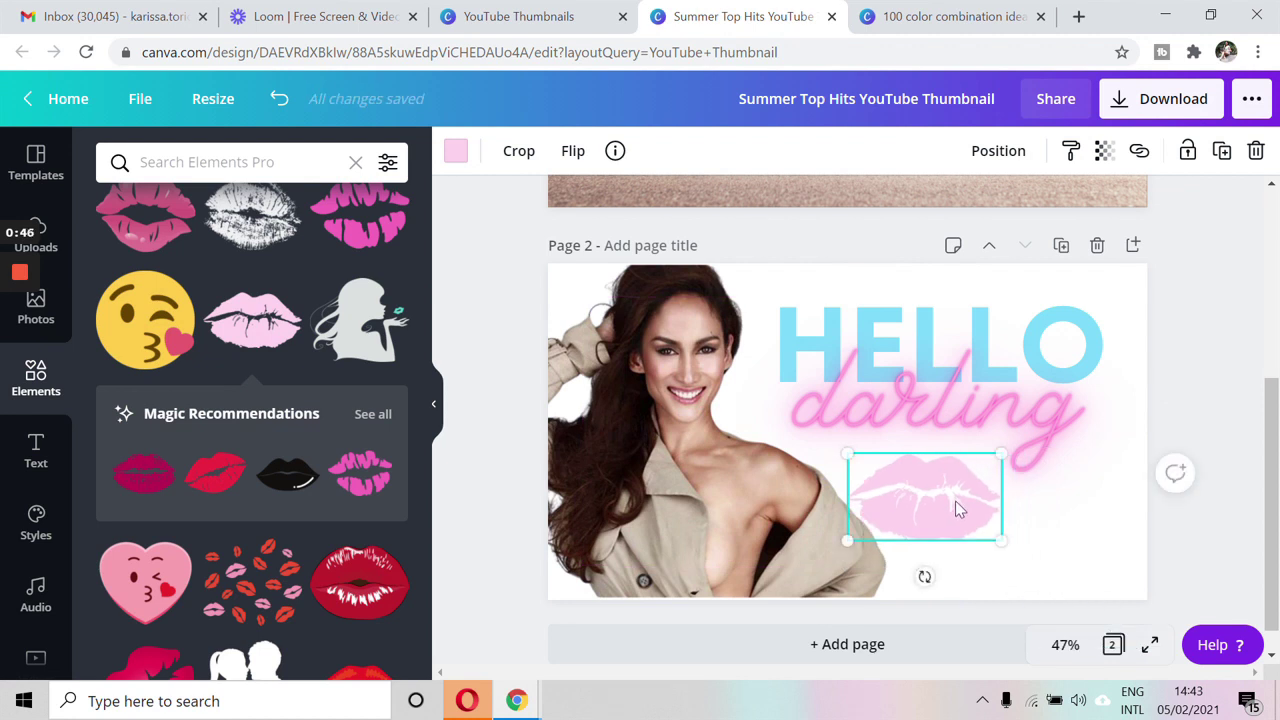
drag(957, 509, 1044, 538)
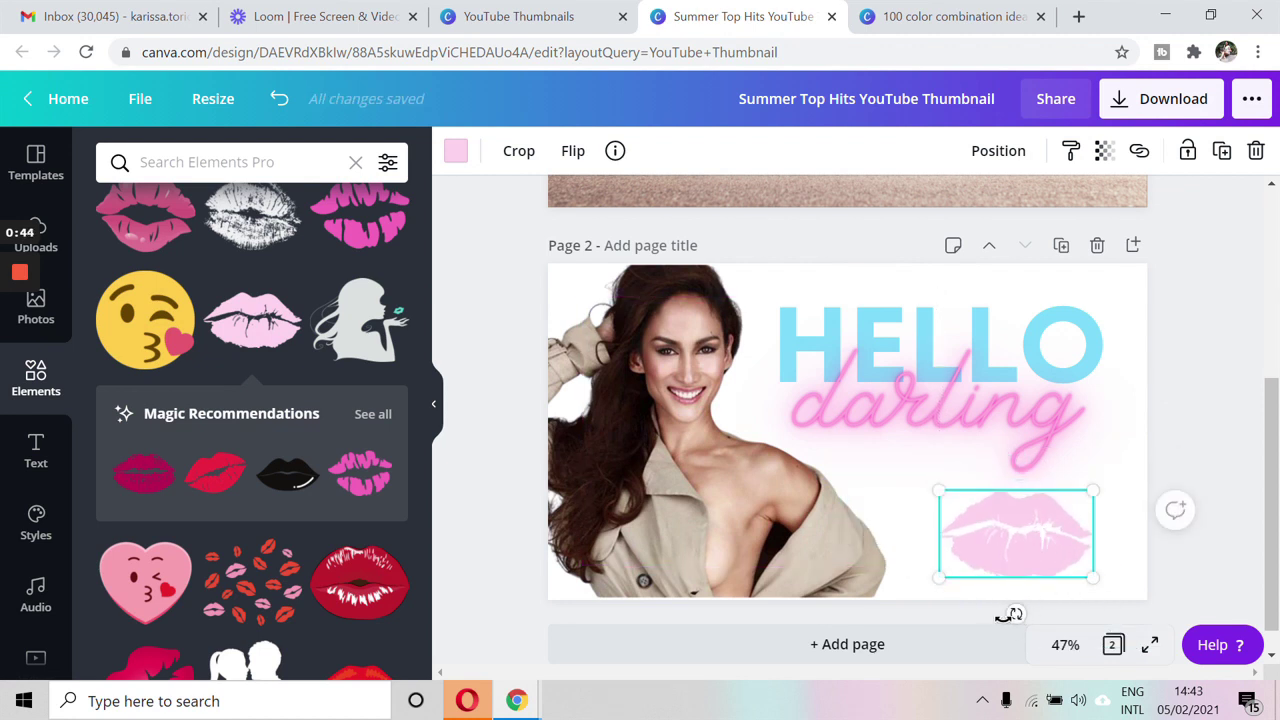
drag(1010, 614, 990, 612)
drag(1014, 543, 1060, 559)
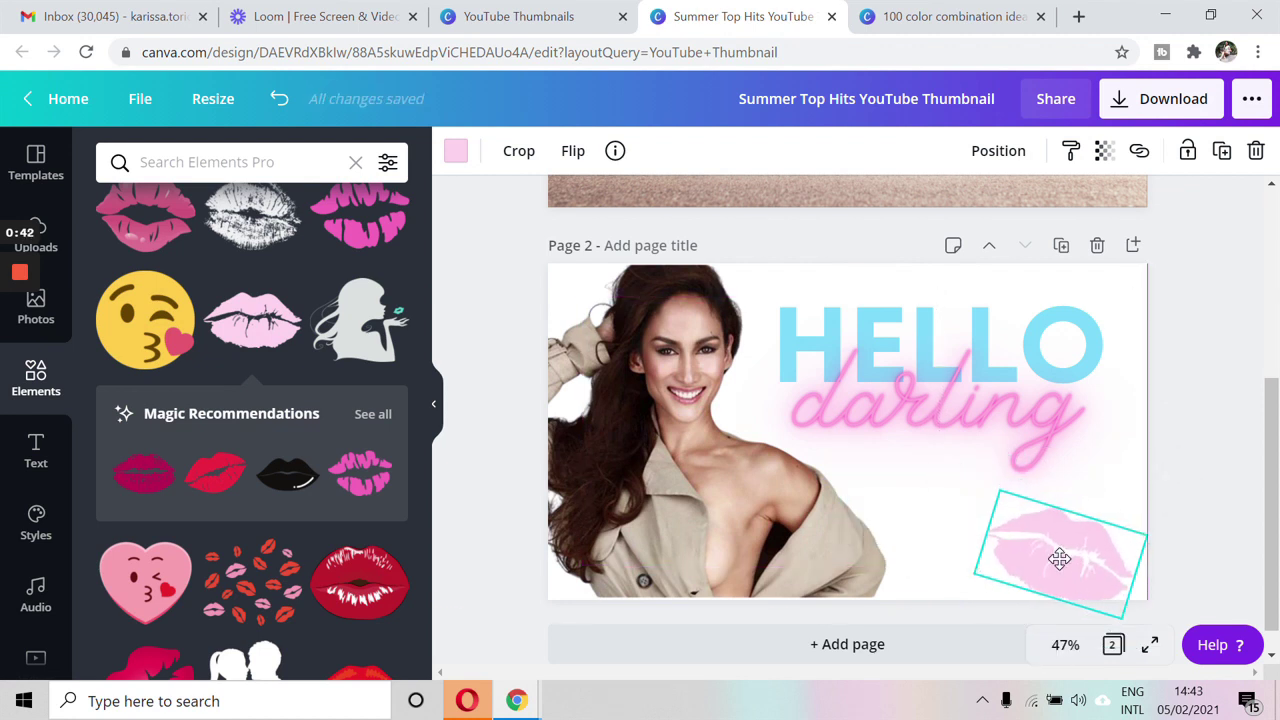
click(1220, 390)
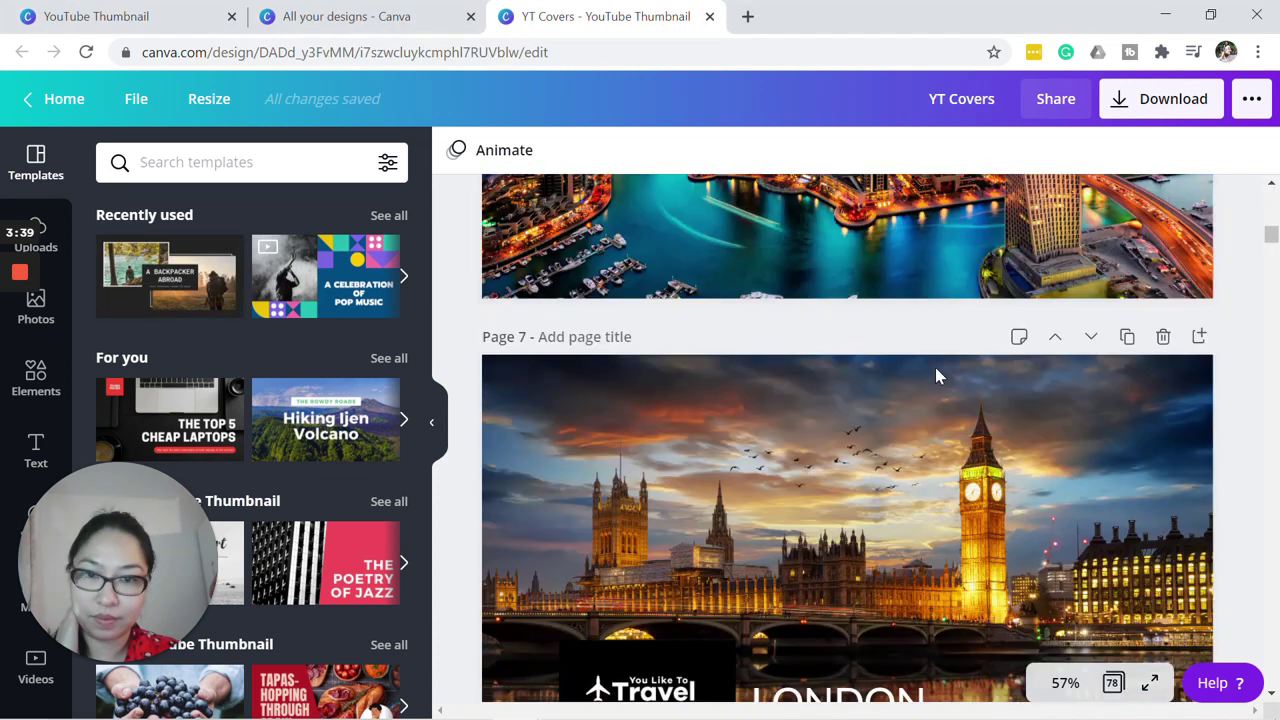
Scroll through the YT Covers pages and select the page 5 Dubai drone-shot photo.
scroll(935, 370, up, 5)
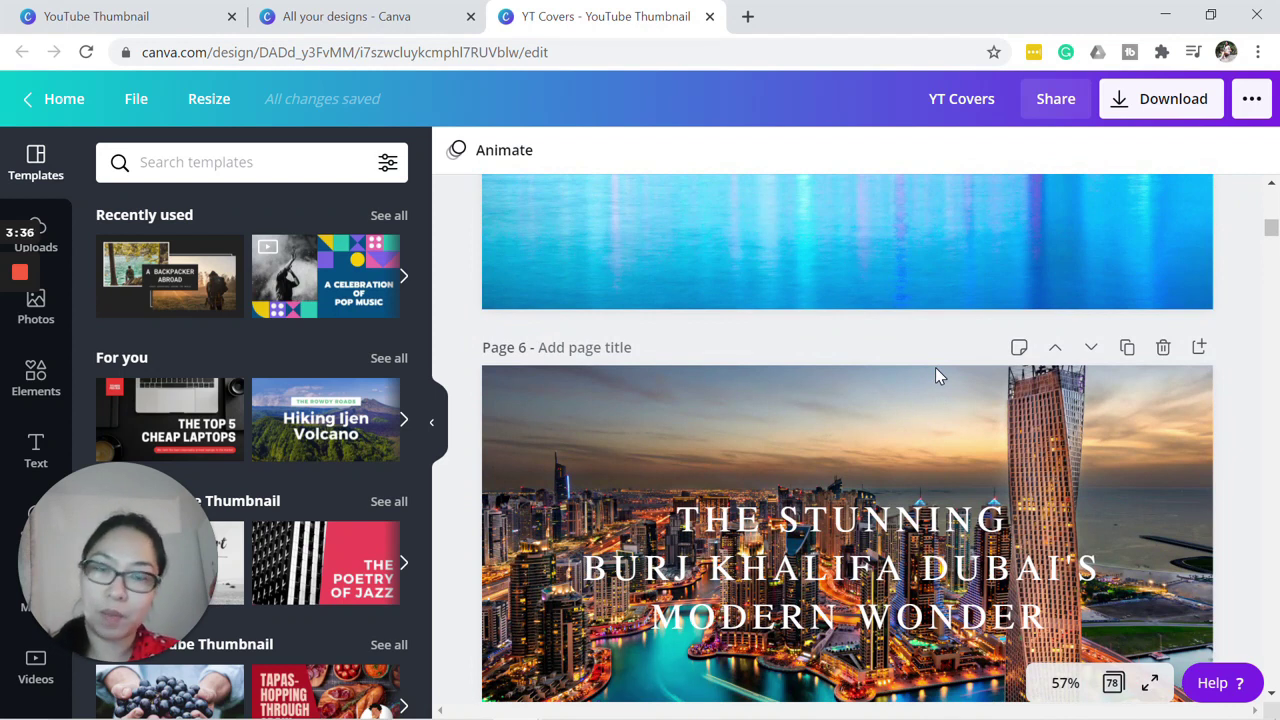
scroll(937, 374, up, 3)
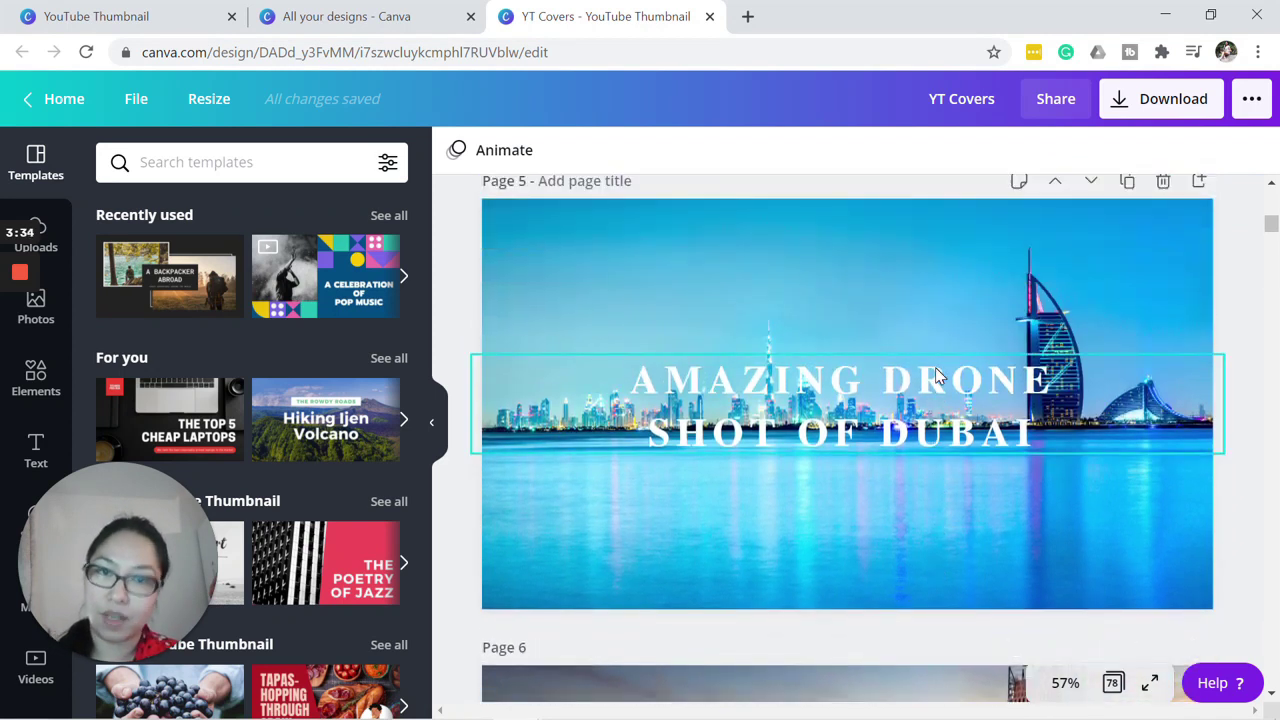
scroll(937, 375, up, 2)
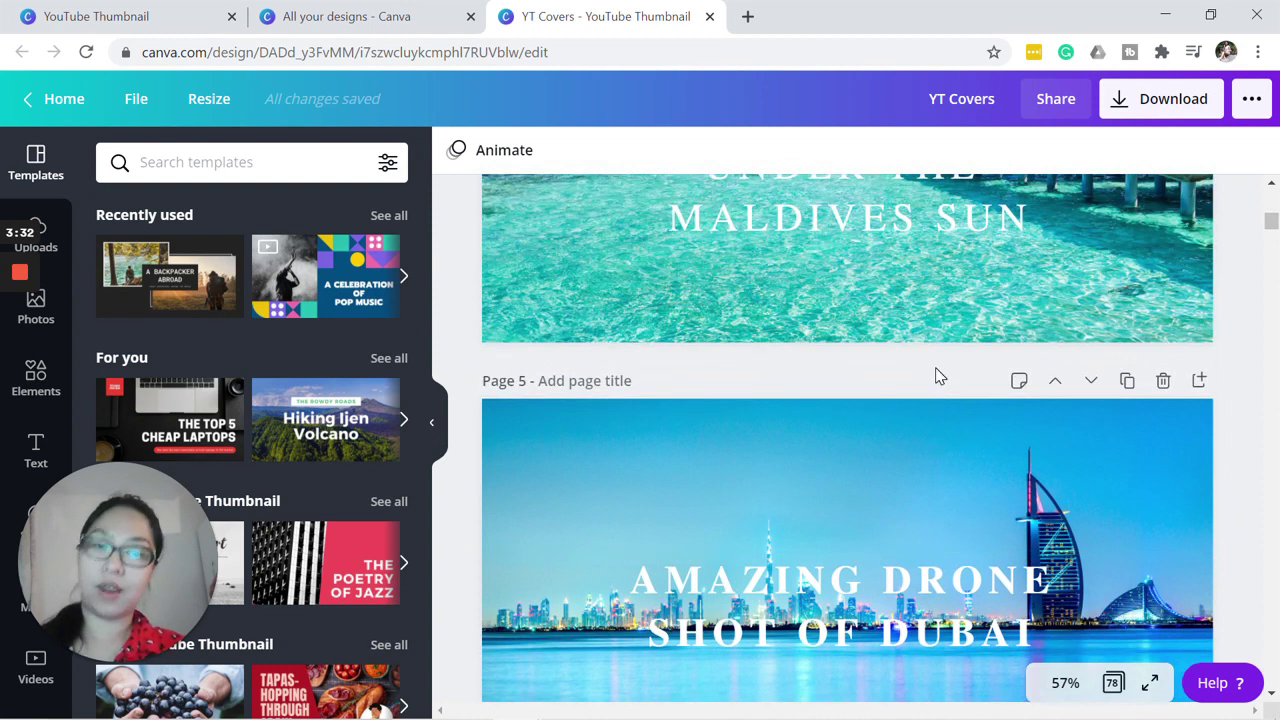
scroll(937, 374, up, 2)
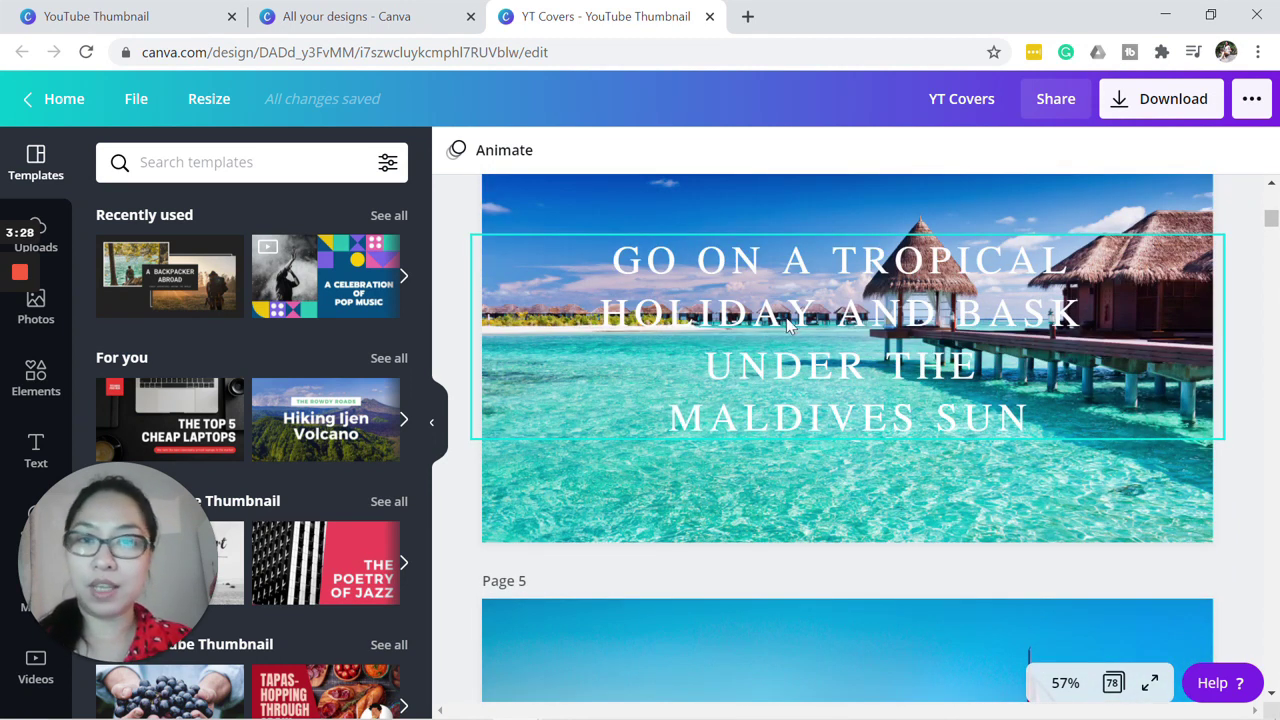
scroll(790, 322, down, 4)
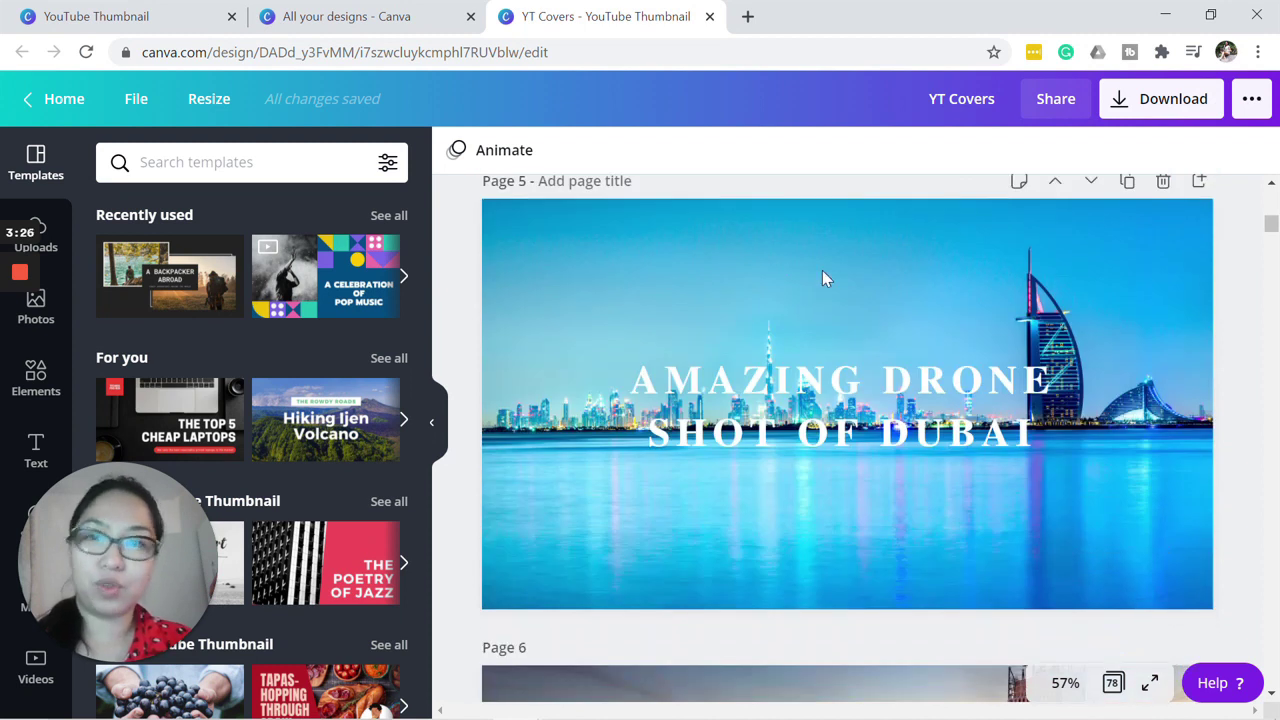
click(822, 271)
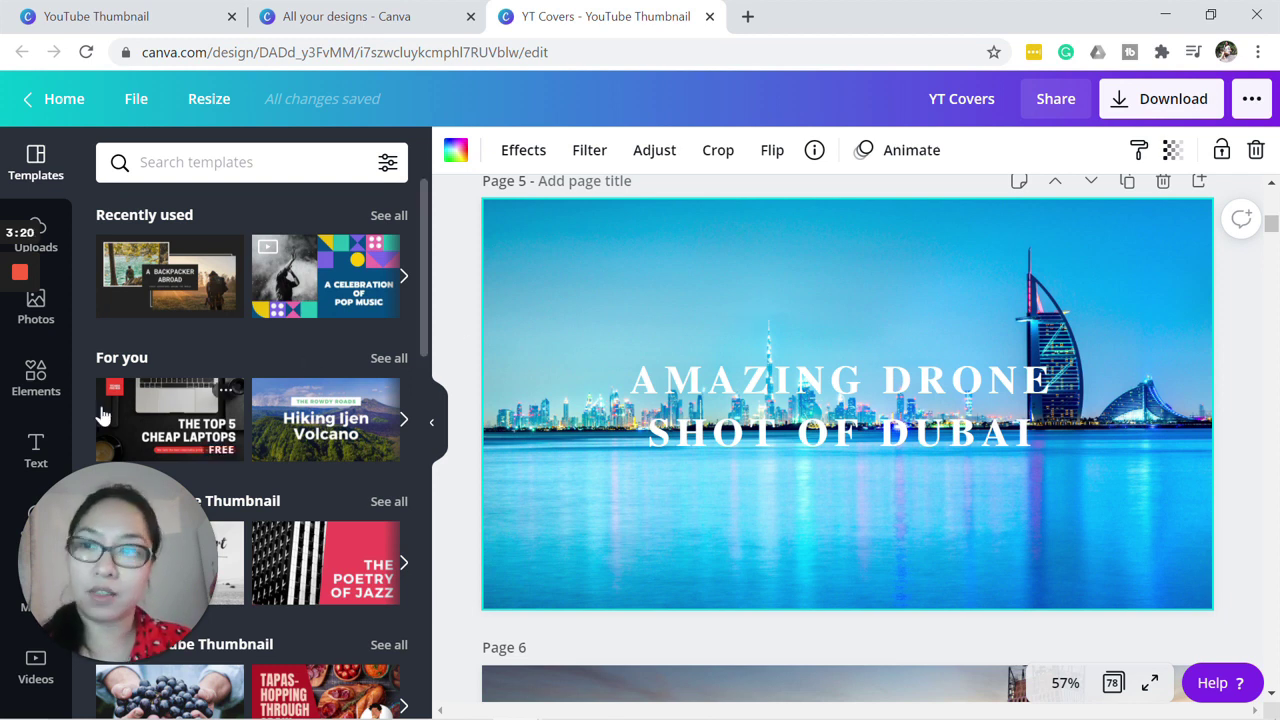
Search the stock Photos library for 'dubai skyline'.
click(40, 330)
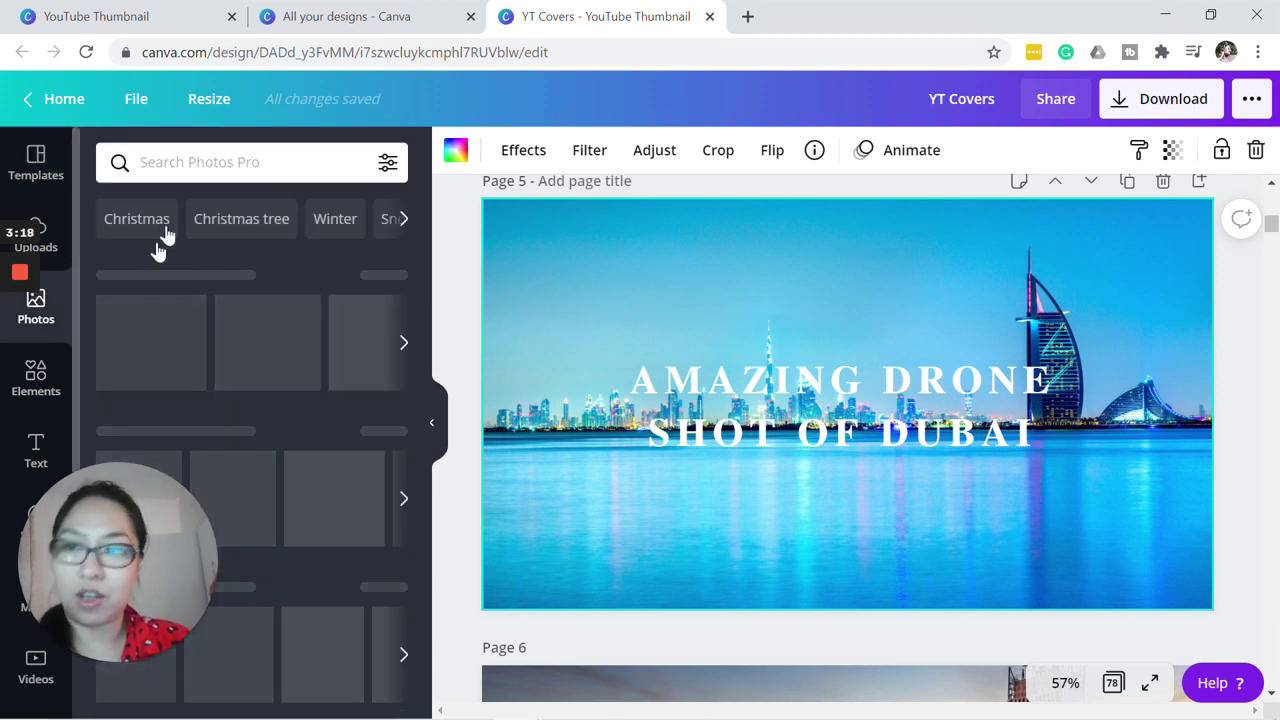
click(200, 162)
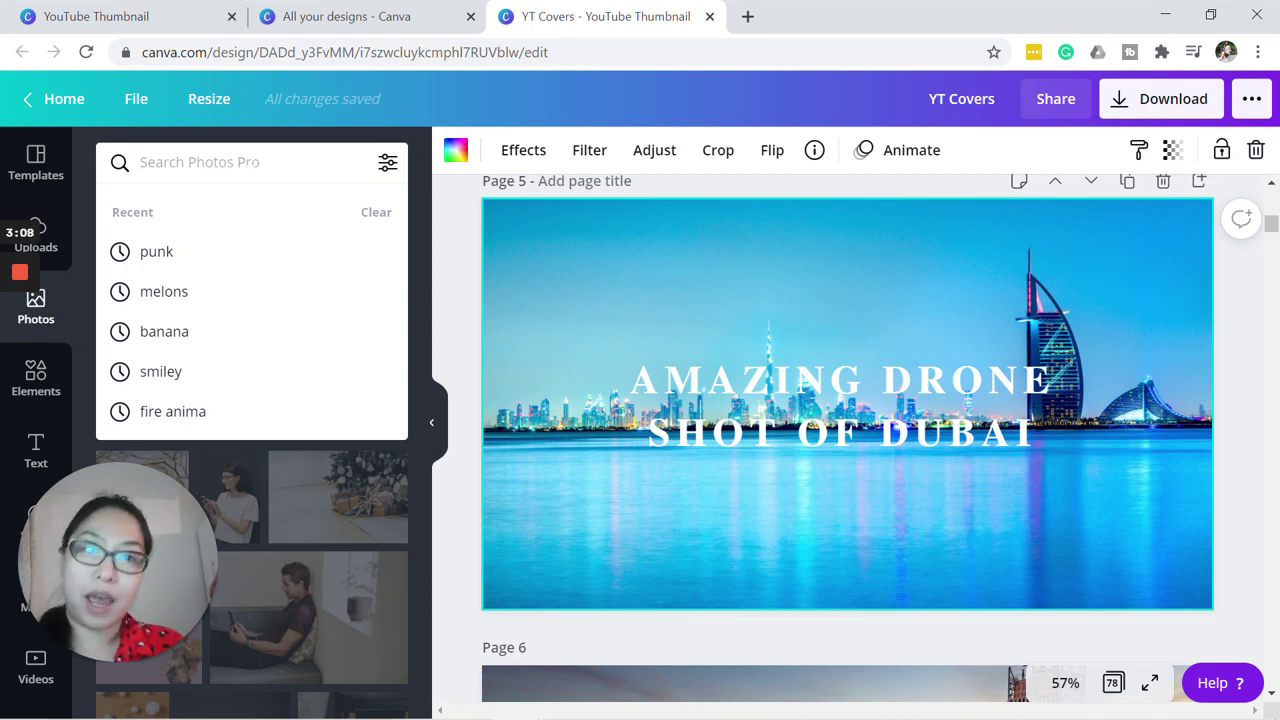
scroll(1075, 378, down, 5)
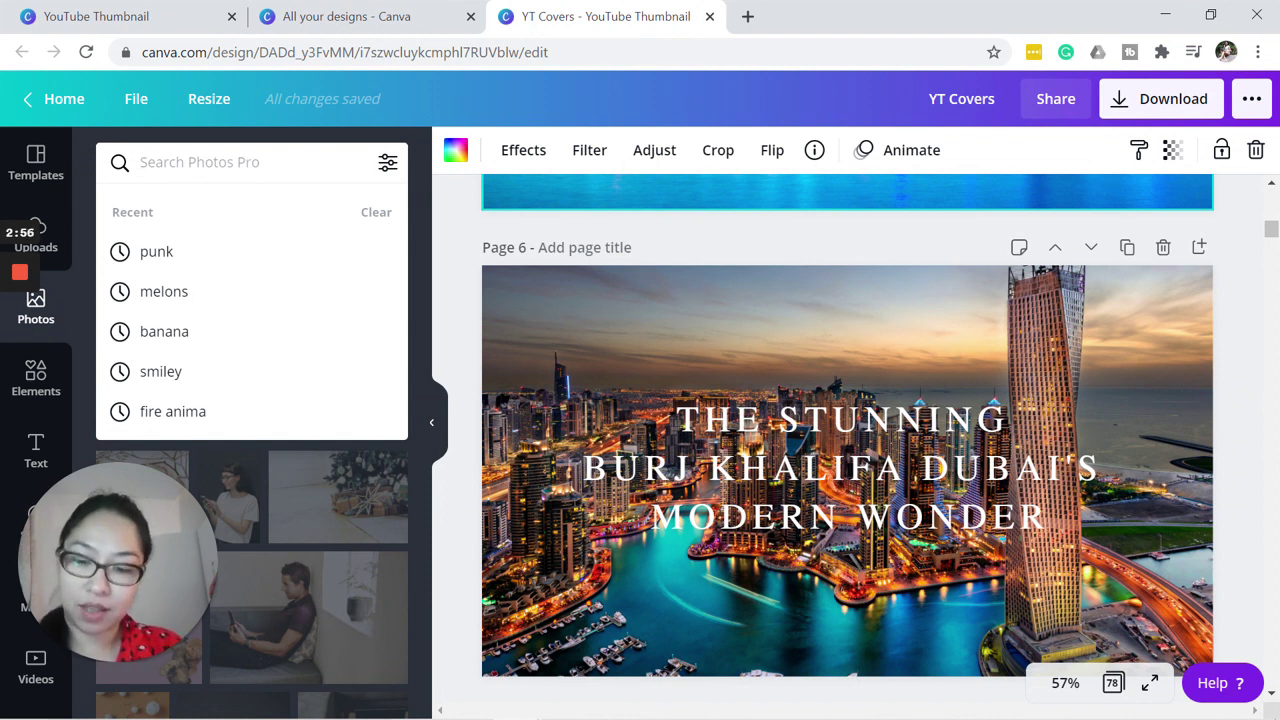
text(dubai skyline)
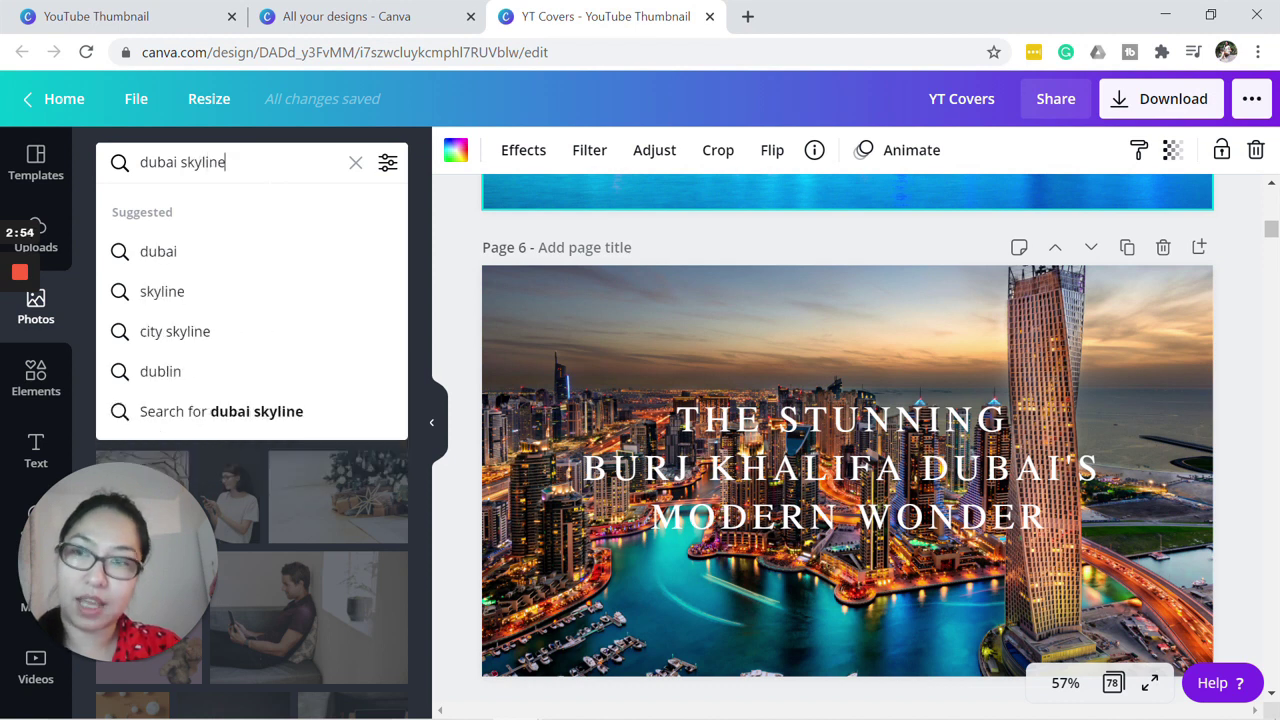
key(Return)
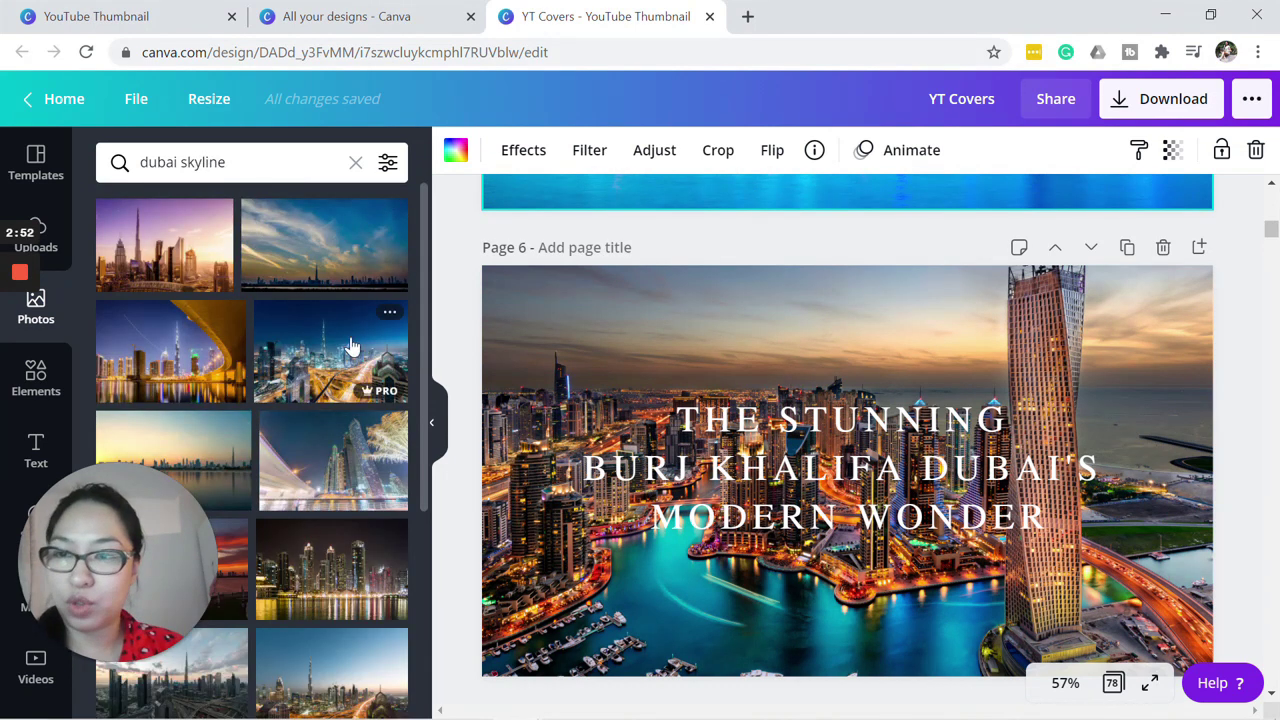
Browse down through the dubai skyline photo results beside the Dubai cover on page 6.
scroll(350, 345, down, 1)
scroll(212, 380, down, 1)
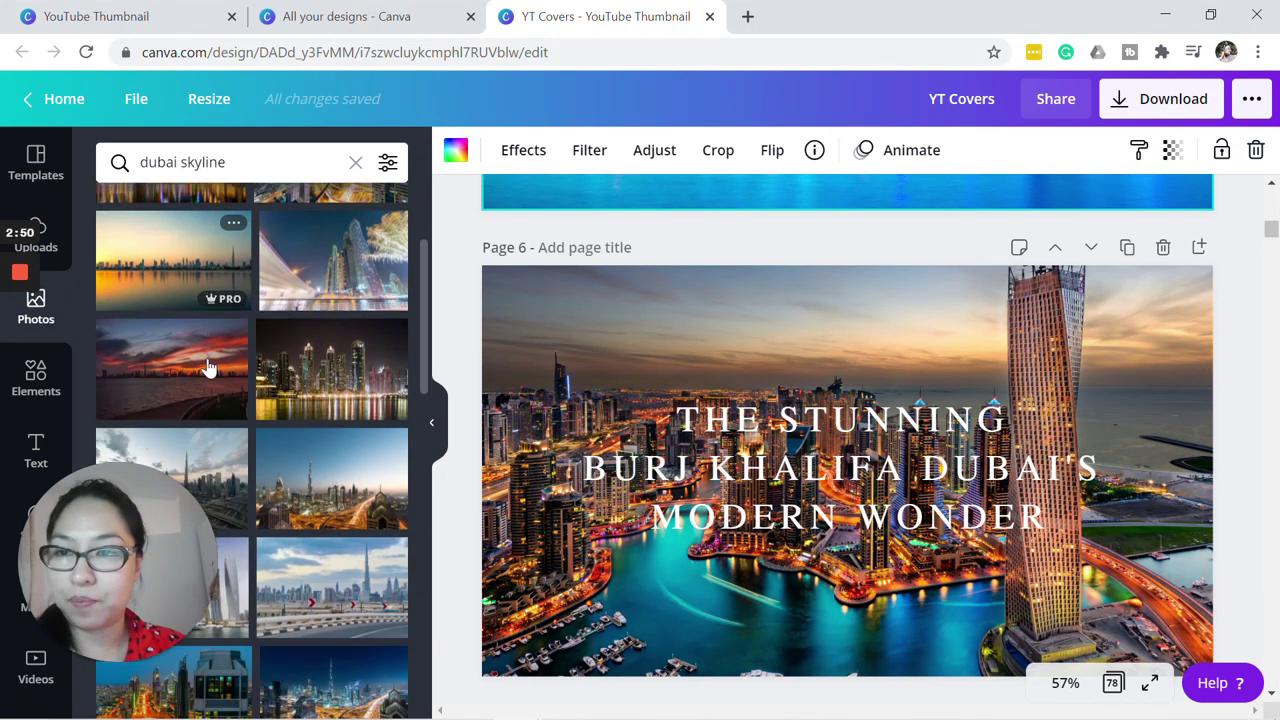
scroll(208, 368, down, 1)
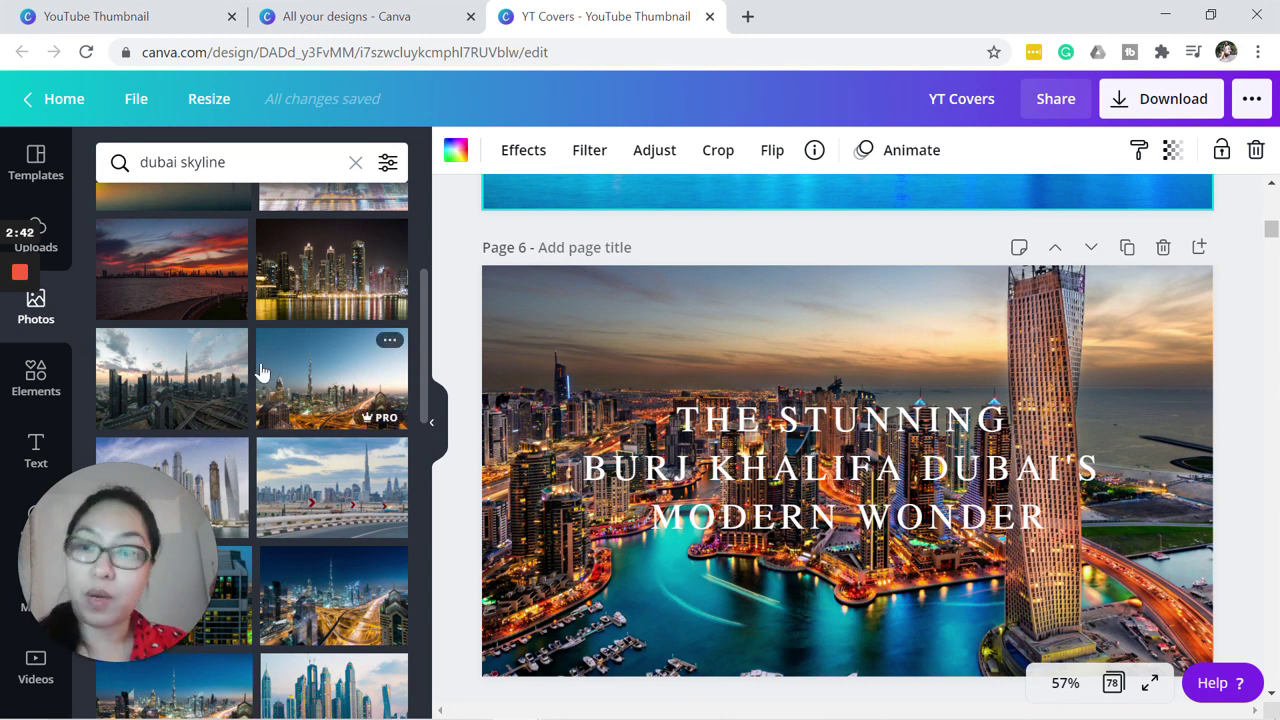
scroll(260, 372, down, 3)
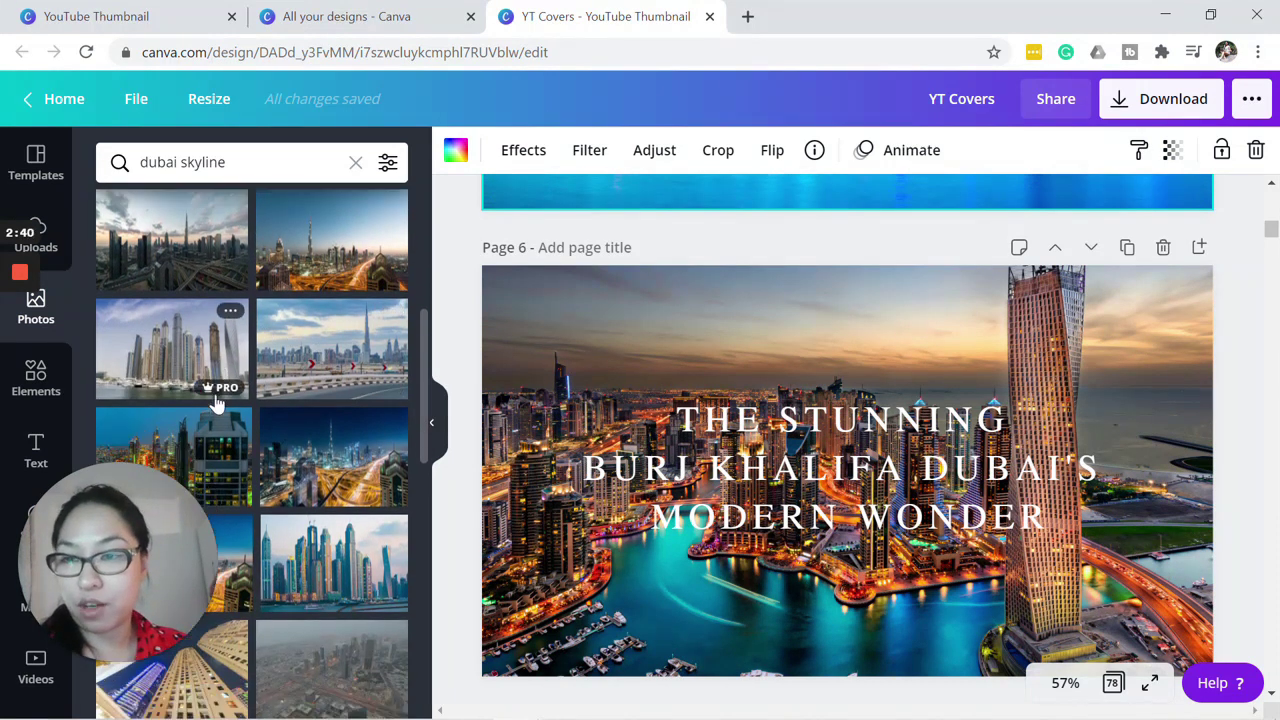
scroll(320, 410, down, 2)
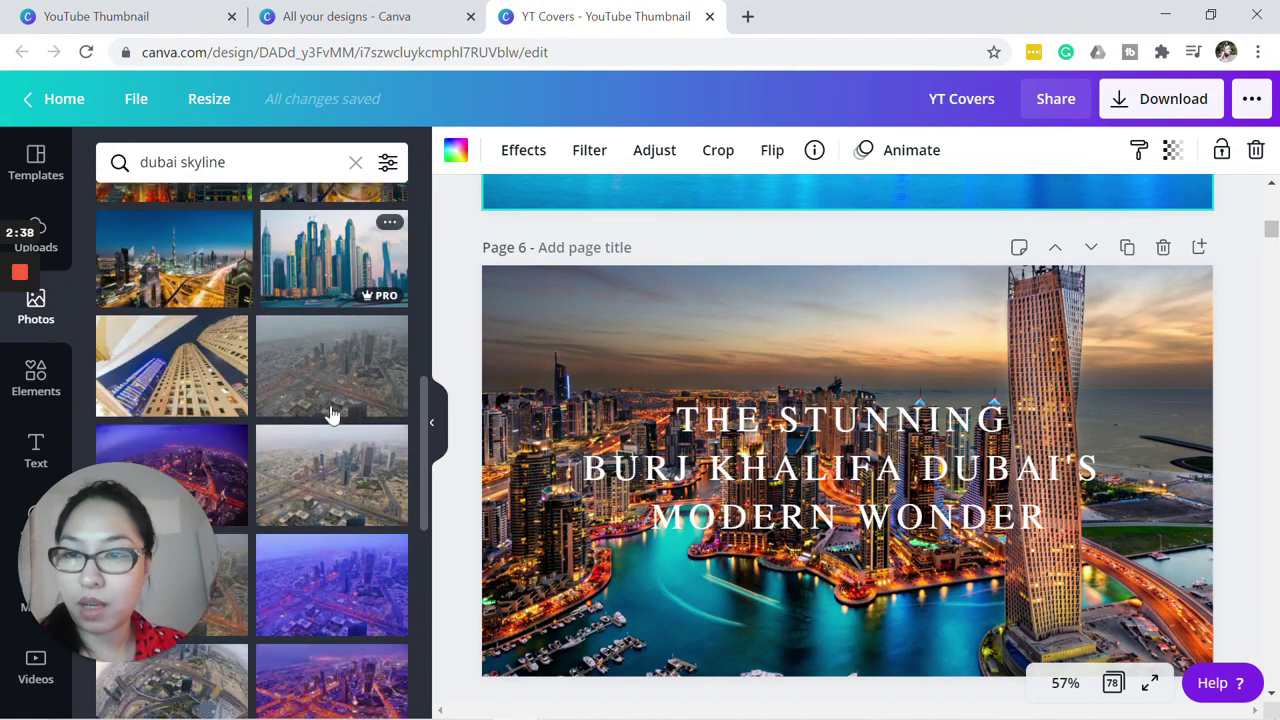
scroll(240, 370, down, 3)
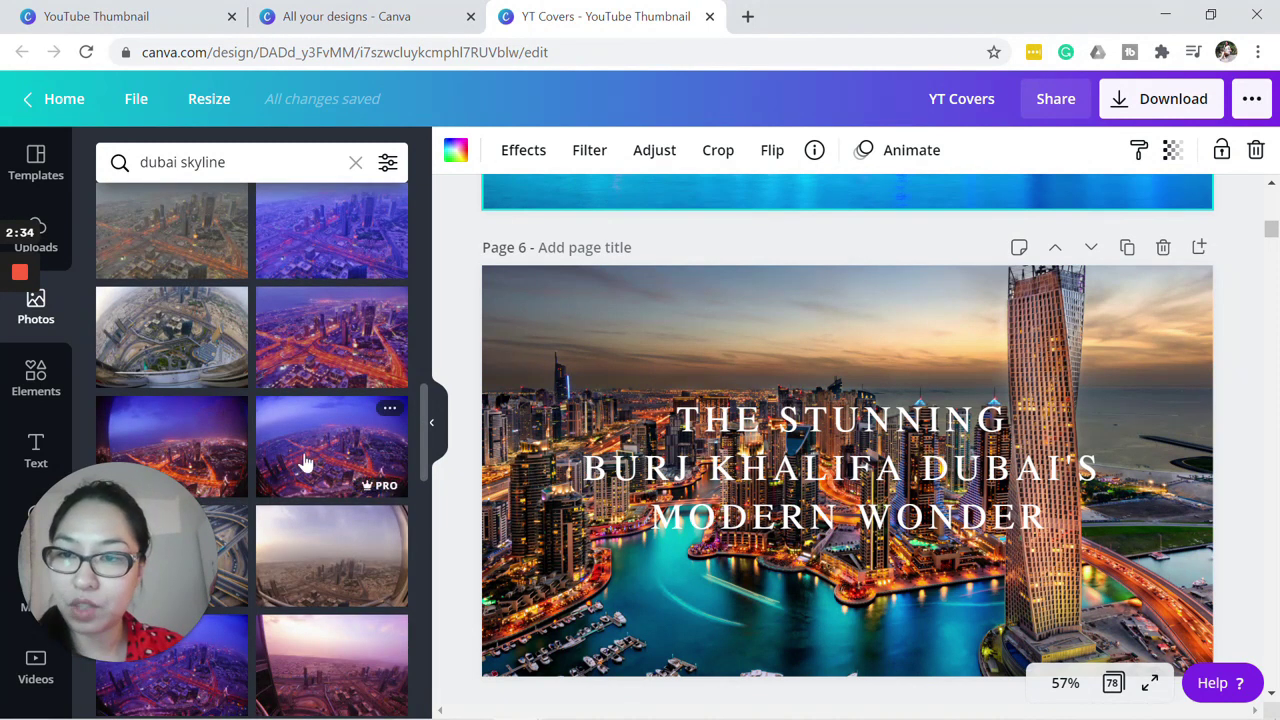
scroll(308, 458, down, 2)
scroll(308, 458, down, 1)
scroll(323, 380, up, 10)
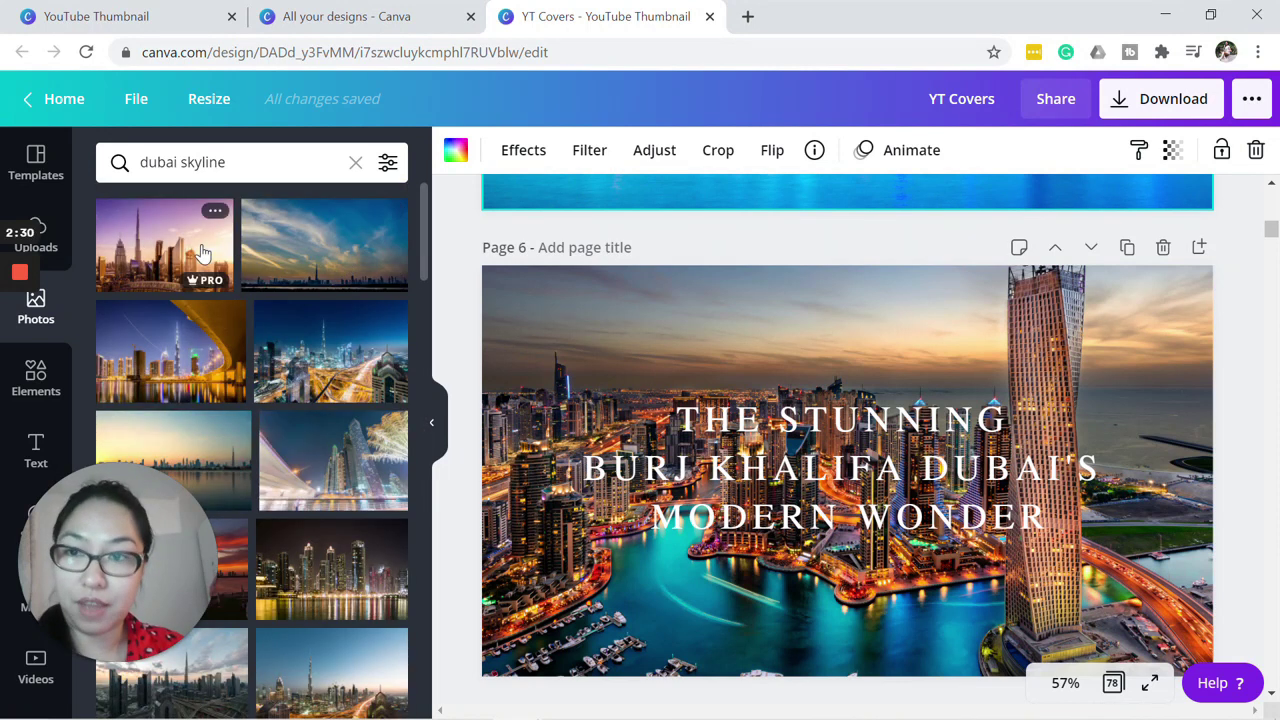
scroll(1010, 300, down, 4)
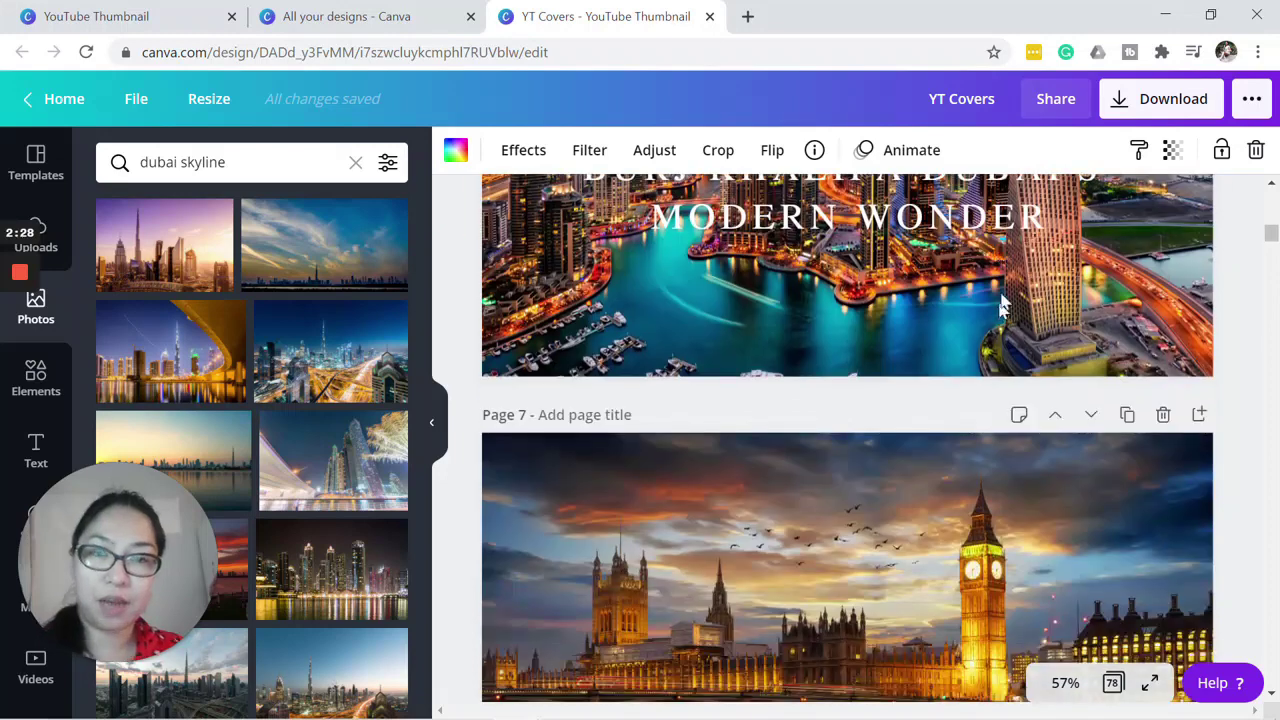
Duplicate the Formentera, Spain page (page 17).
scroll(1010, 285, down, 7)
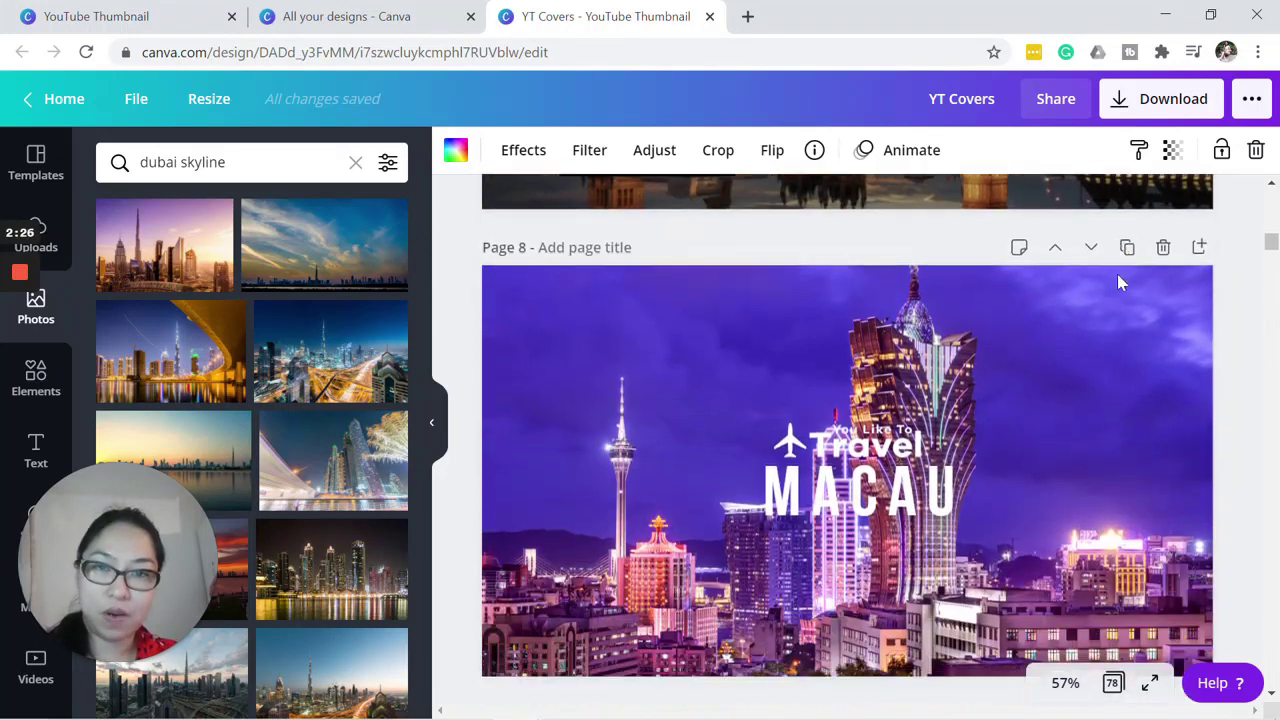
scroll(1118, 283, down, 8)
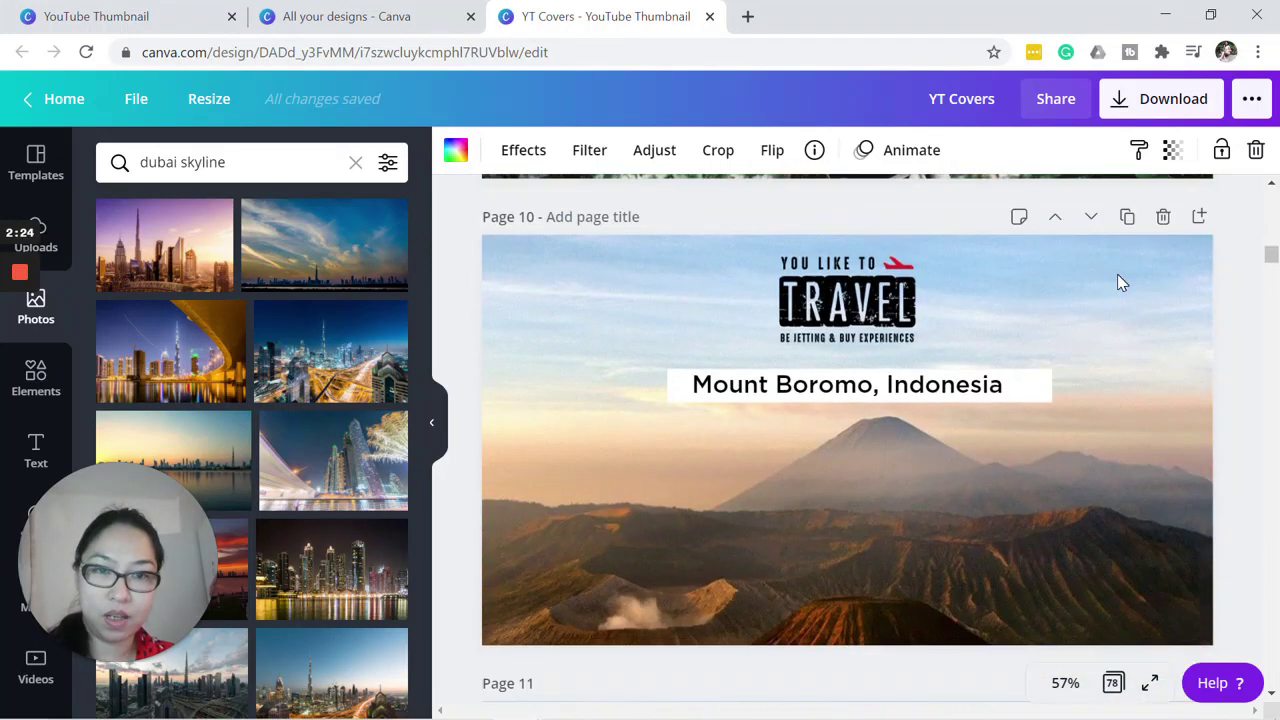
scroll(1117, 276, down, 18)
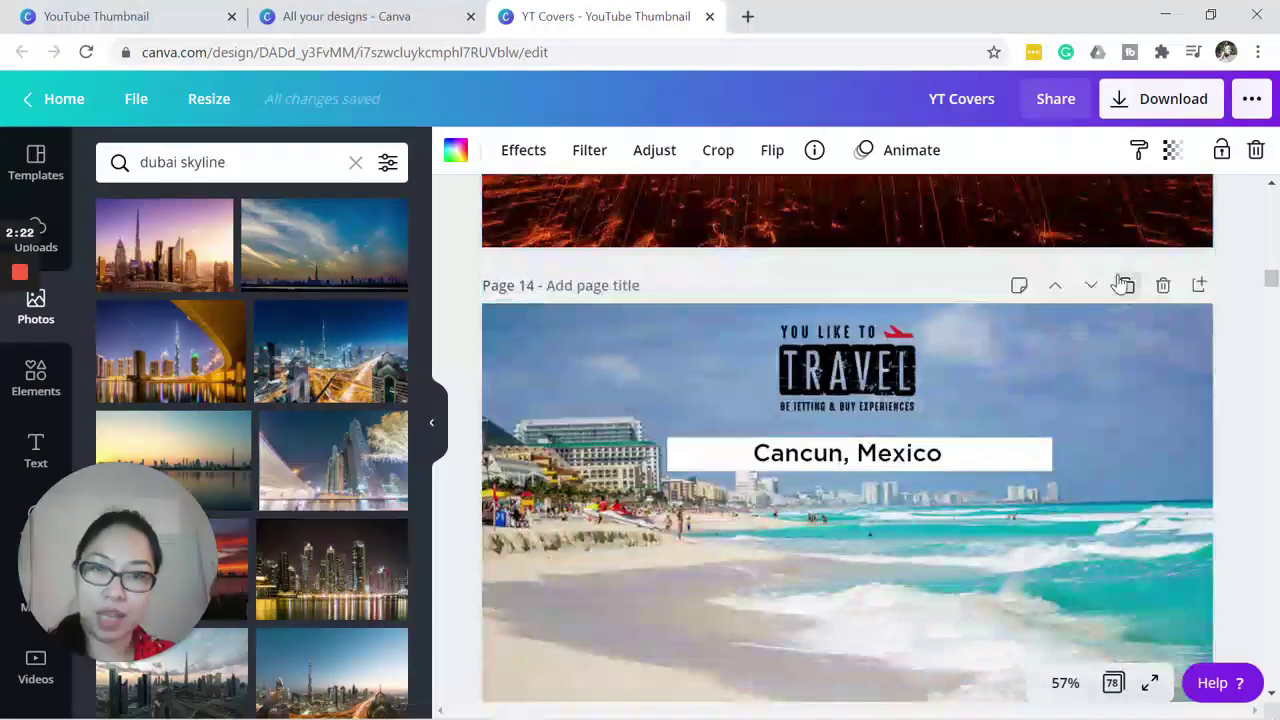
scroll(1120, 283, down, 6)
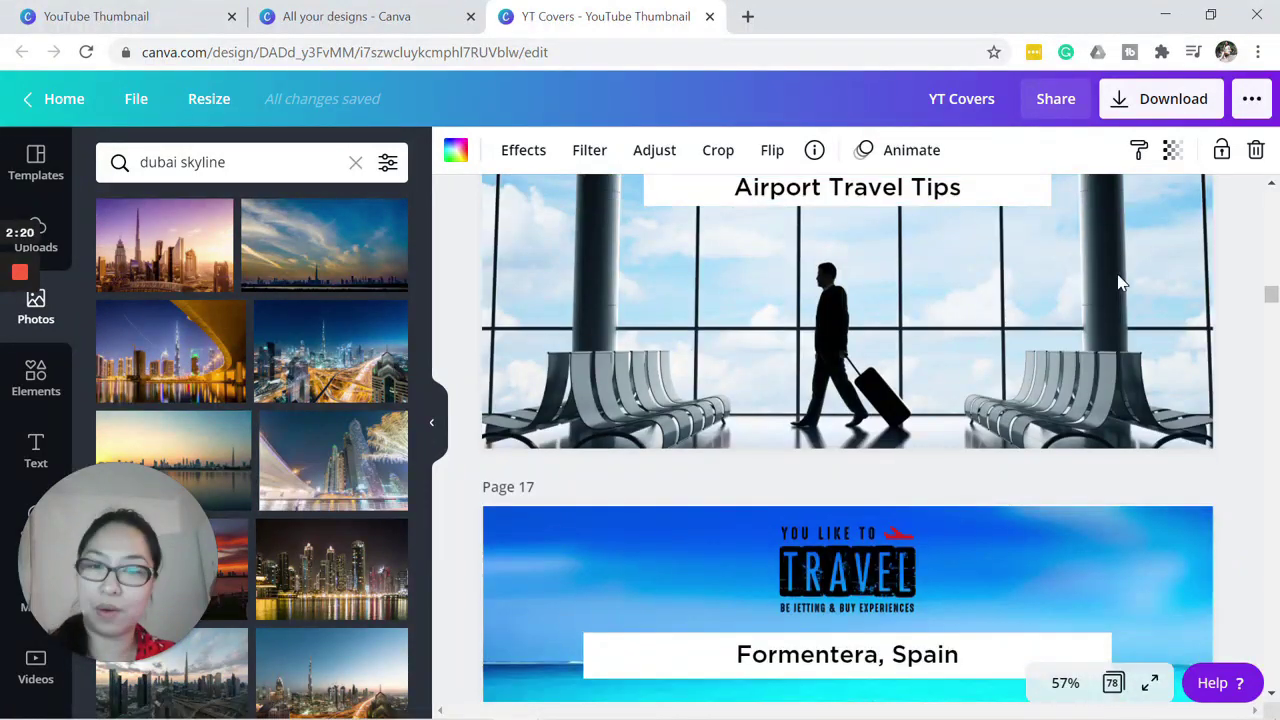
scroll(1120, 283, down, 3)
click(1123, 286)
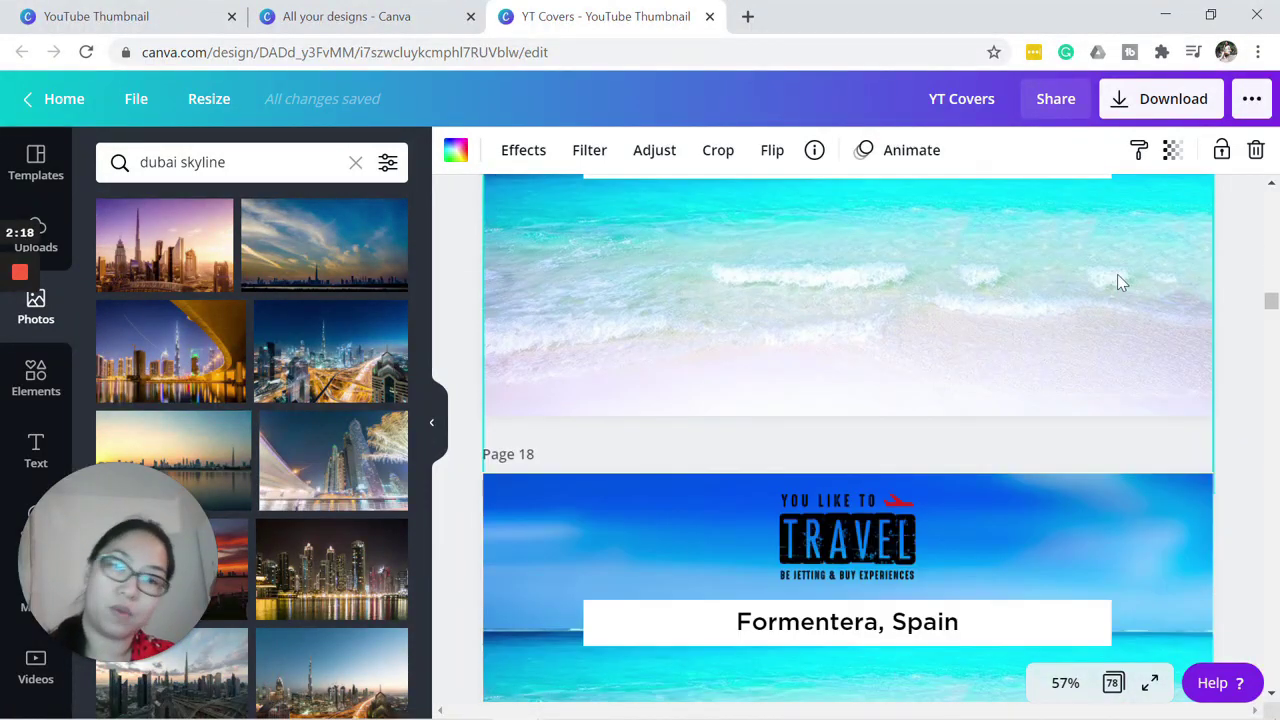
Move down the YT Covers design to the thumbnail designs around page 56.
scroll(1119, 282, down, 6)
scroll(1119, 282, down, 4)
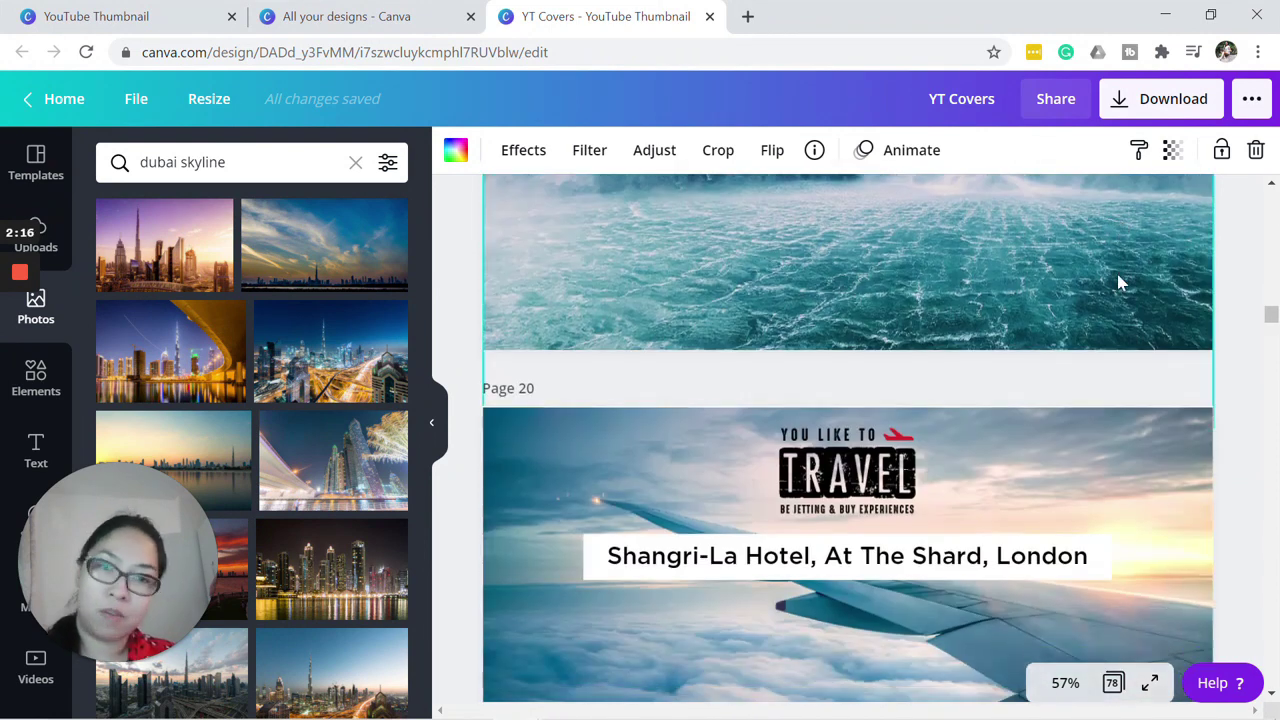
scroll(1120, 283, down, 10)
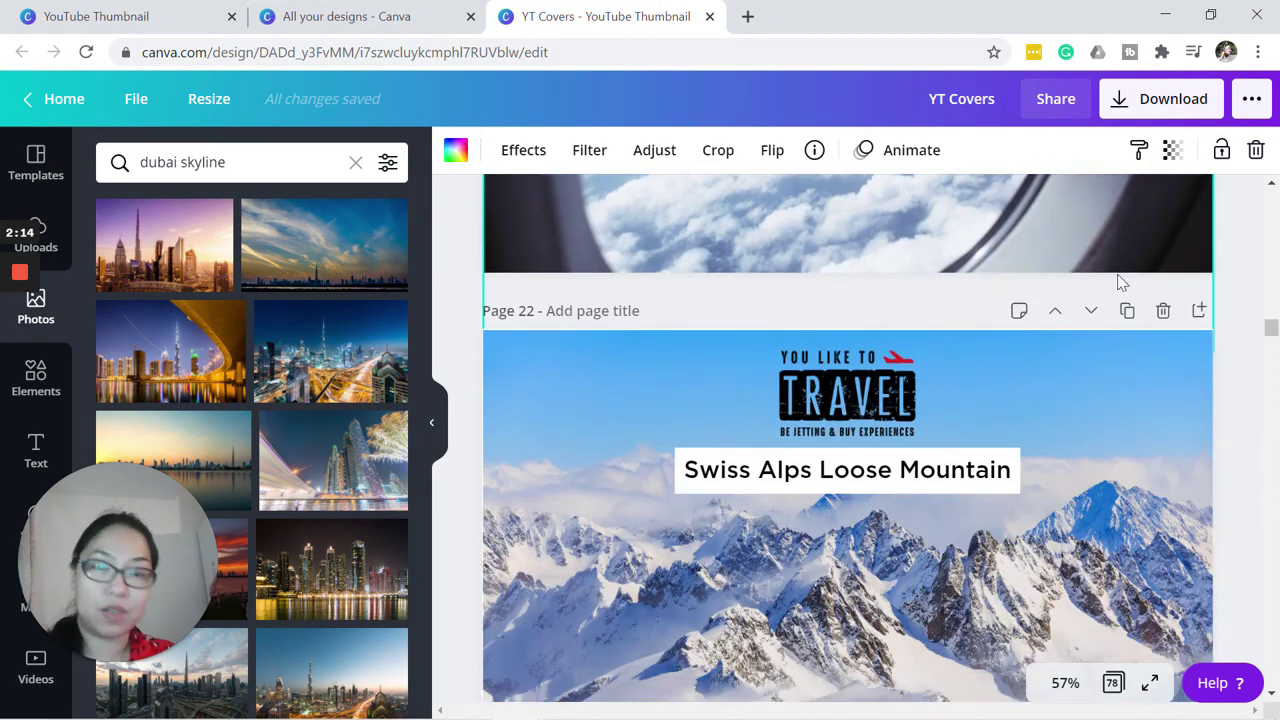
scroll(1118, 280, down, 13)
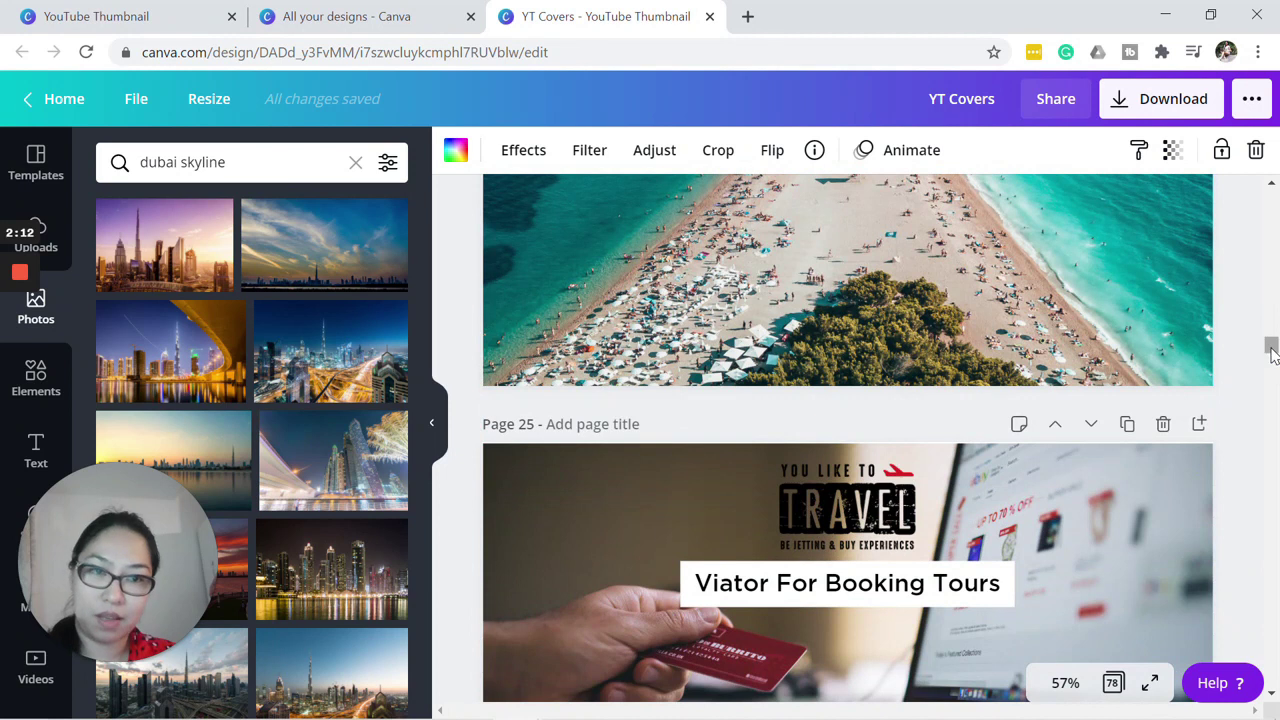
drag(1273, 355, 1263, 531)
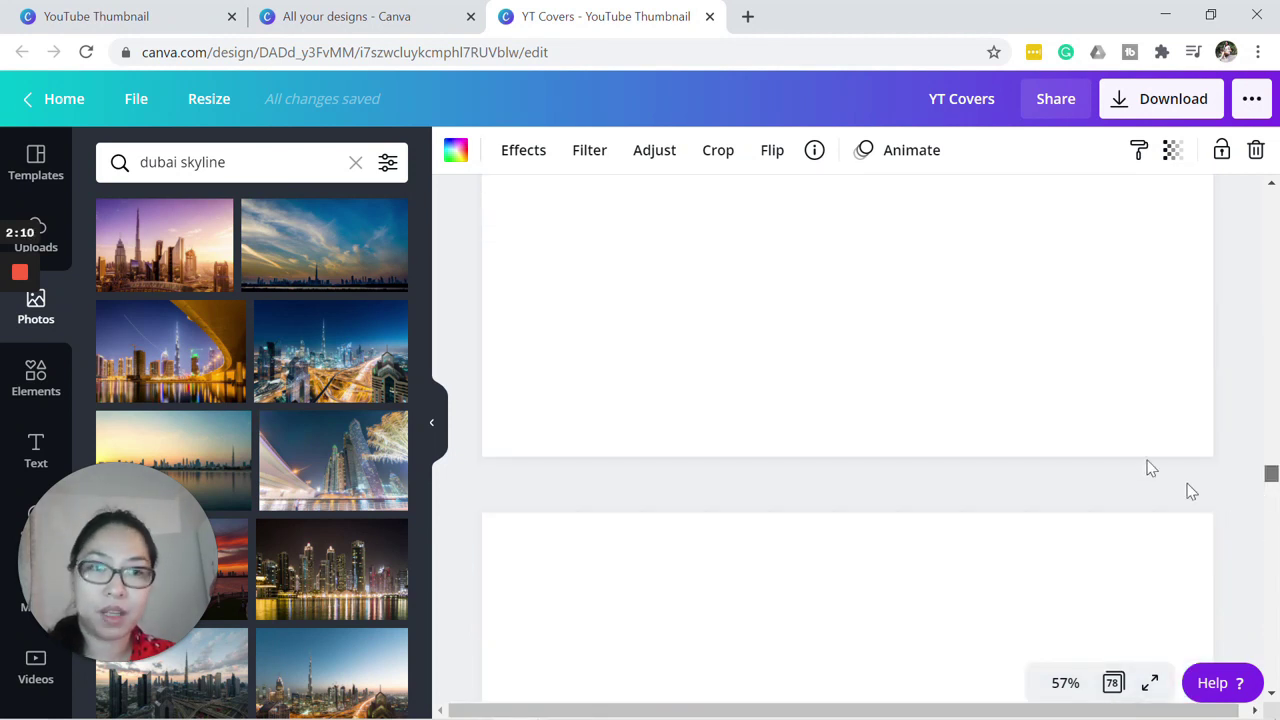
scroll(1145, 462, down, 1)
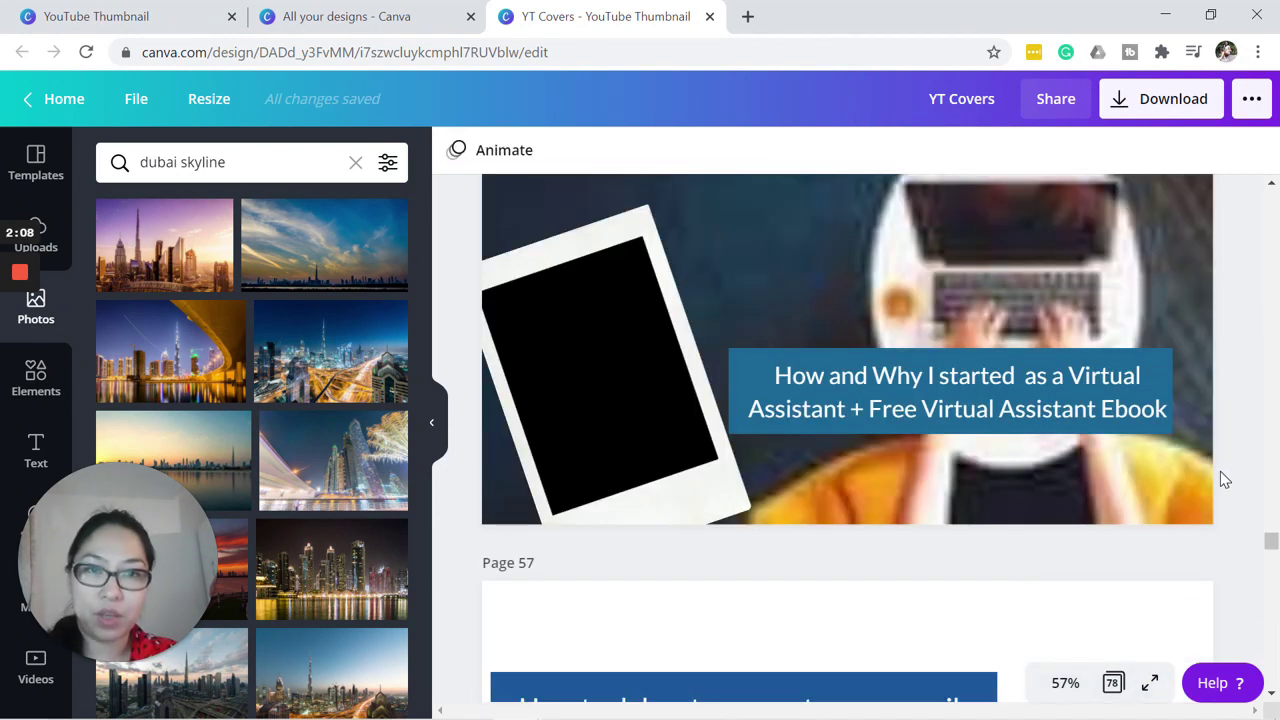
Delete the box photo from the Legoland Fire Brigade page 54.
scroll(1220, 471, up, 8)
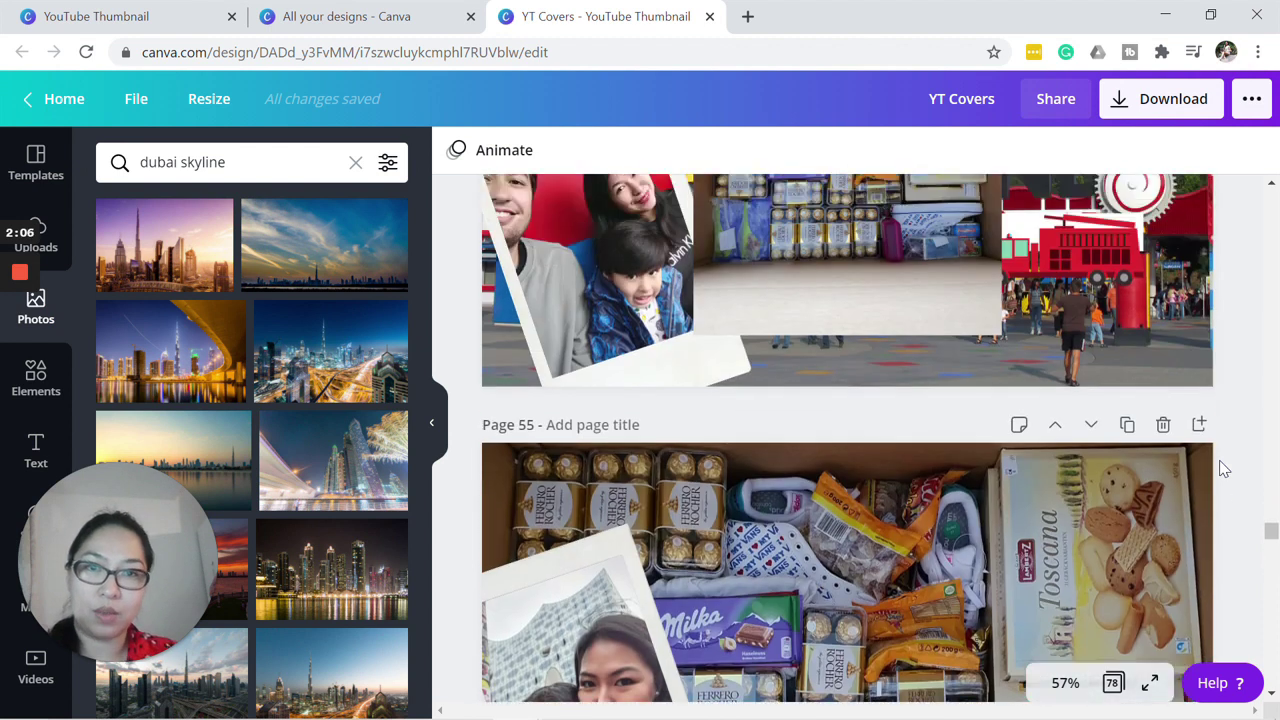
scroll(1220, 468, up, 6)
scroll(820, 290, down, 4)
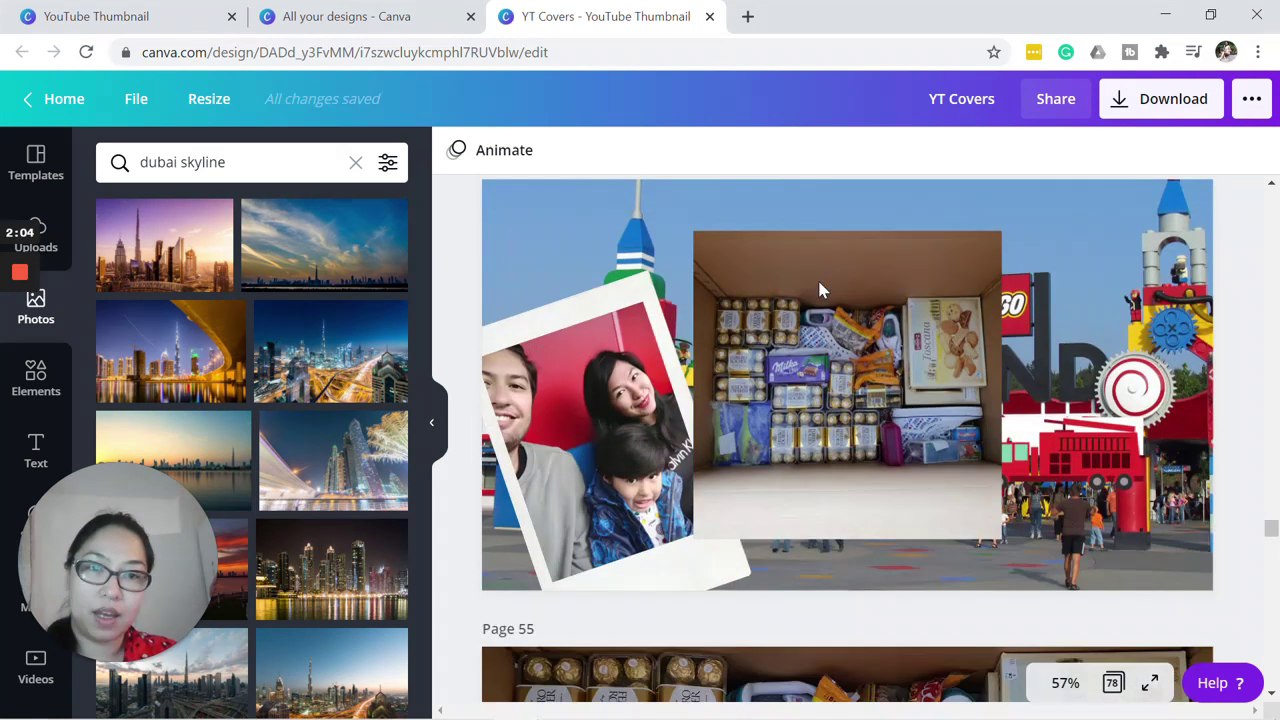
click(820, 290)
key(Delete)
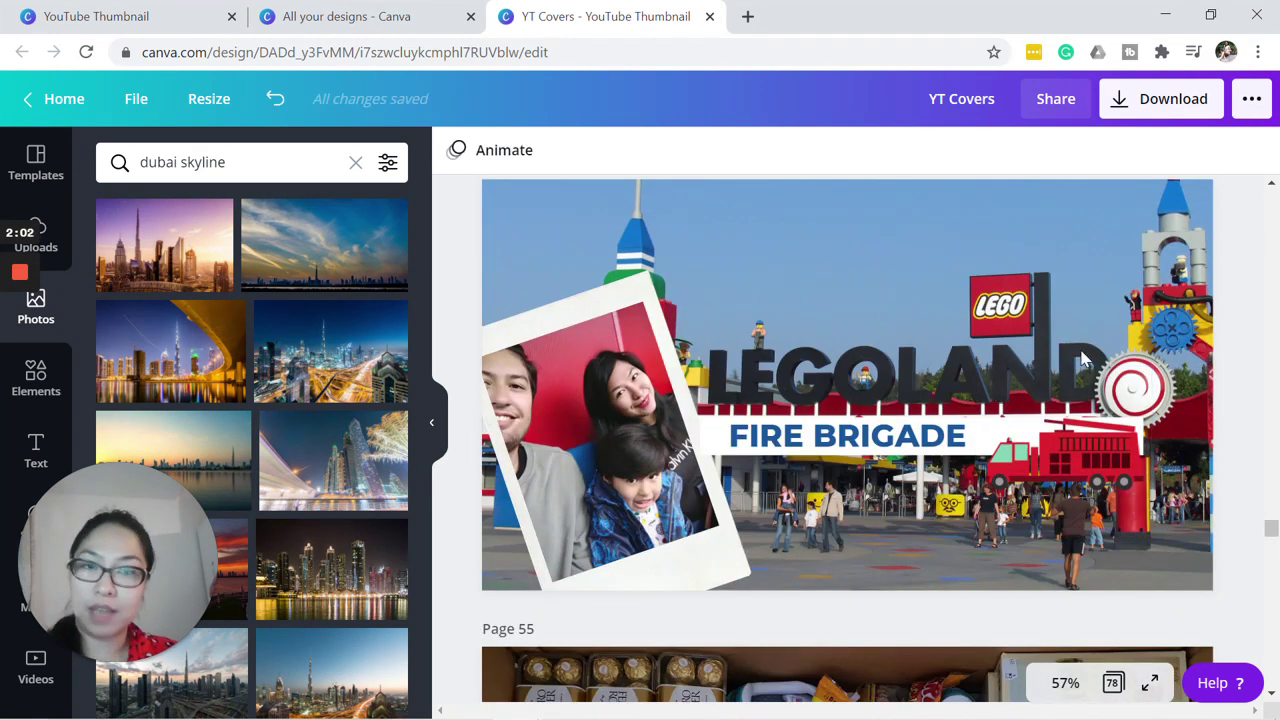
Scroll through the YT Covers pages past page 57's Gmail delegation cover.
scroll(1051, 294, up, 1)
scroll(938, 366, up, 2)
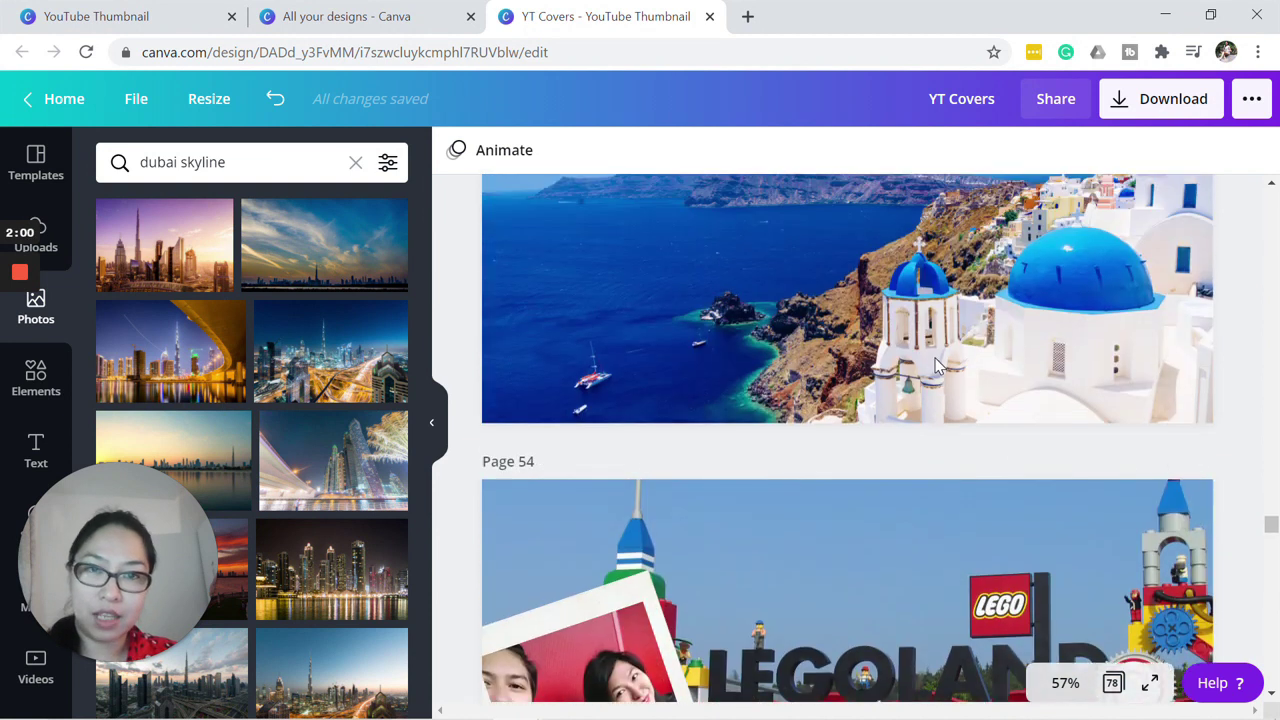
scroll(938, 366, down, 4)
scroll(915, 420, up, 2)
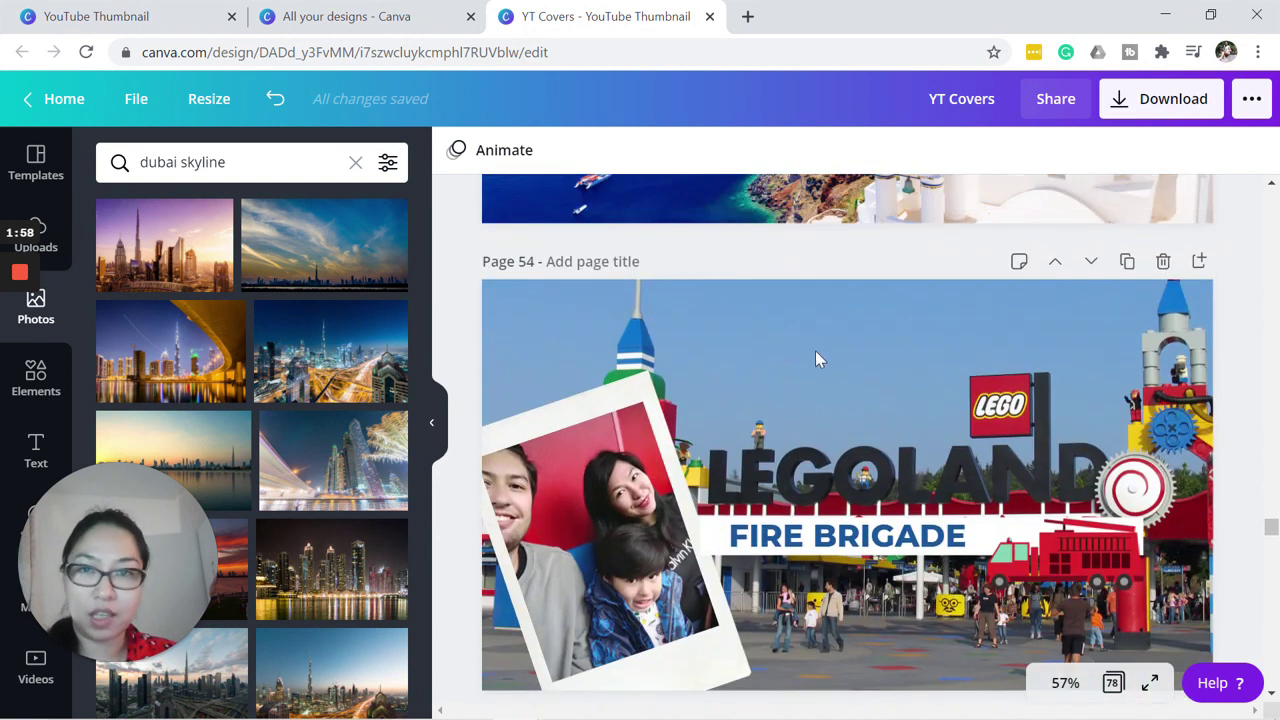
scroll(820, 358, down, 1)
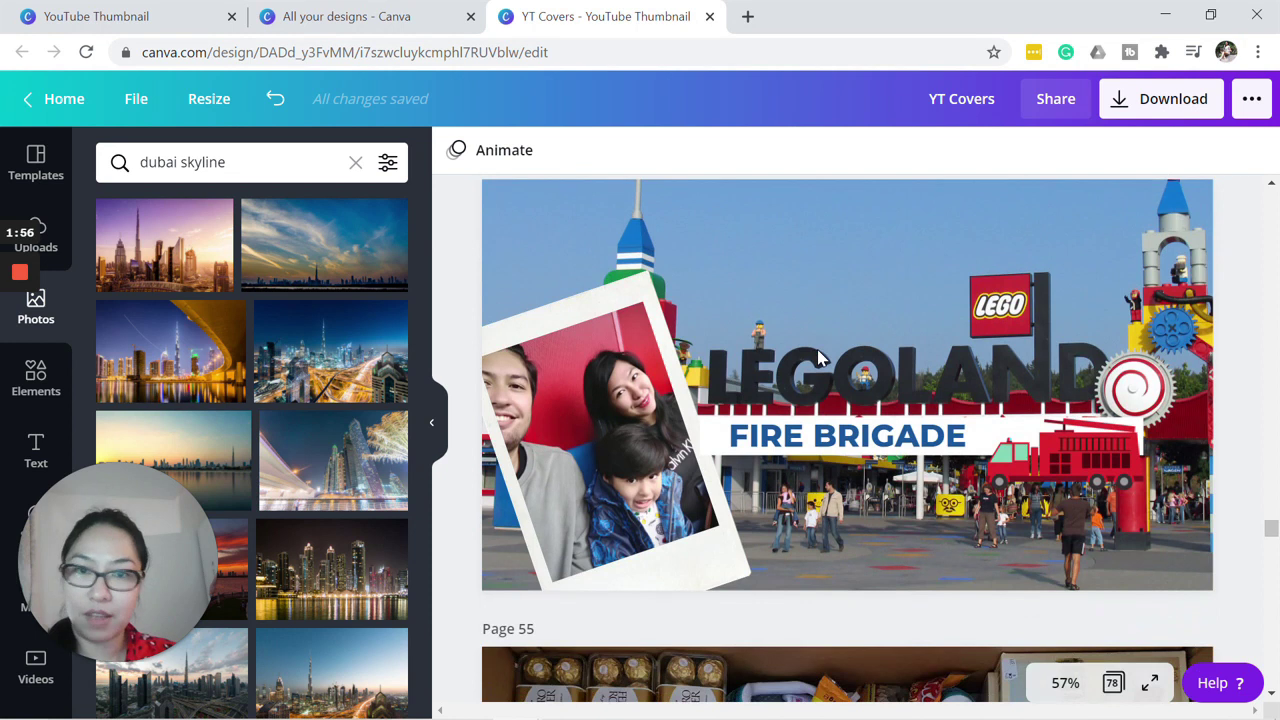
scroll(808, 291, down, 1)
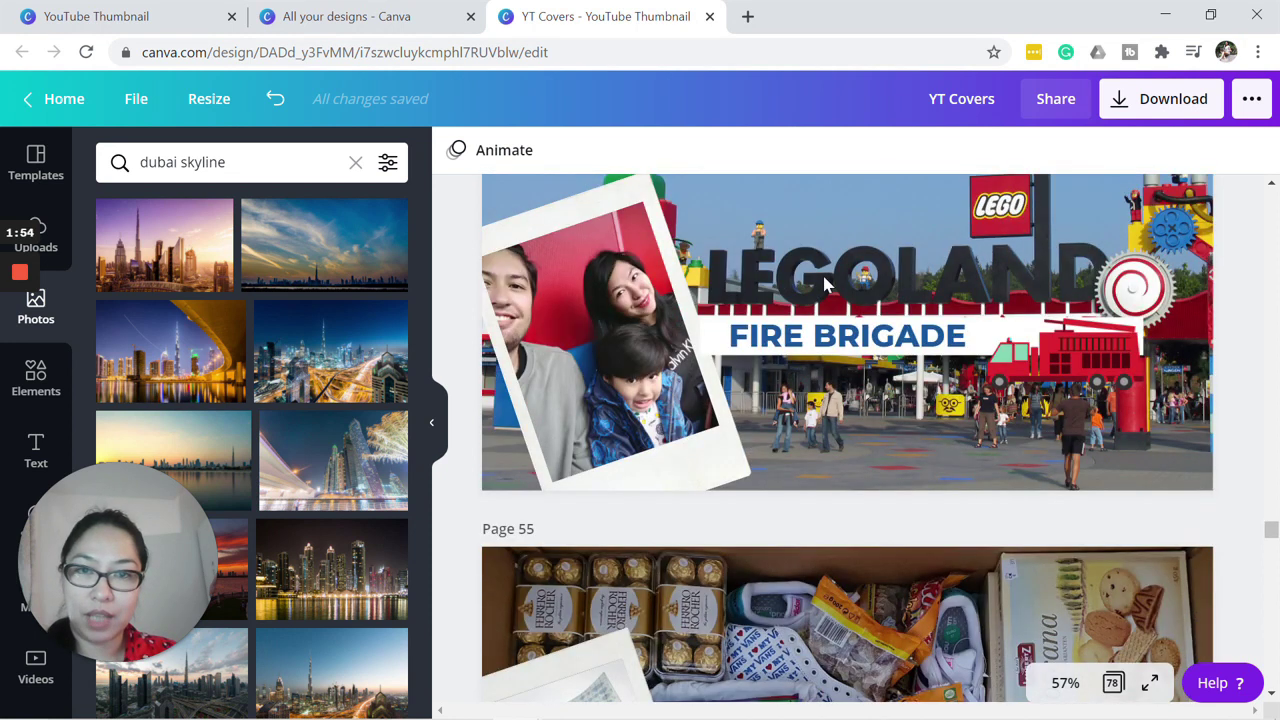
scroll(822, 276, down, 5)
scroll(822, 284, down, 3)
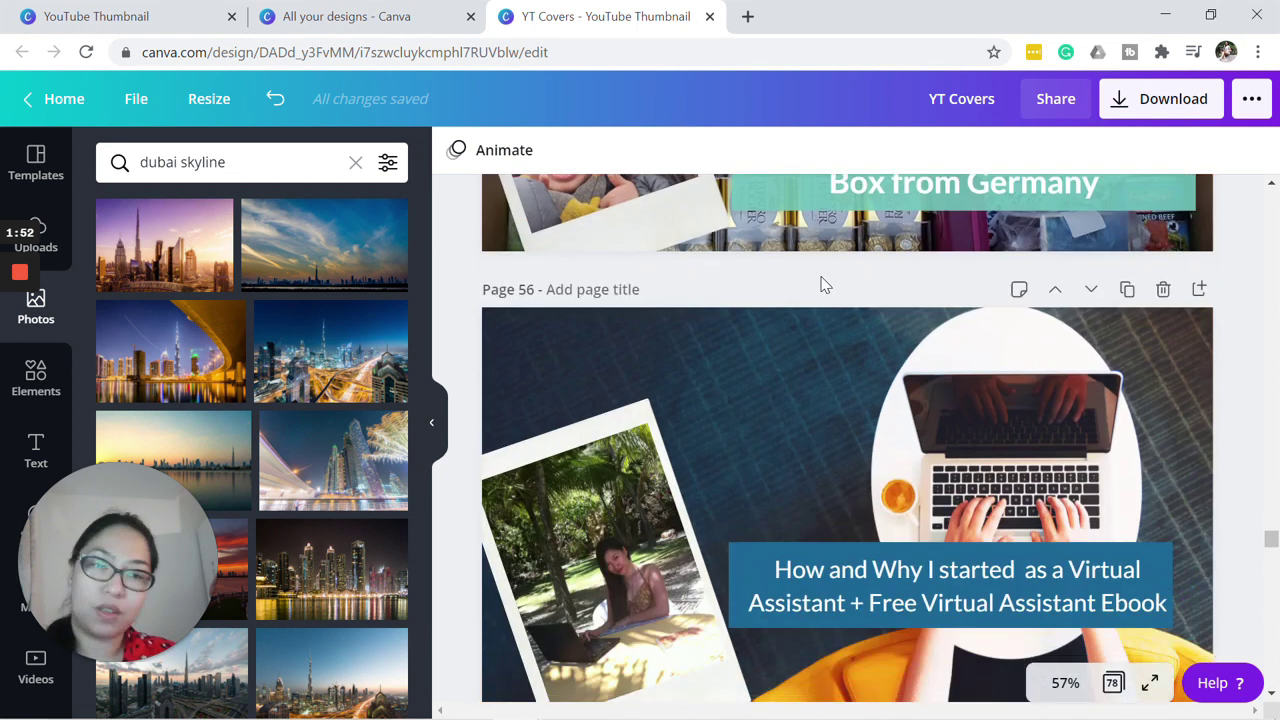
scroll(822, 285, down, 3)
scroll(821, 285, down, 6)
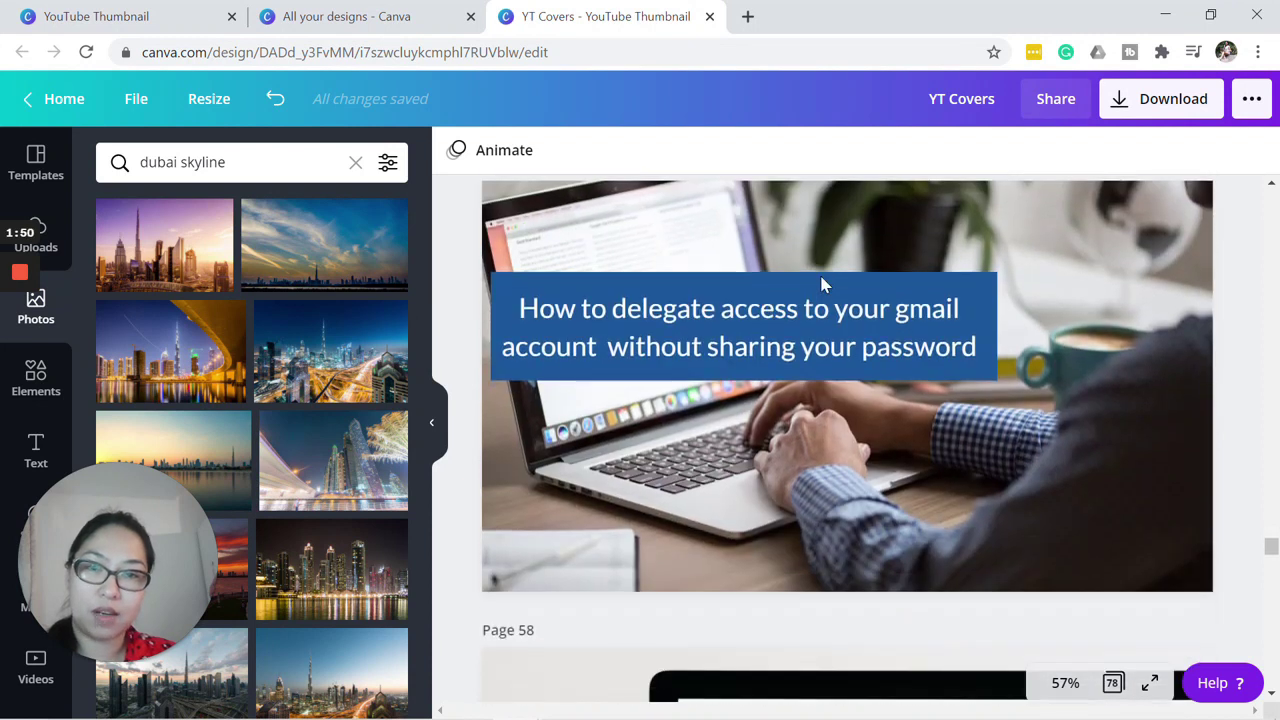